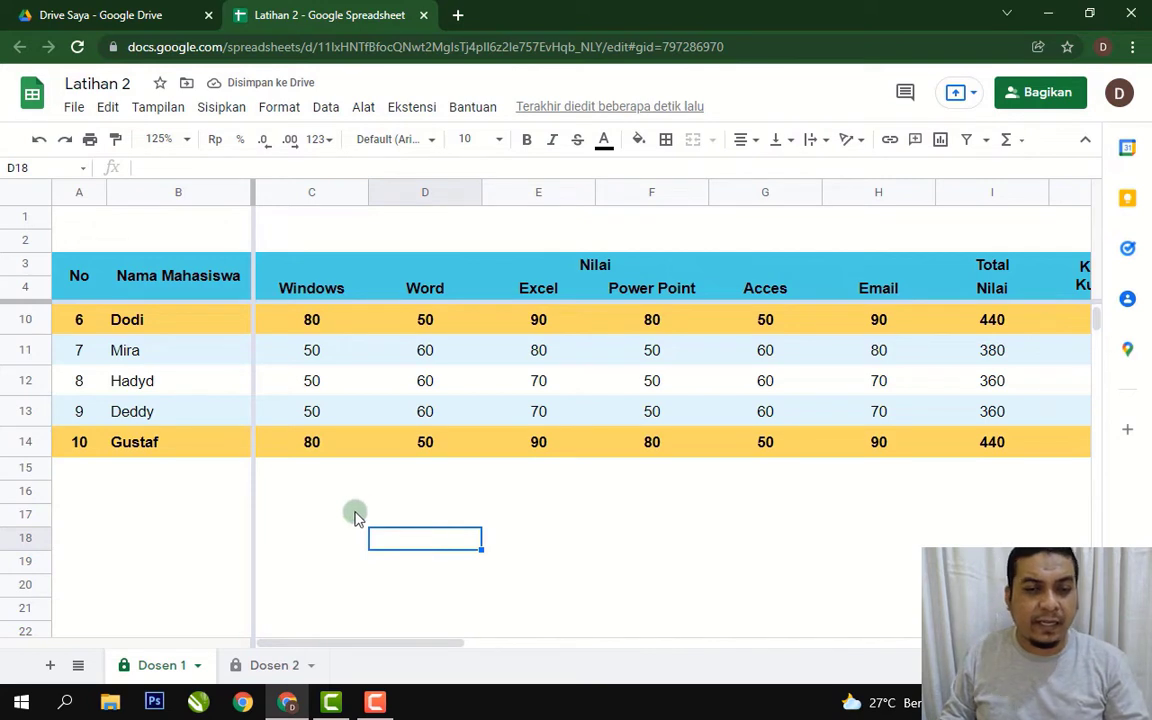
Download the Latihan 2 grade sheet from Google Sheets as Latihan 2.xlsx.
left_click(605, 495)
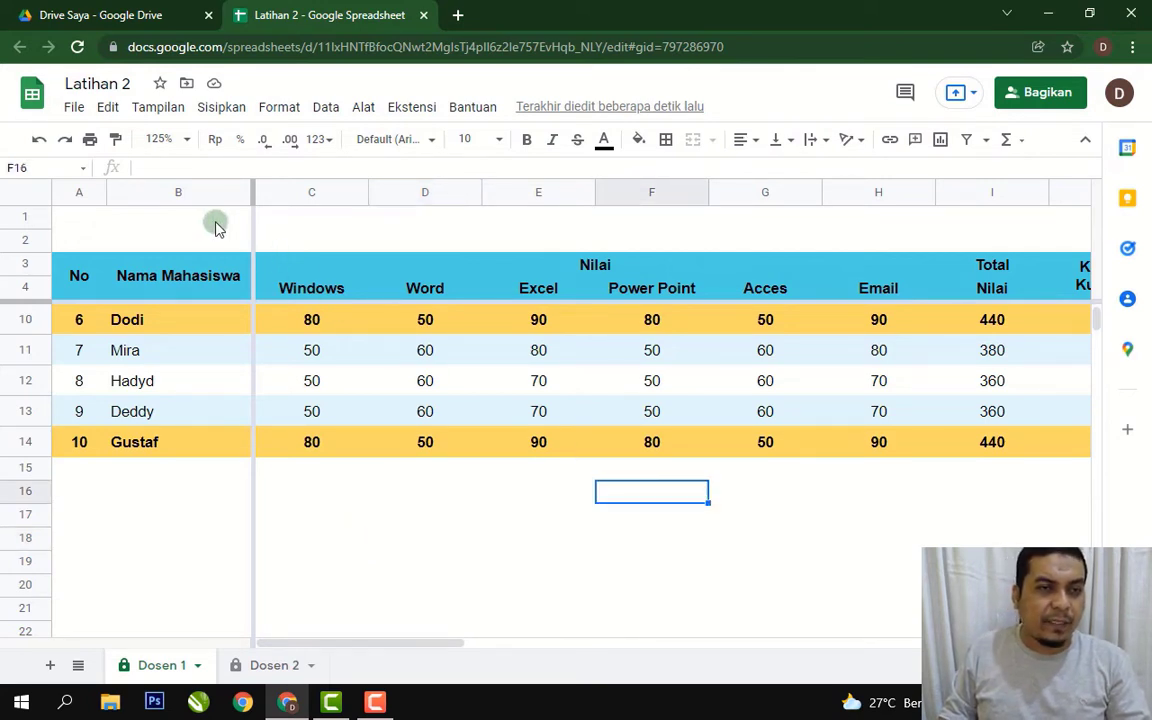
left_click(392, 524)
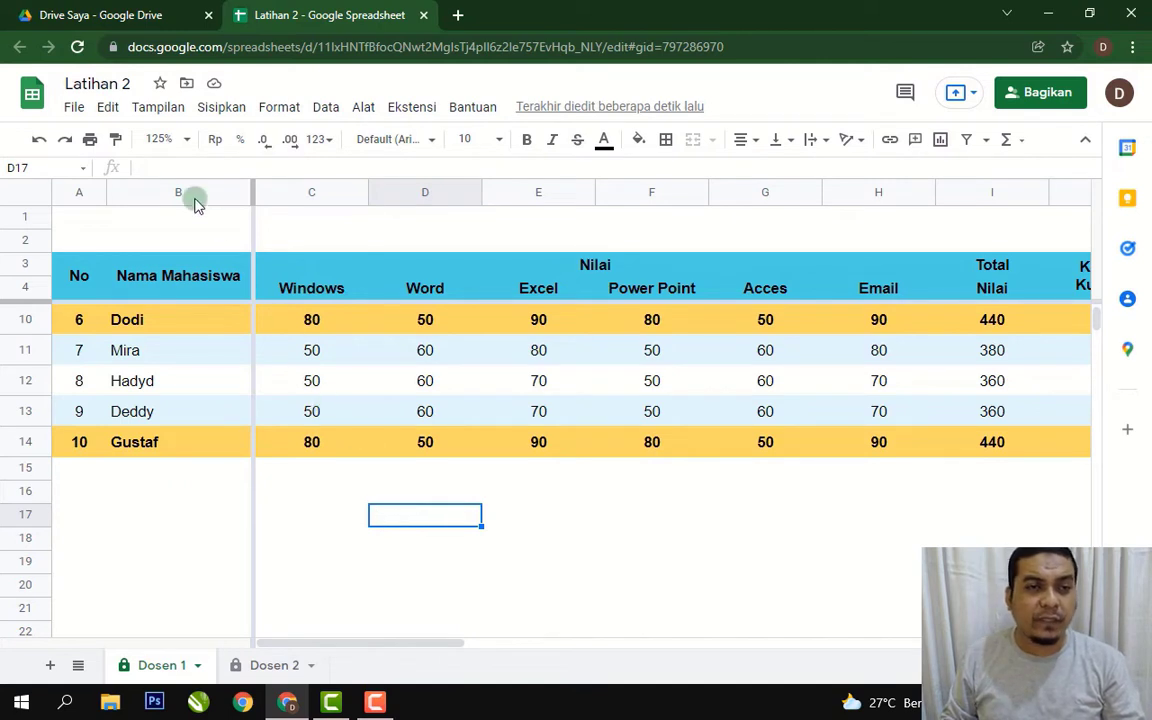
left_click(76, 107)
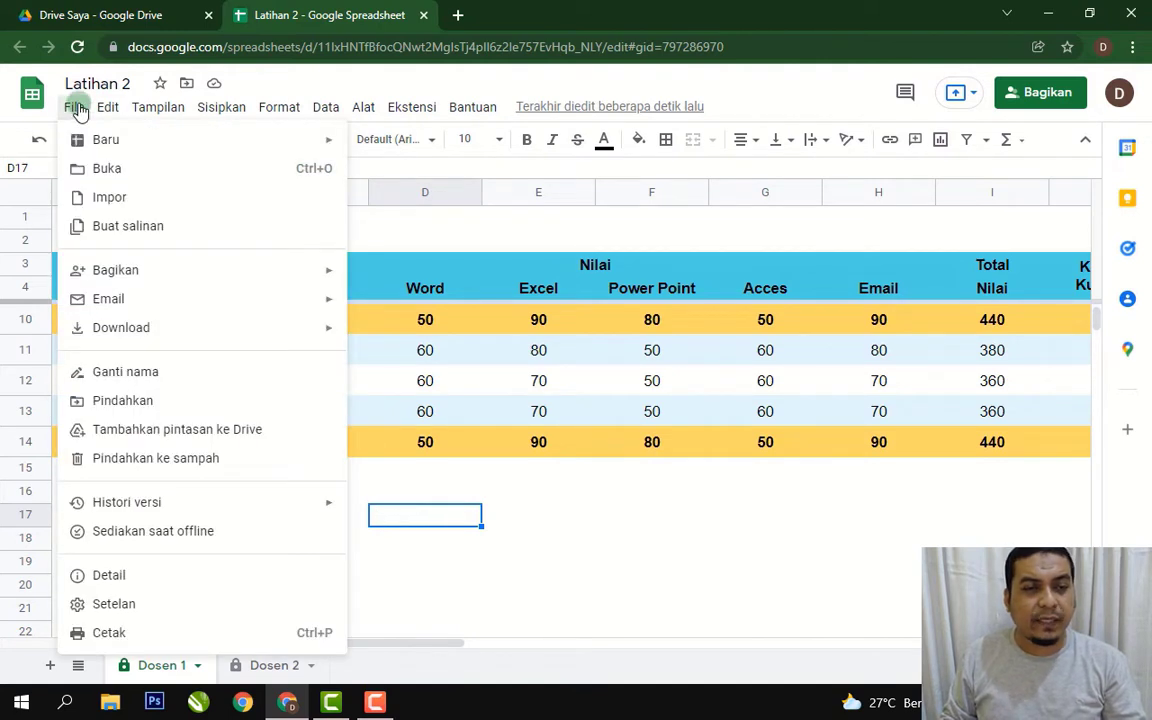
mouse_move(265, 333)
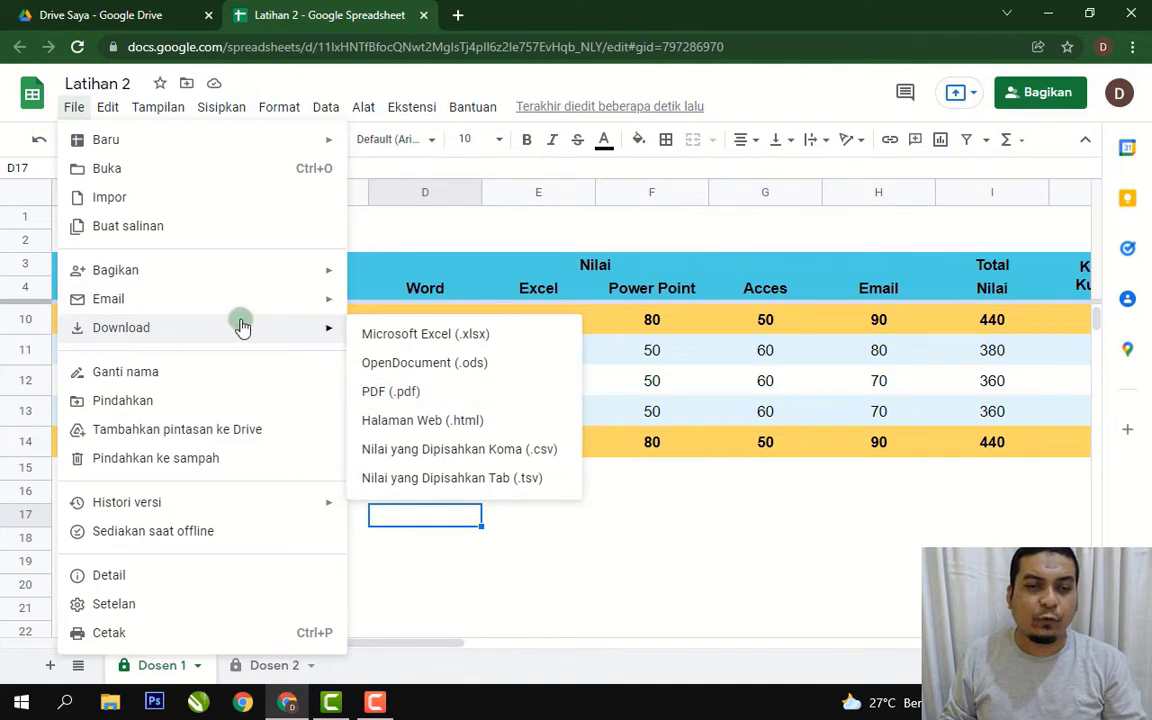
left_click(447, 338)
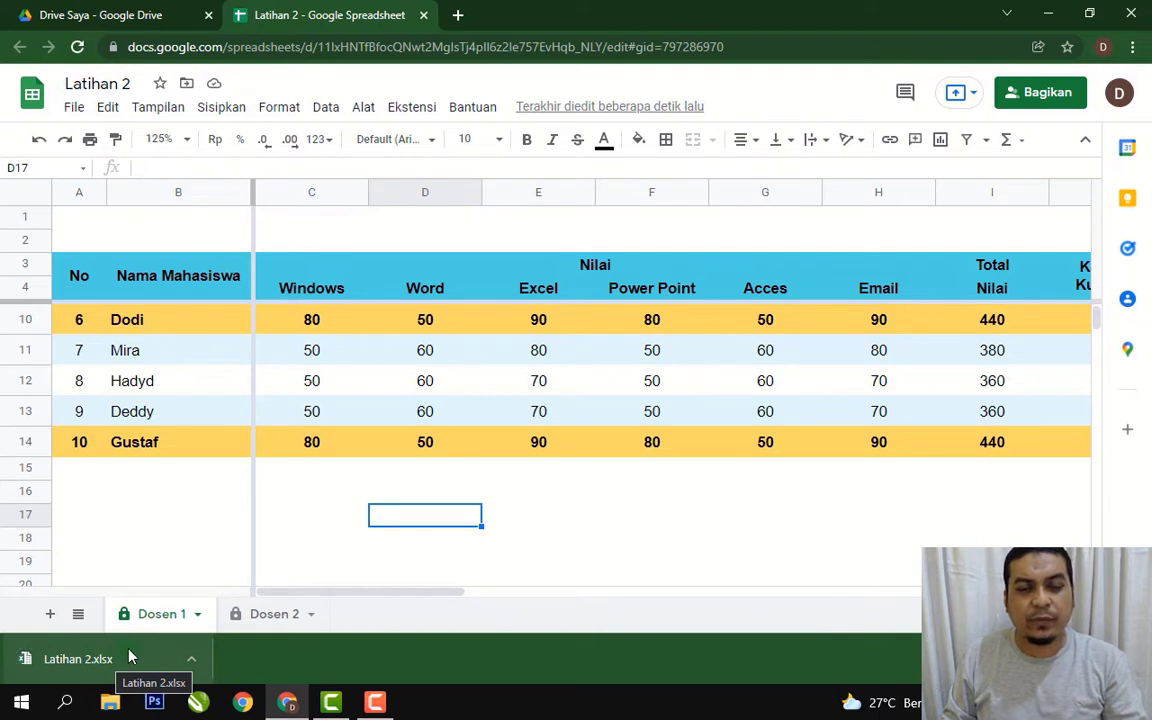
Open Latihan 2.xlsx in Excel, dismiss the Office activation notice, and maximize the window.
left_click(82, 664)
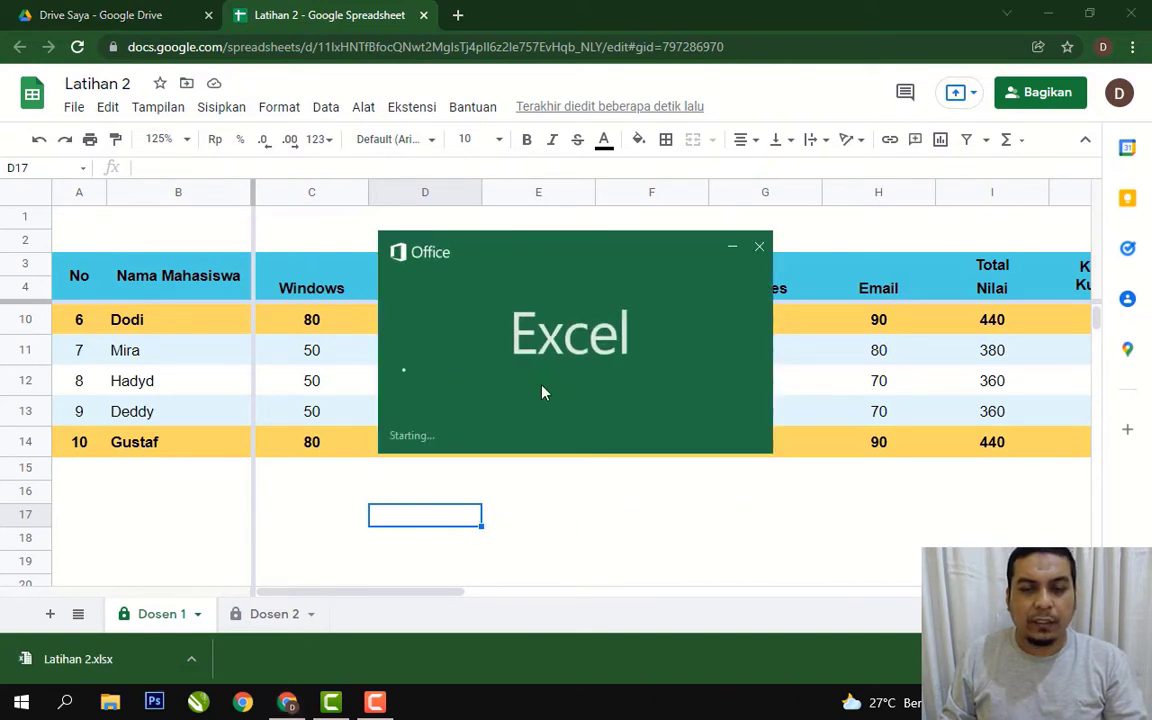
left_click(768, 497)
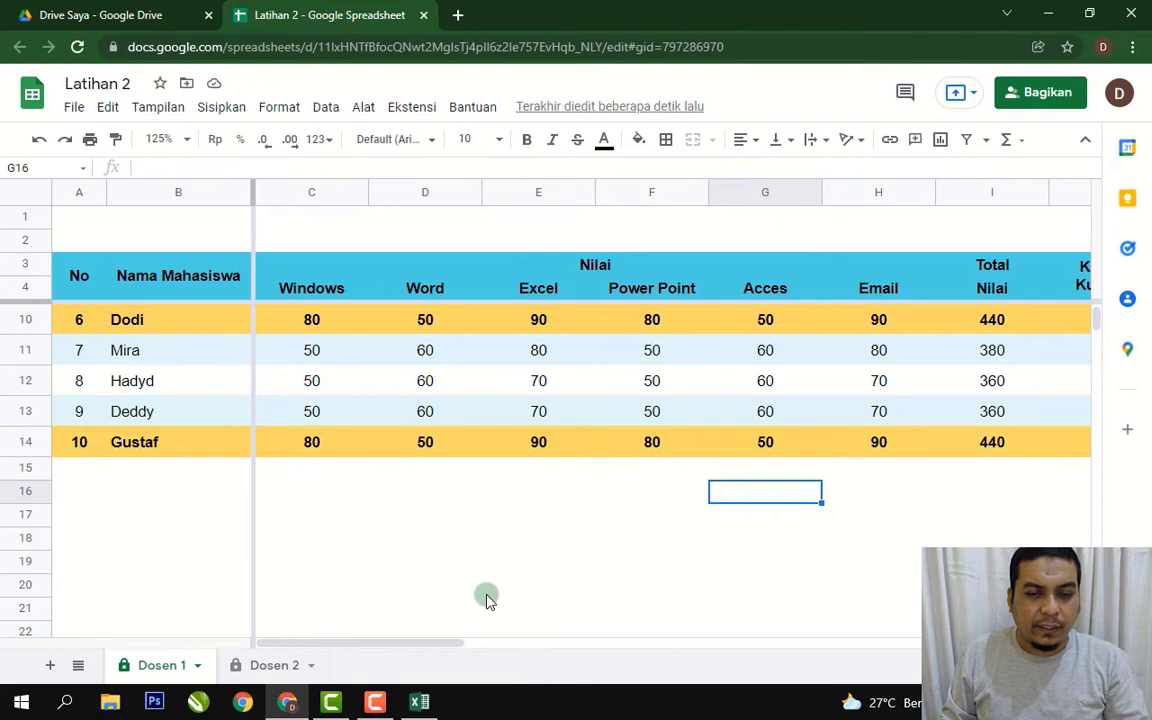
left_click(424, 702)
left_click(361, 513)
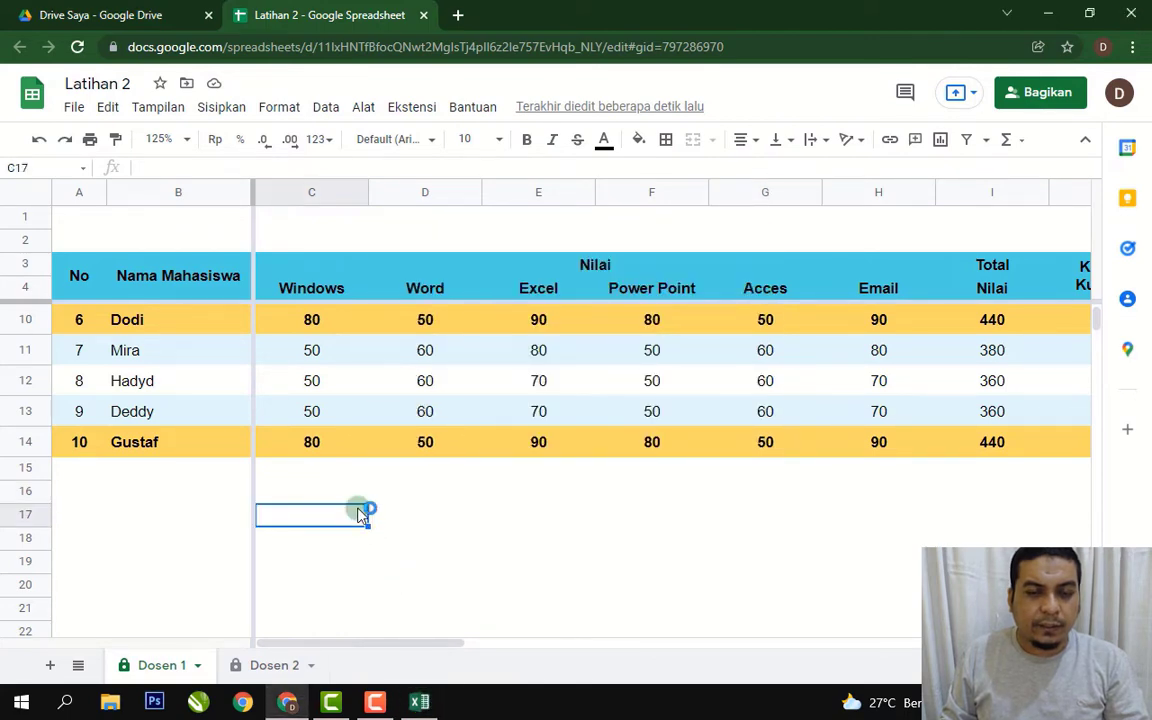
left_click(450, 518)
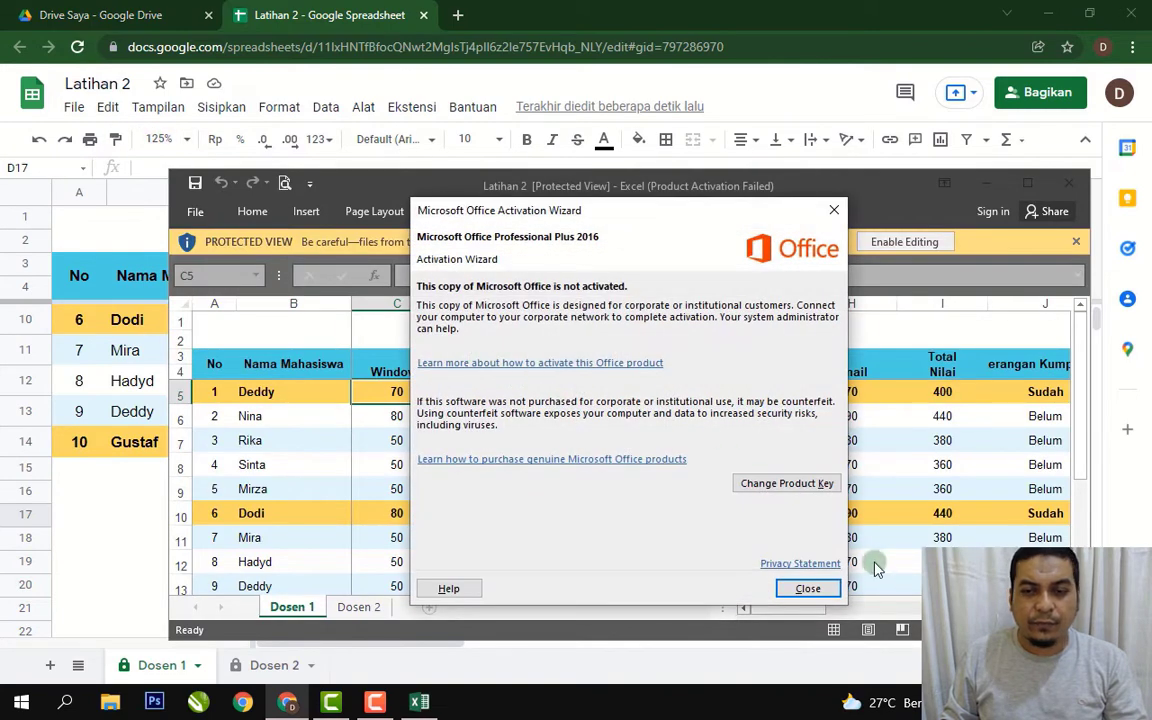
left_click(808, 589)
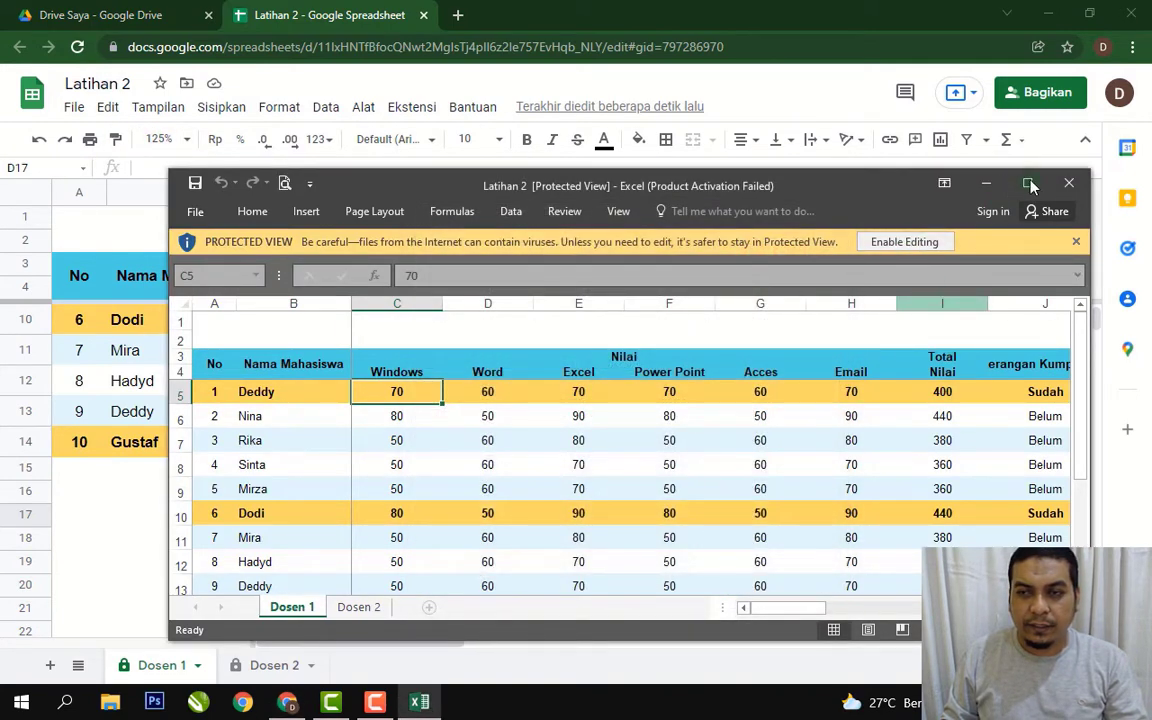
left_click(1030, 183)
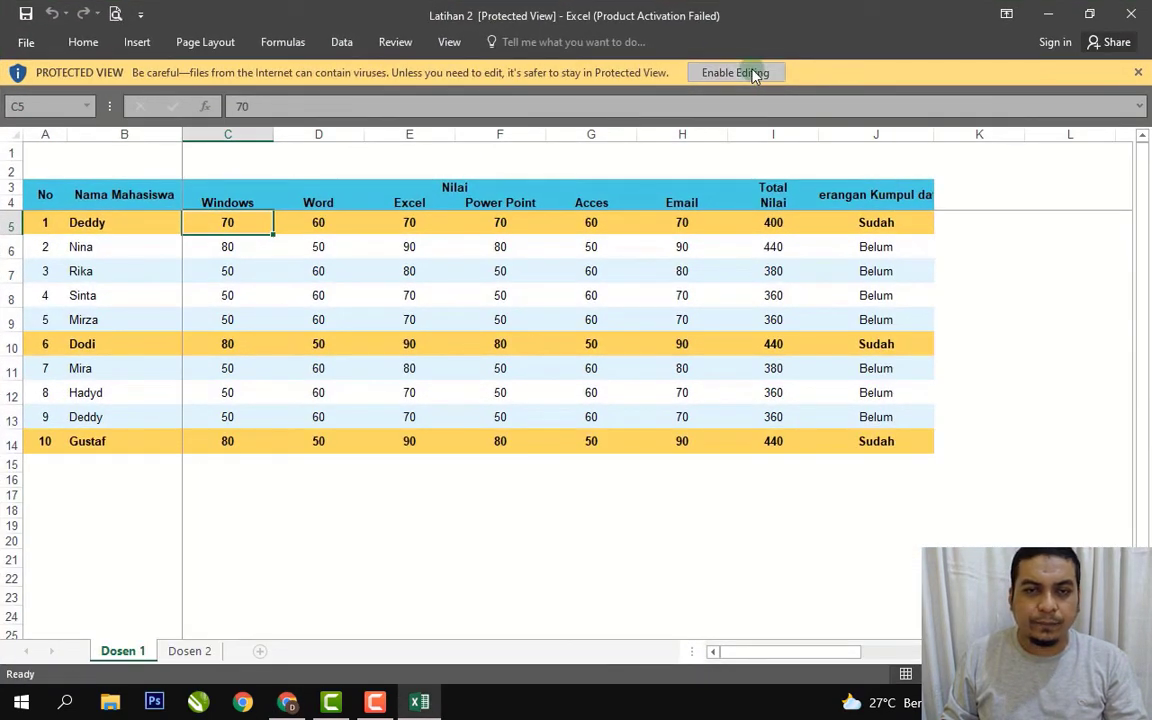
Enable editing on the Latihan 2 workbook and inspect cells across the grade table.
left_click(753, 74)
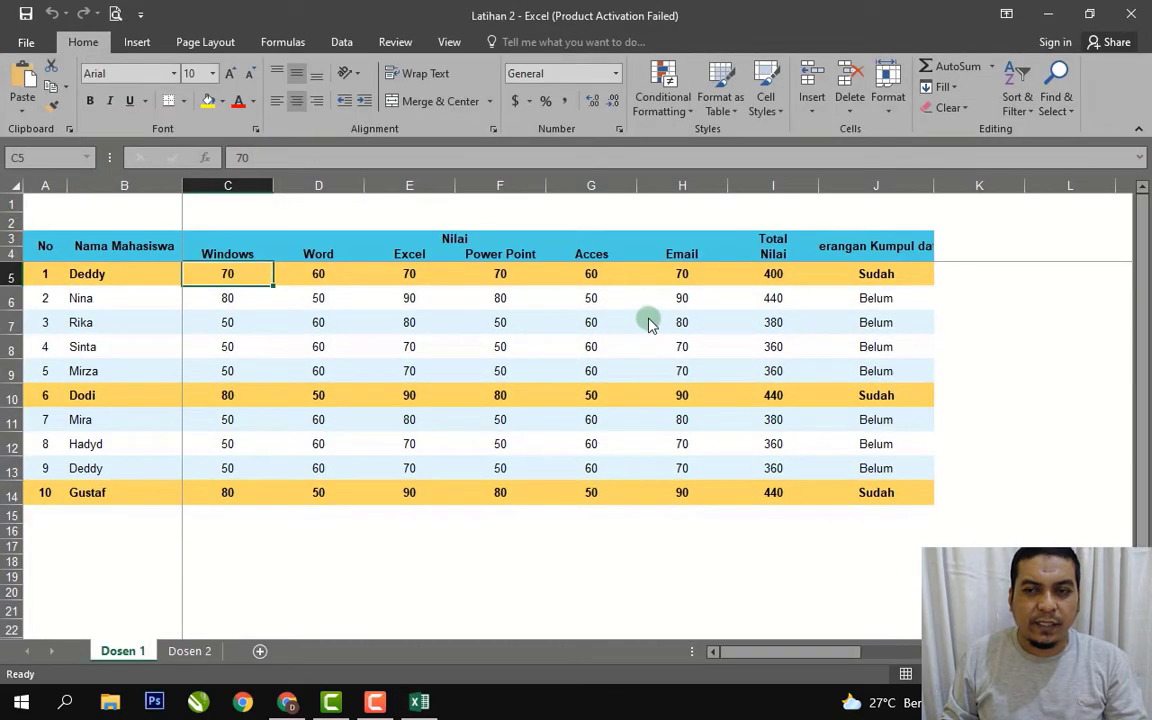
left_click(648, 322)
left_click(159, 278)
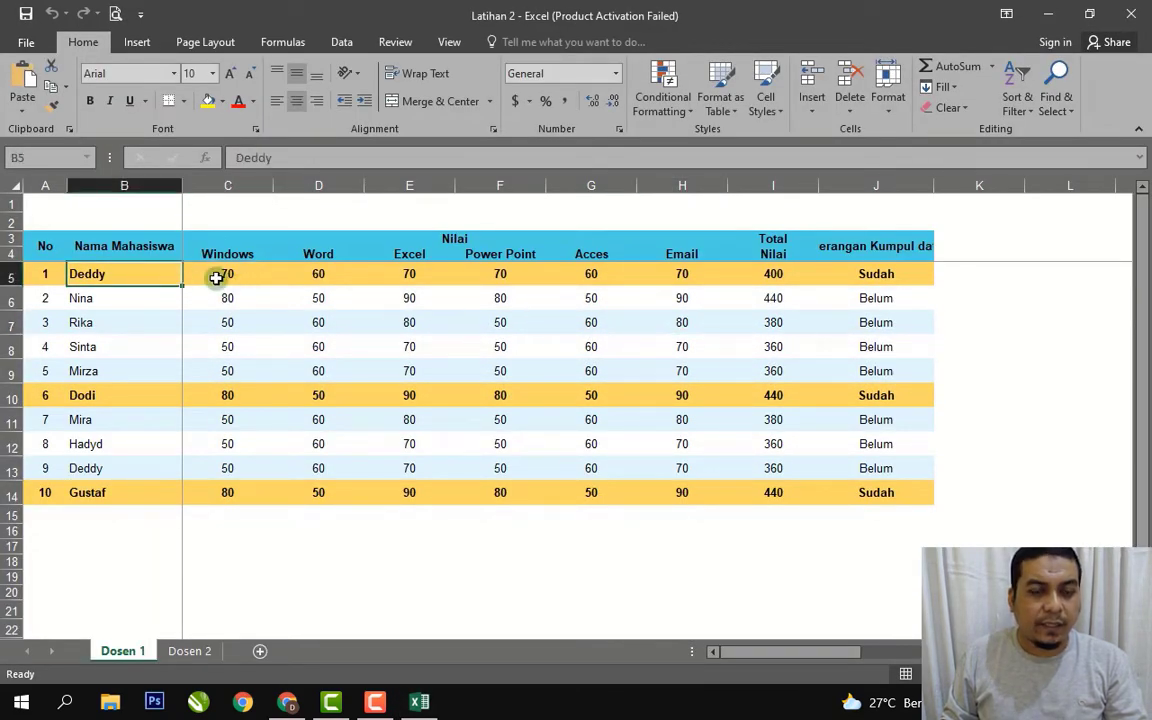
left_click(232, 275)
left_click(212, 217)
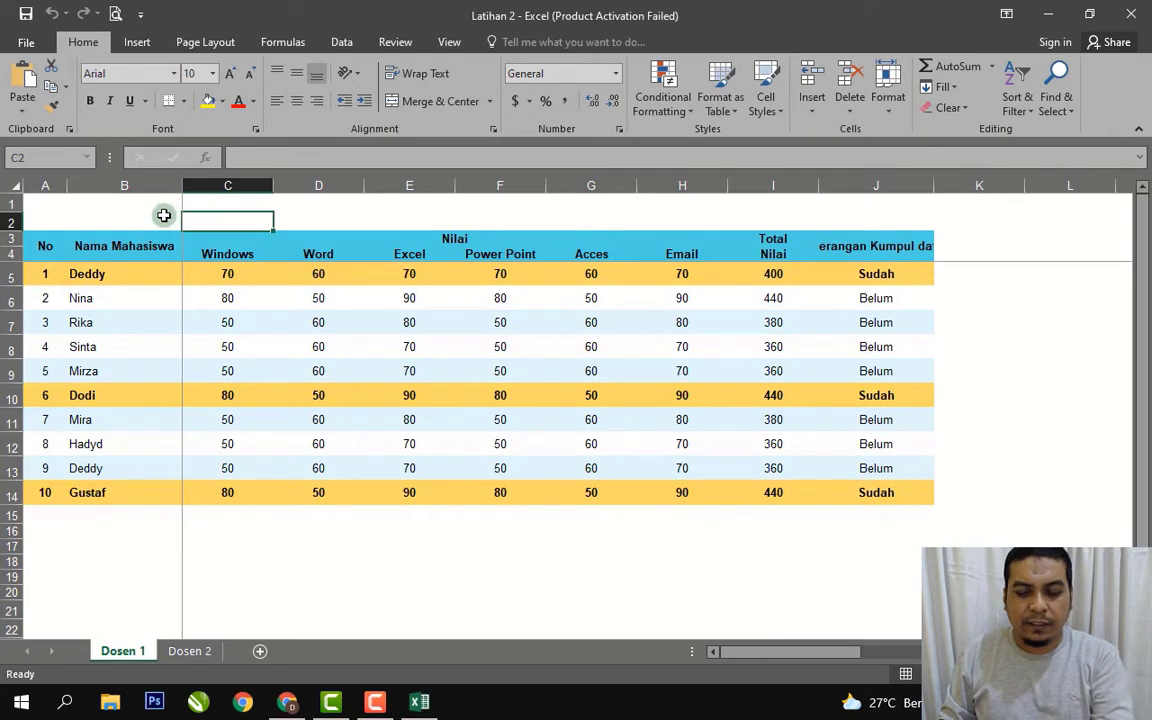
key("Right")
key("Right")
key("Right")
key("Right")
key("Right")
key("Right")
key("Right")
key("Right")
key("Right")
key("Right")
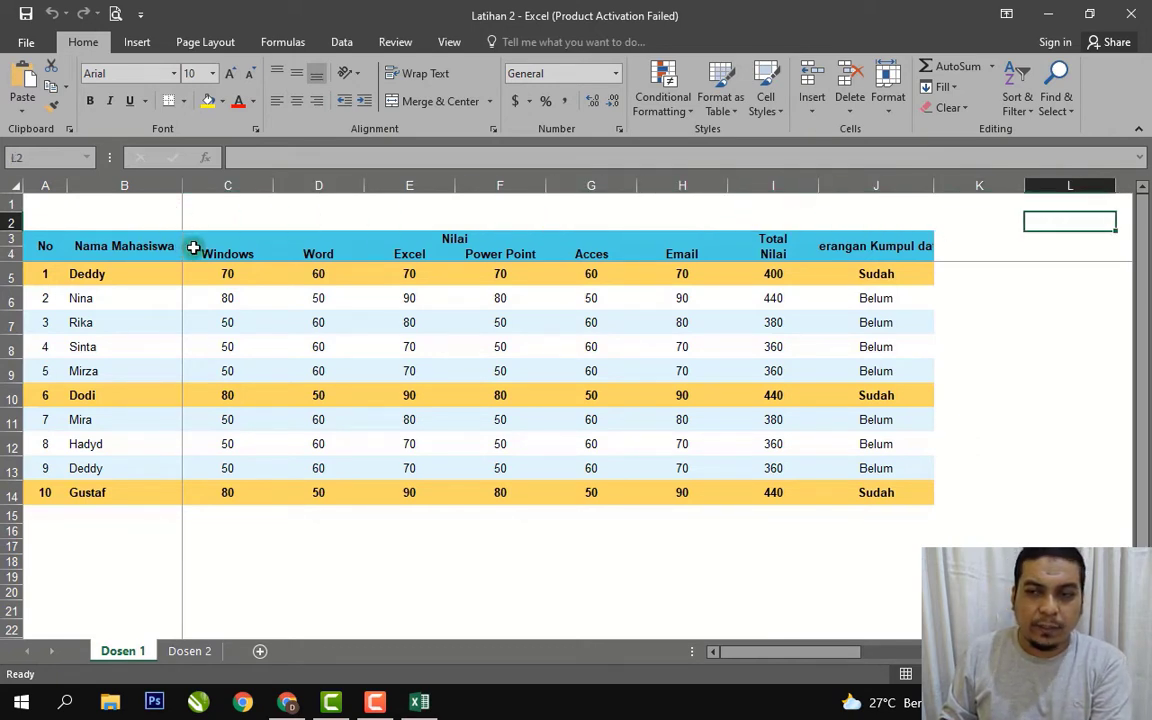
key("Left")
key("Left")
key("Left")
key("Left")
key("Left")
key("Left")
key("Left")
key("Left")
key("Left")
key("Left")
key("Left")
key("Left")
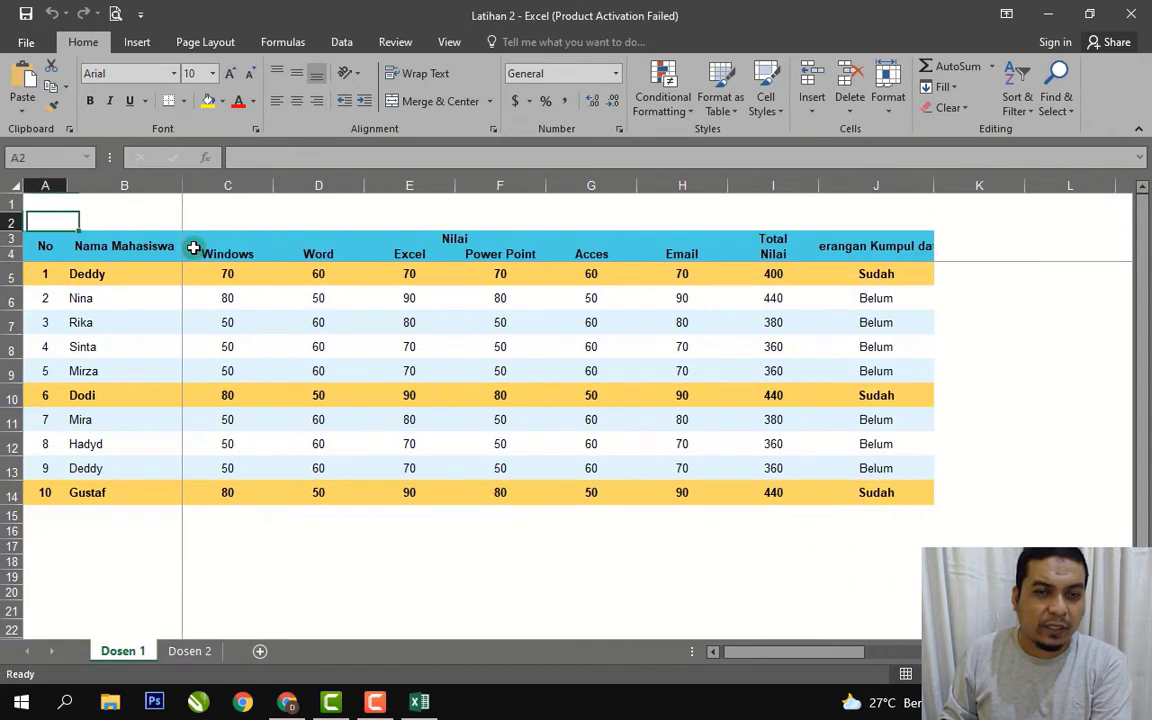
key("Right")
key("Right")
key("Left")
key("Left")
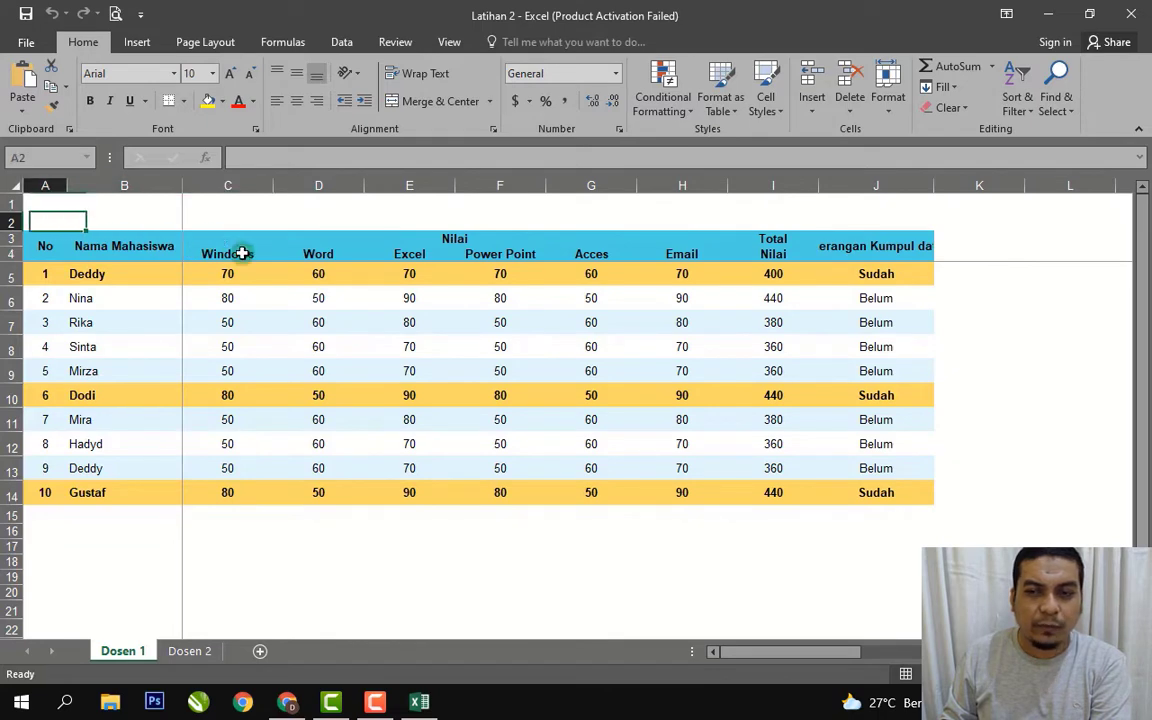
key("Right")
key("Right")
key("Right")
left_click(828, 275)
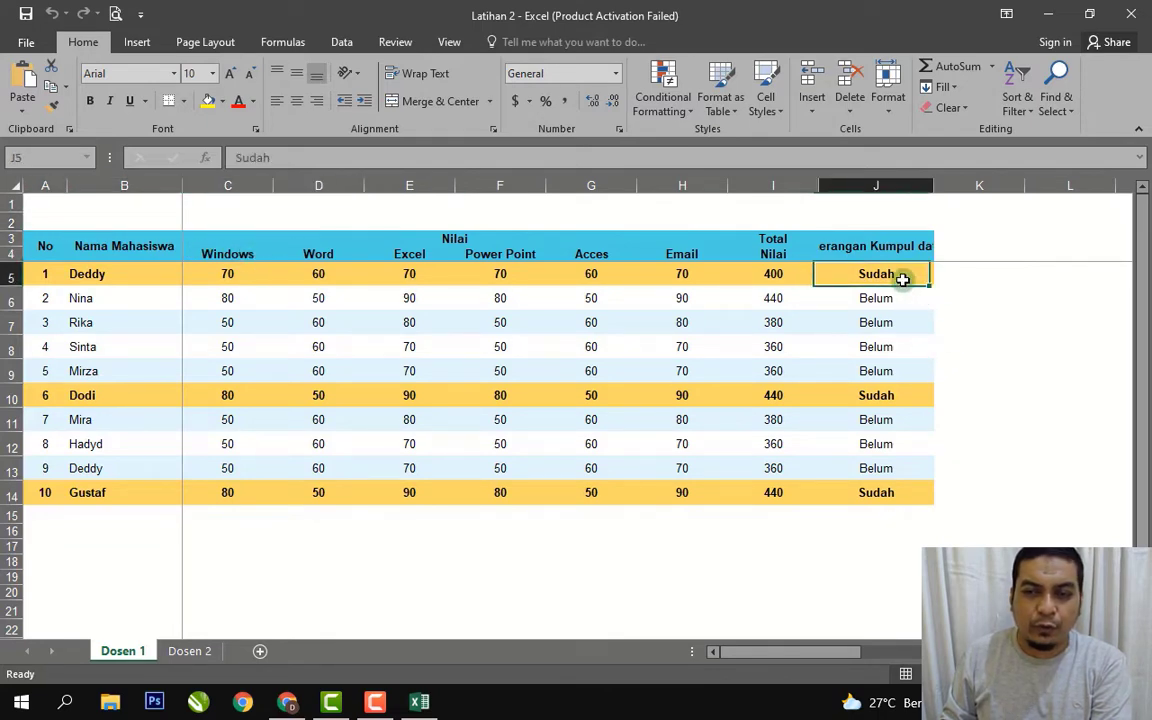
Compare Excel's Sudah/Belum status column J5:J14 with the Google Sheets checkboxes.
left_click(290, 704)
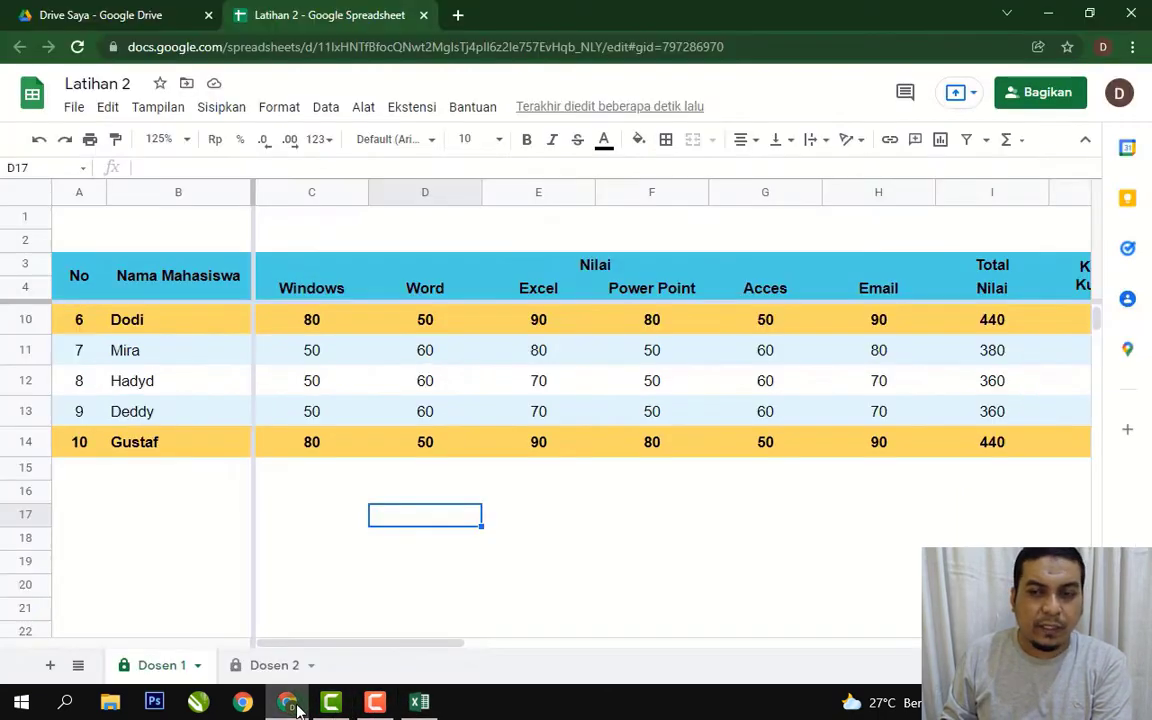
left_click_drag(349, 648, 476, 643)
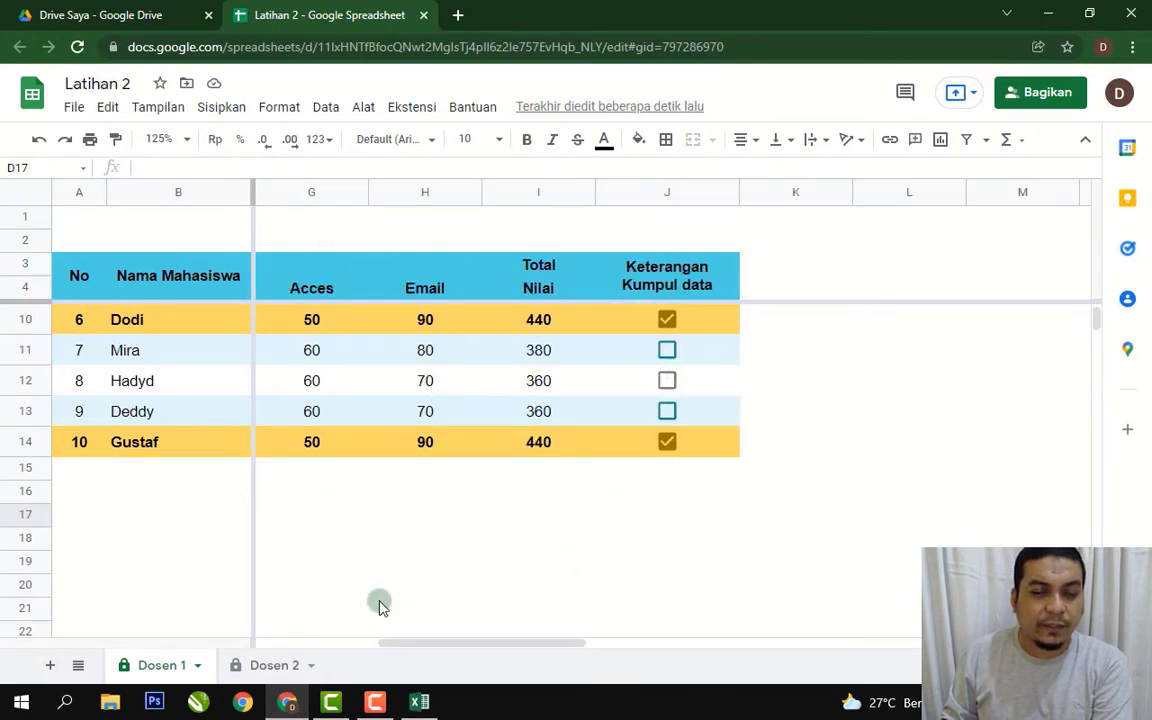
left_click(419, 704)
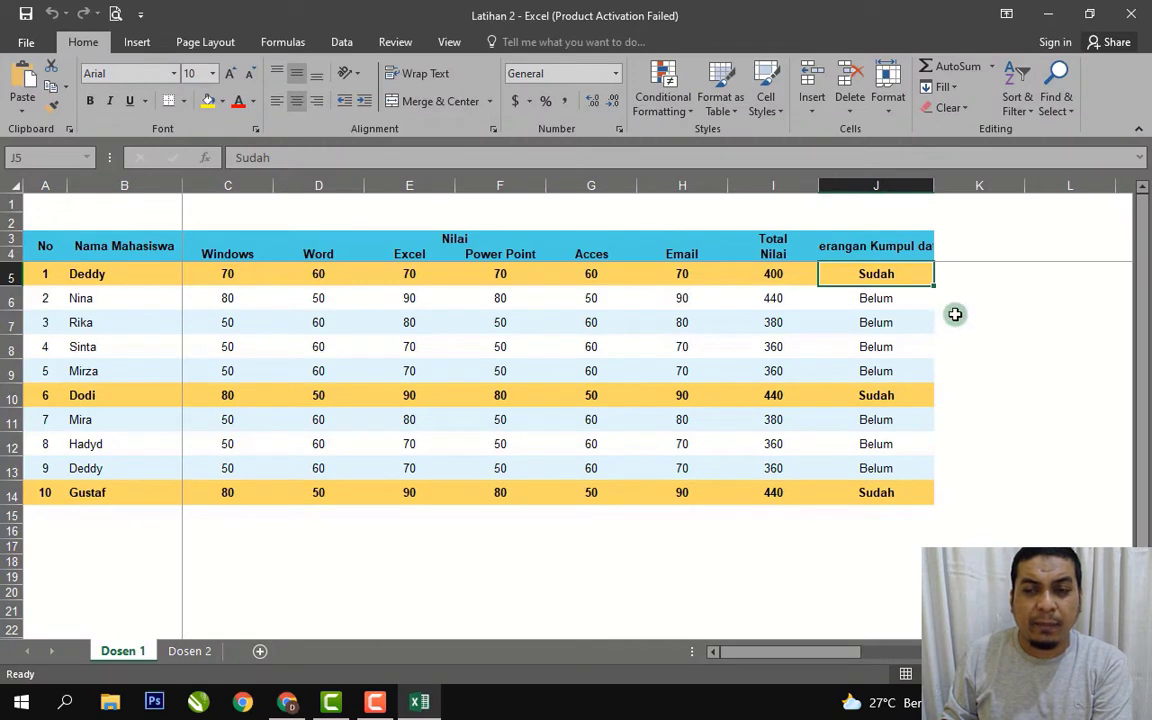
left_click(985, 318)
left_click_drag(901, 277, 900, 489)
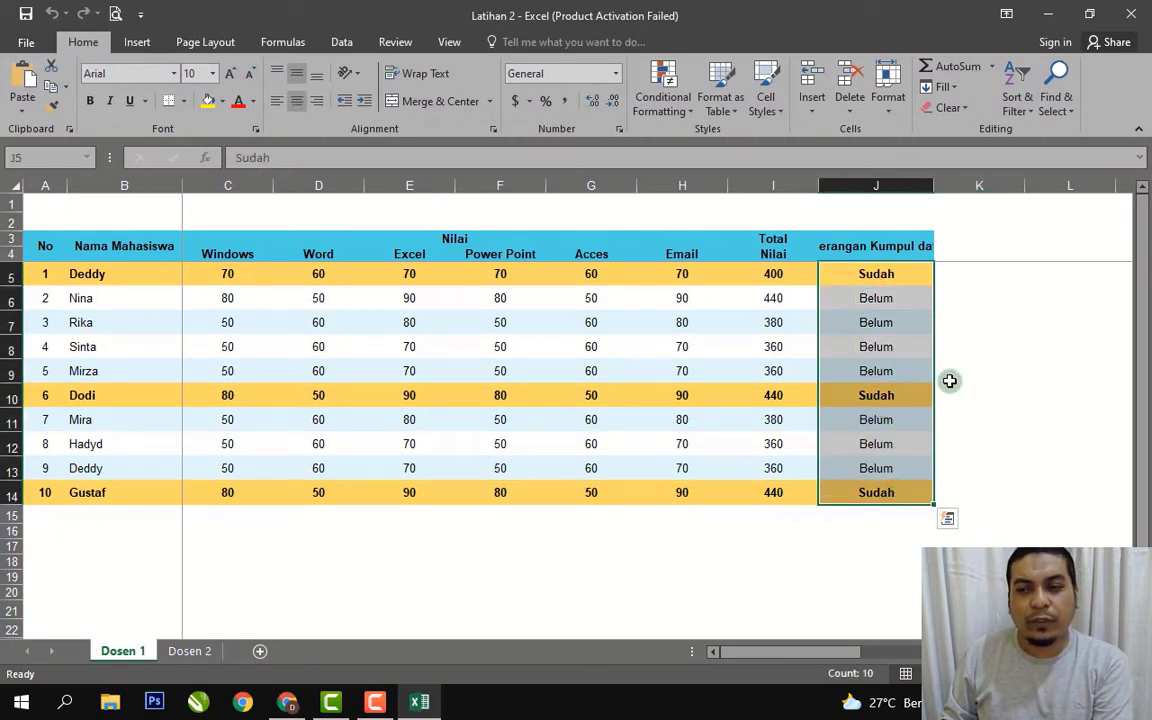
left_click(992, 333)
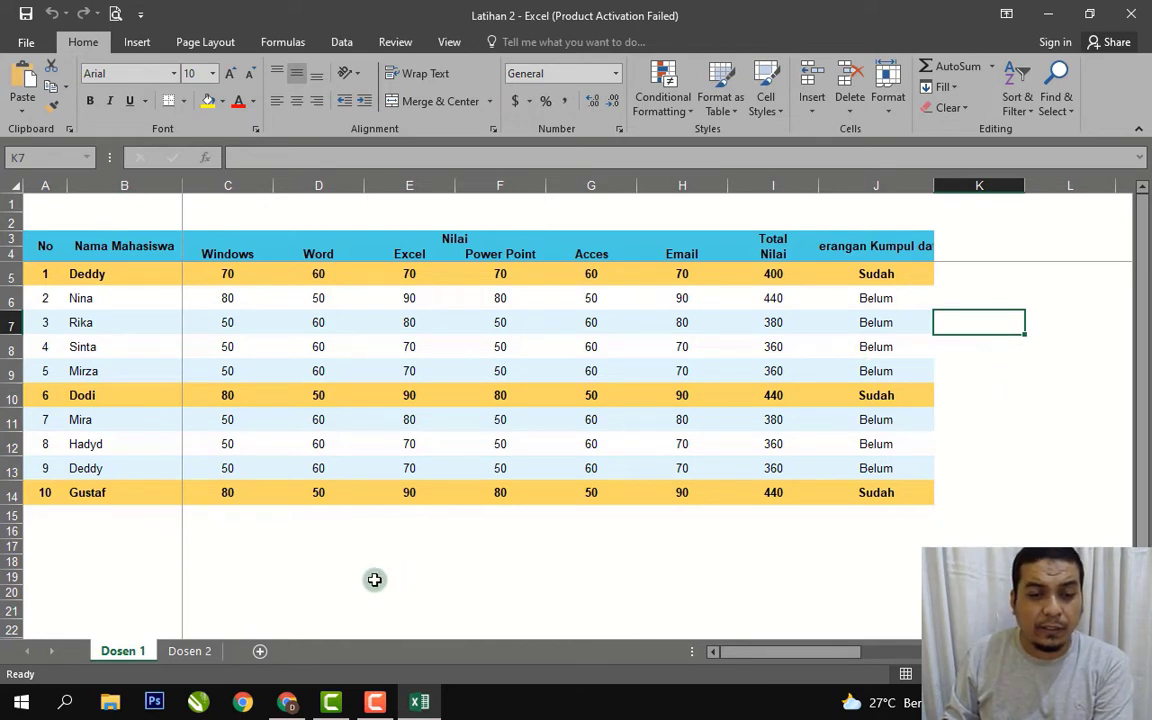
Check the Google Sheets font list without changing anything, then switch back to Excel.
left_click(292, 707)
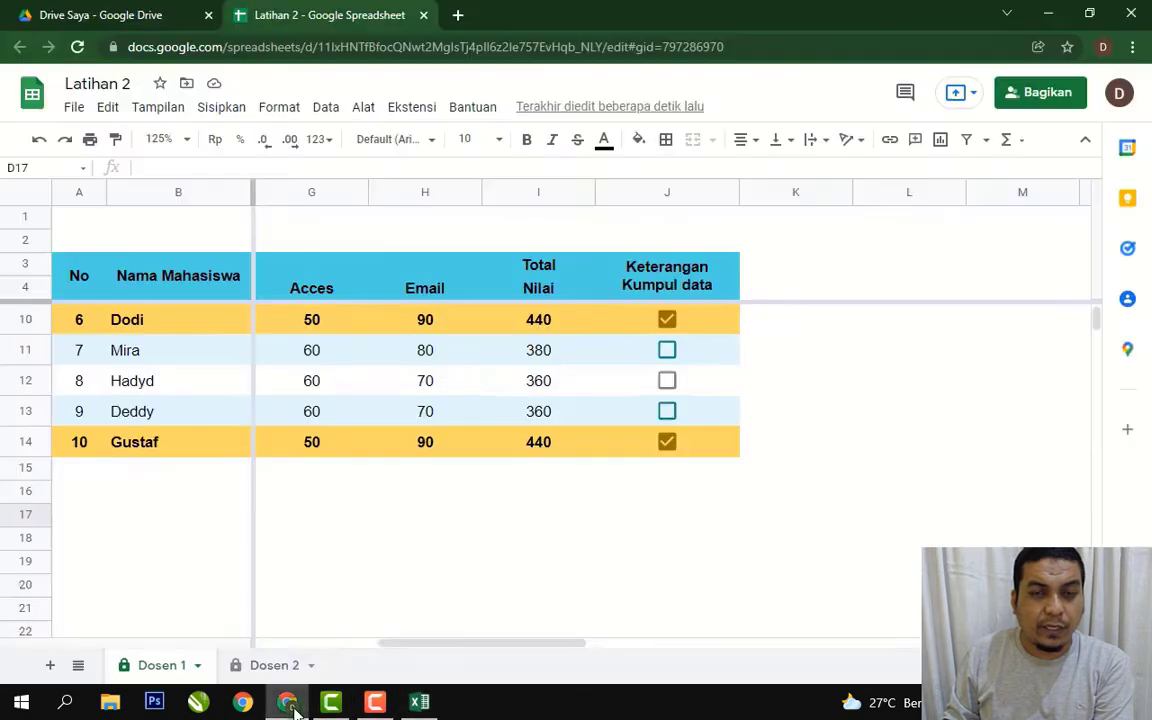
left_click(431, 143)
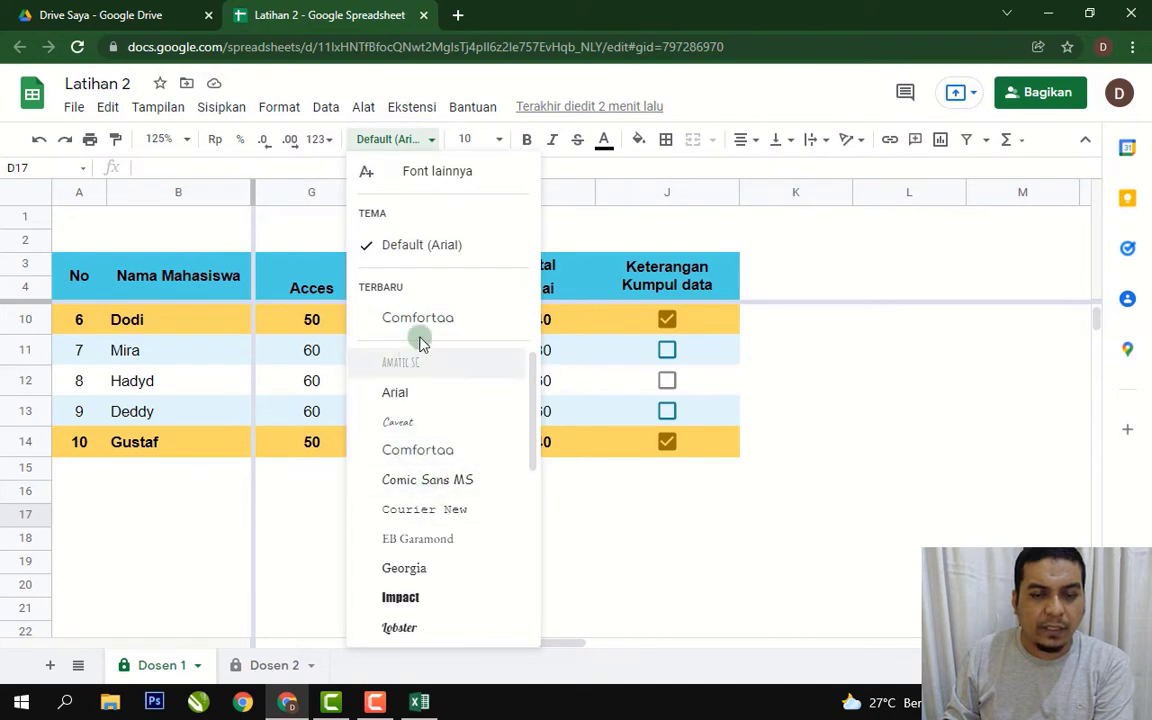
left_click(828, 358)
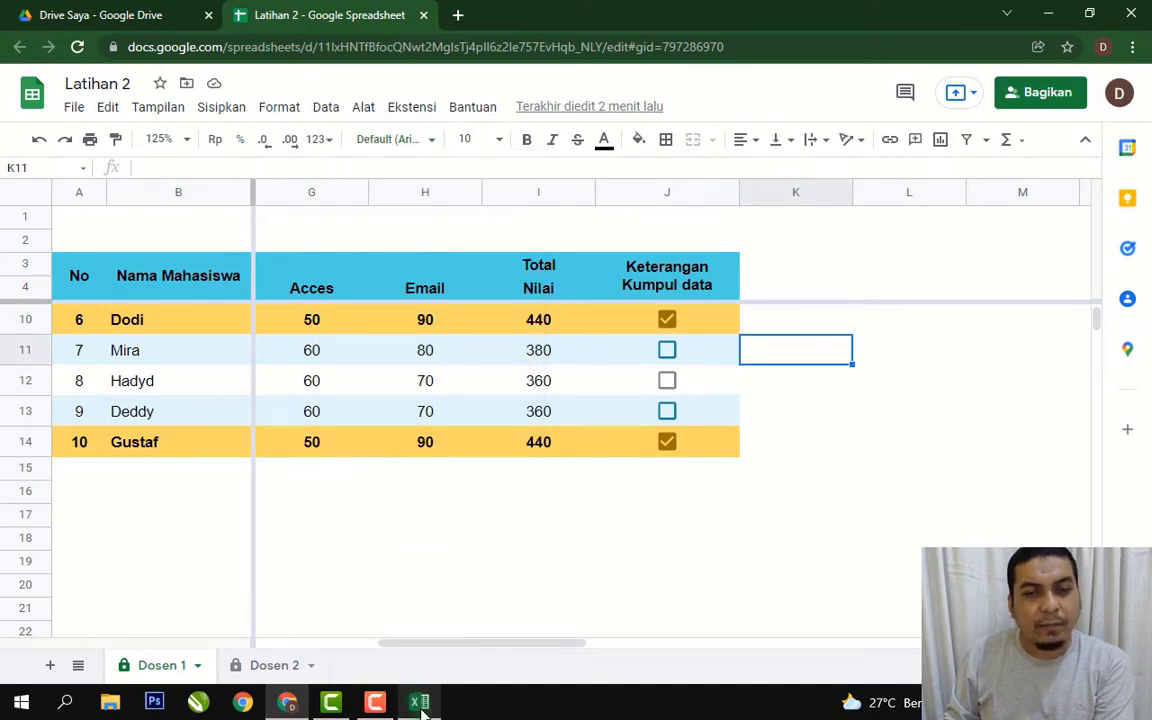
mouse_move(421, 707)
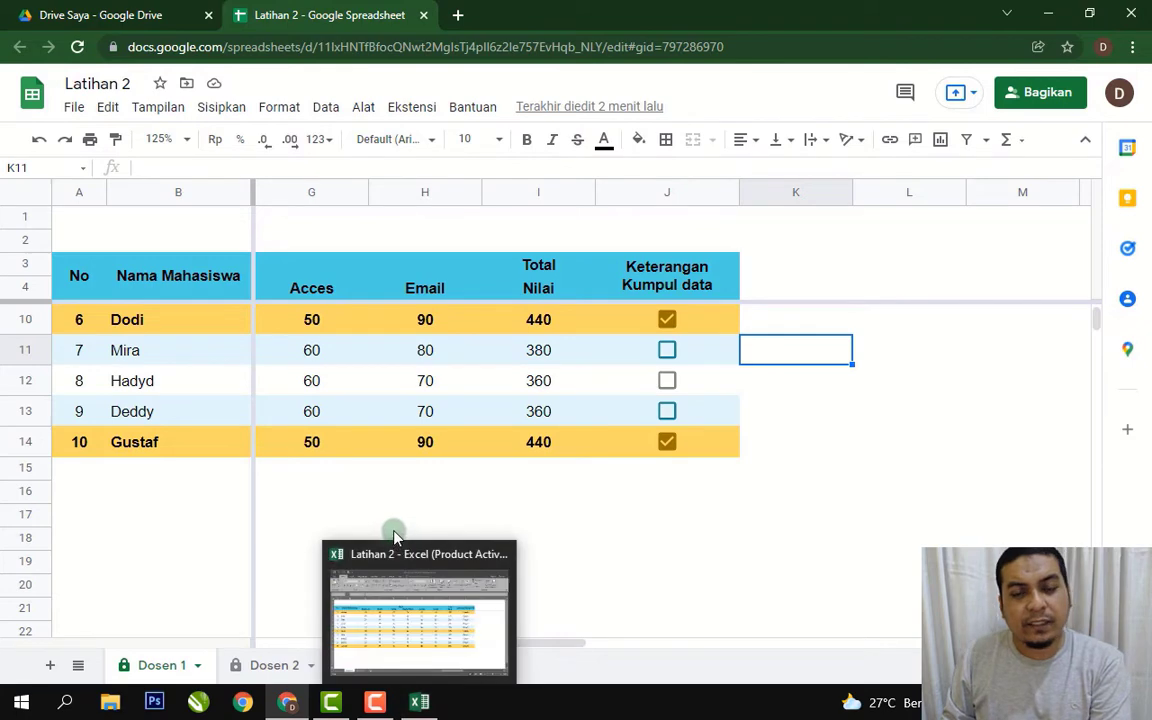
left_click(421, 707)
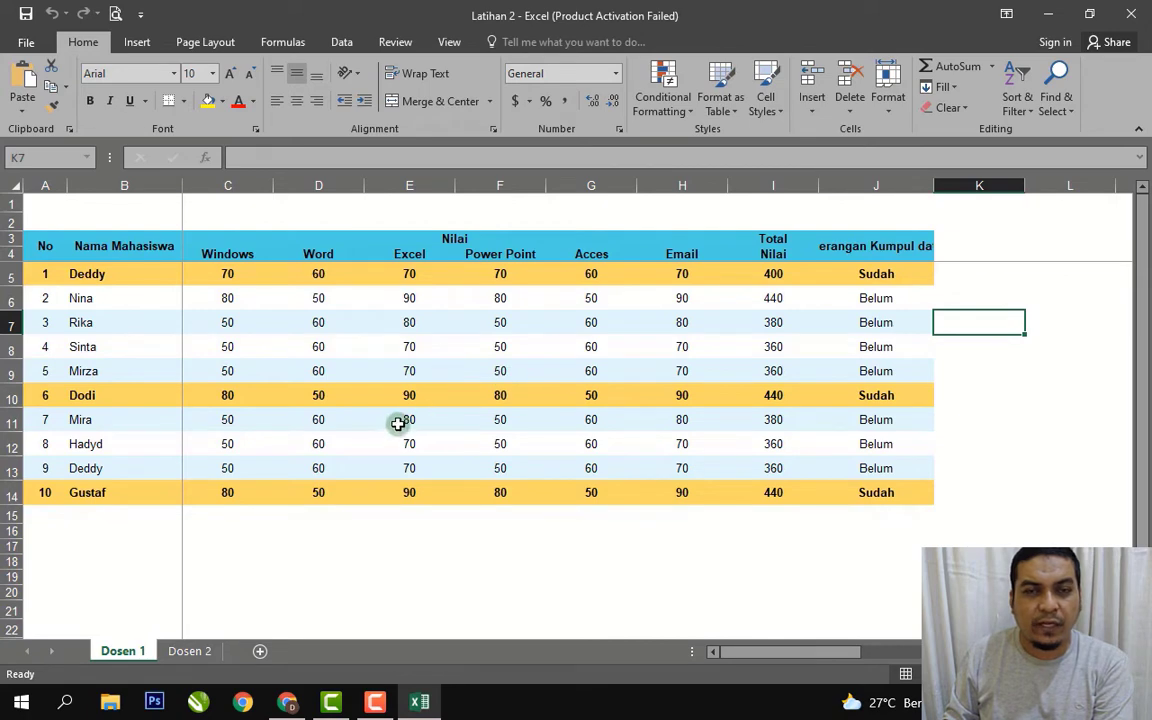
Return to the Google Sheets grade table, browsing the font list again without changes.
left_click(290, 702)
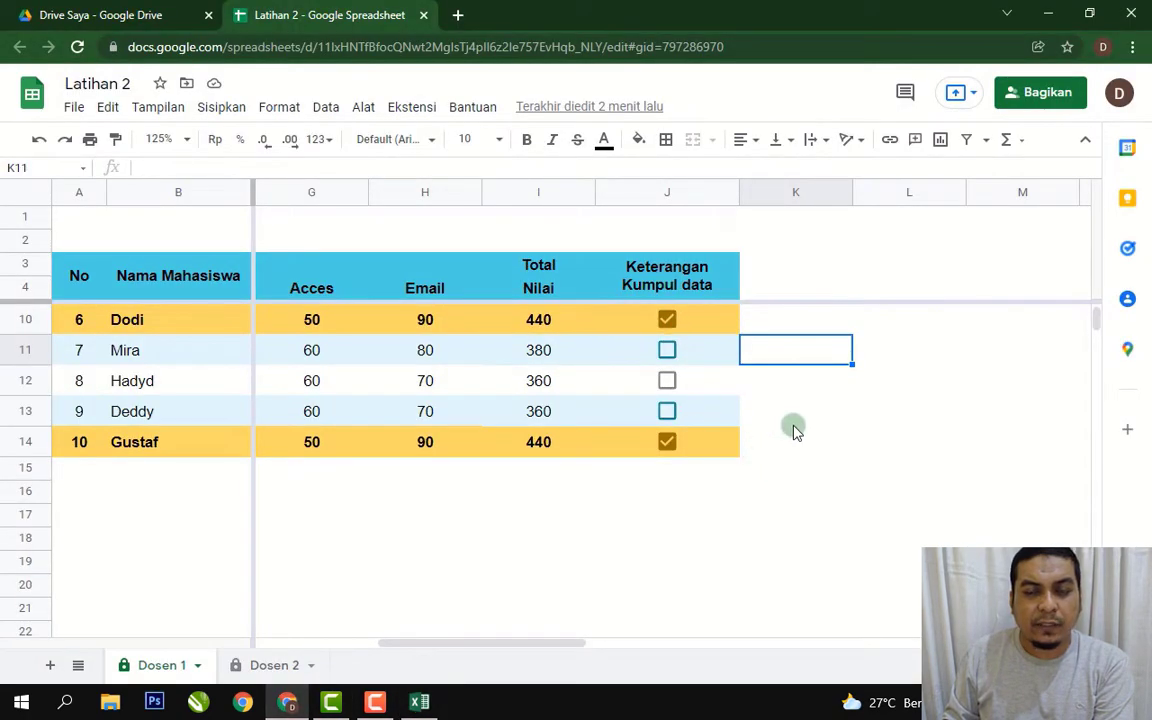
left_click(868, 440)
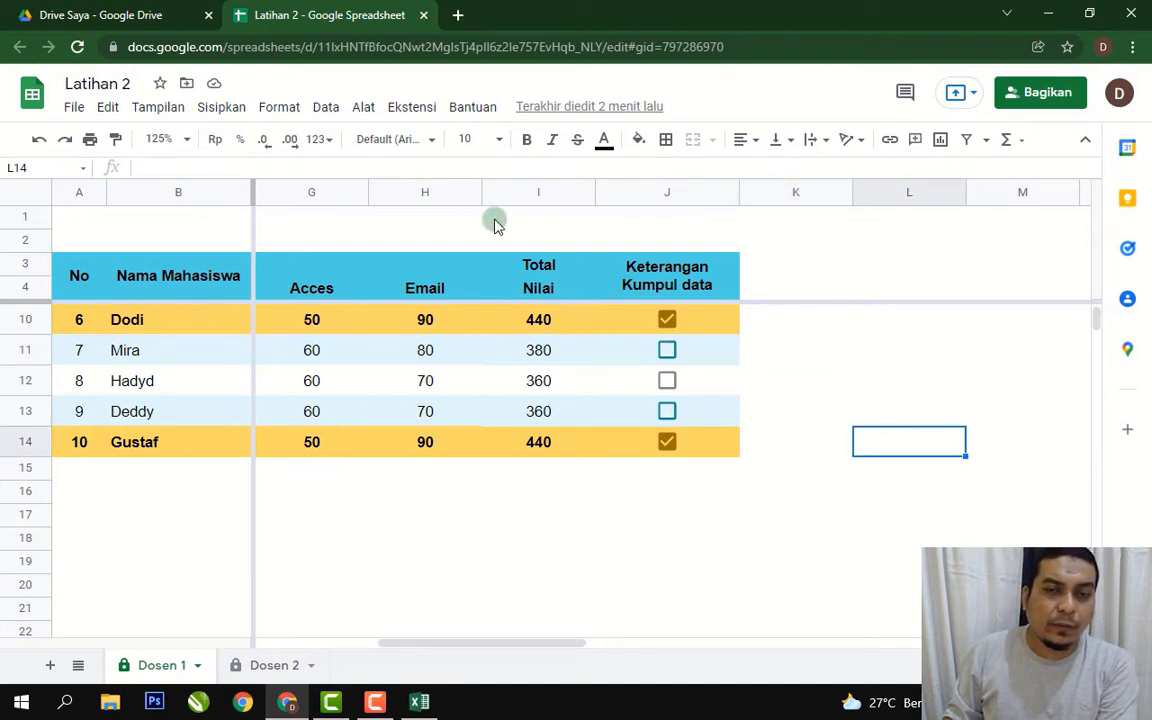
left_click(434, 141)
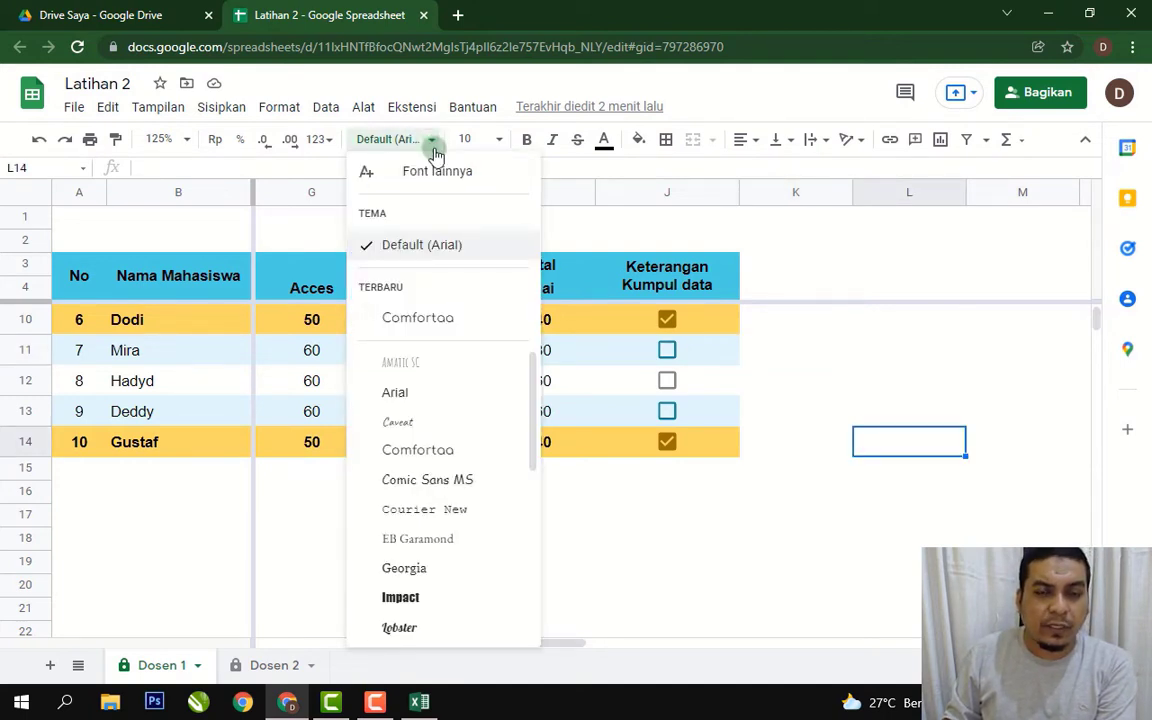
left_click_drag(537, 396, 537, 345)
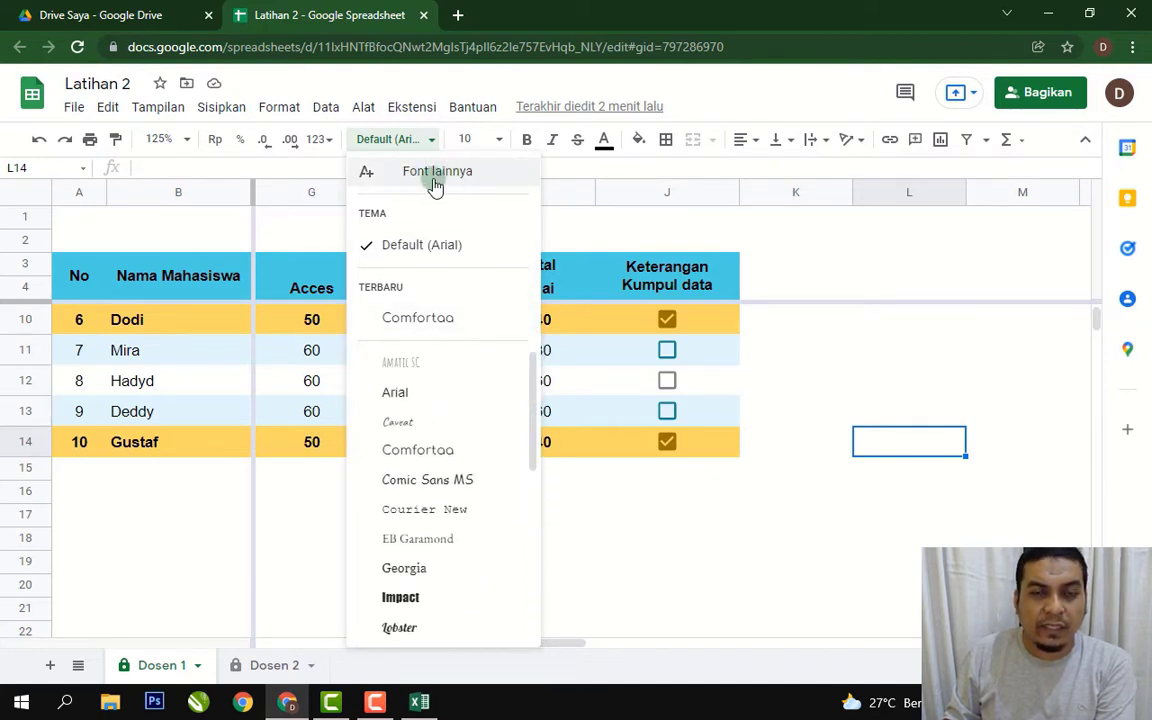
left_click(858, 380)
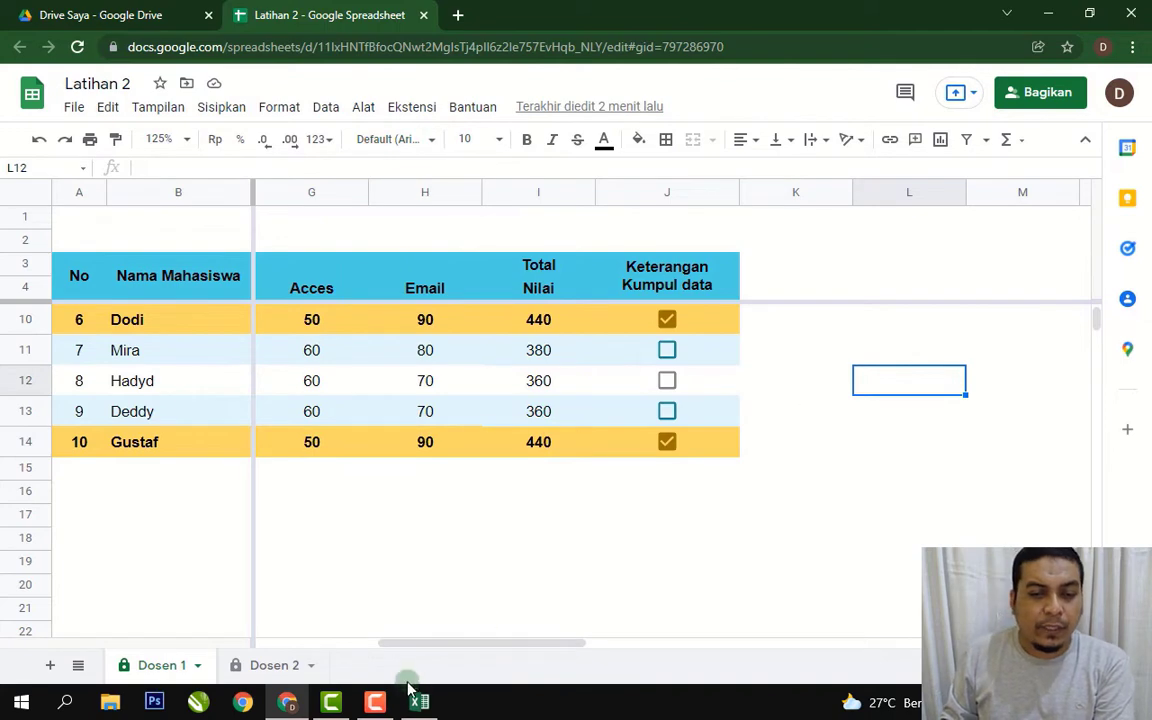
left_click(287, 705)
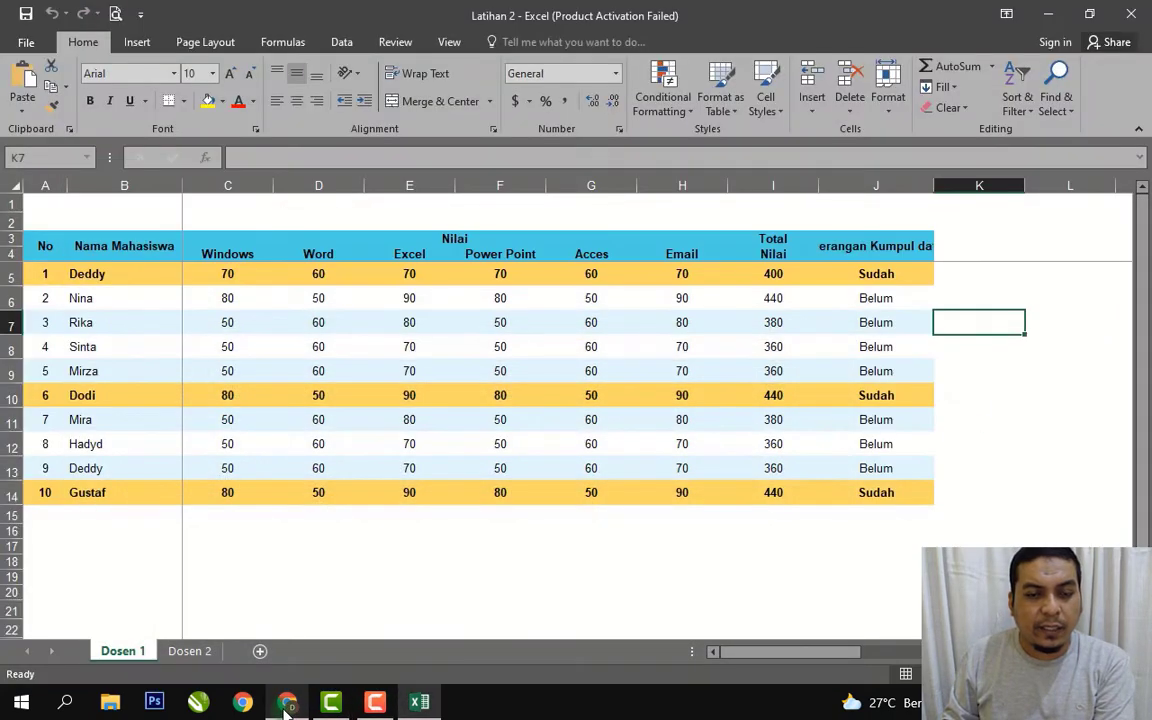
left_click(287, 705)
left_click(467, 564)
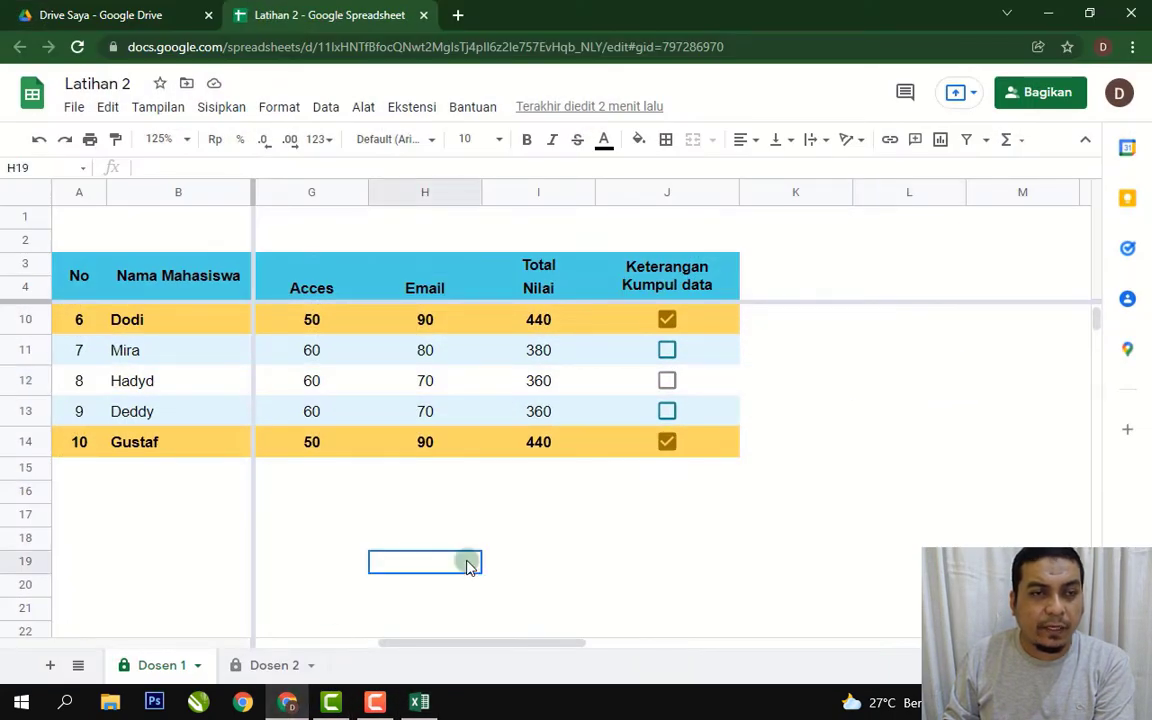
left_click(74, 110)
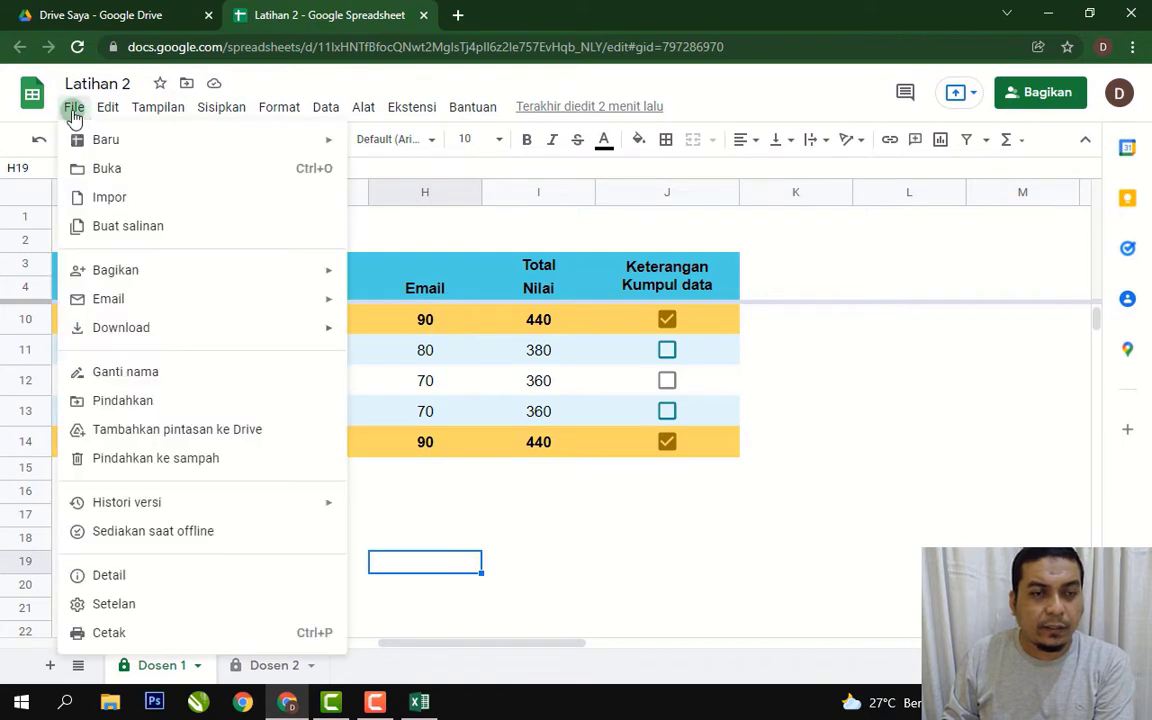
mouse_move(165, 329)
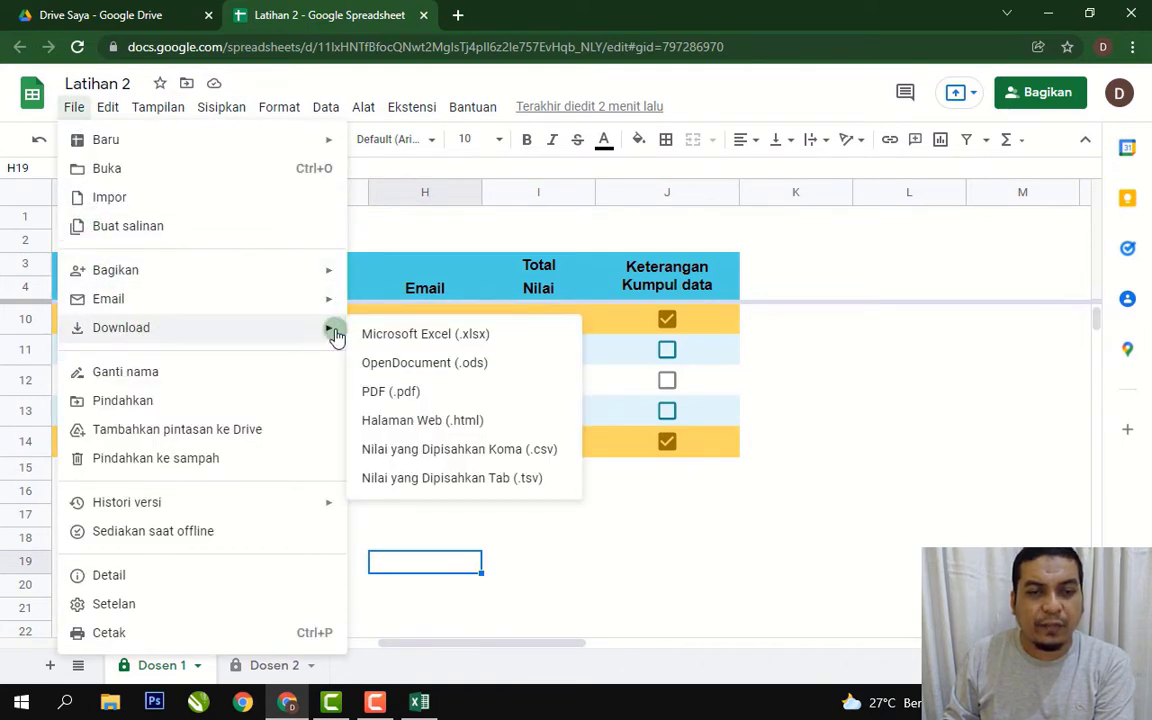
left_click(418, 394)
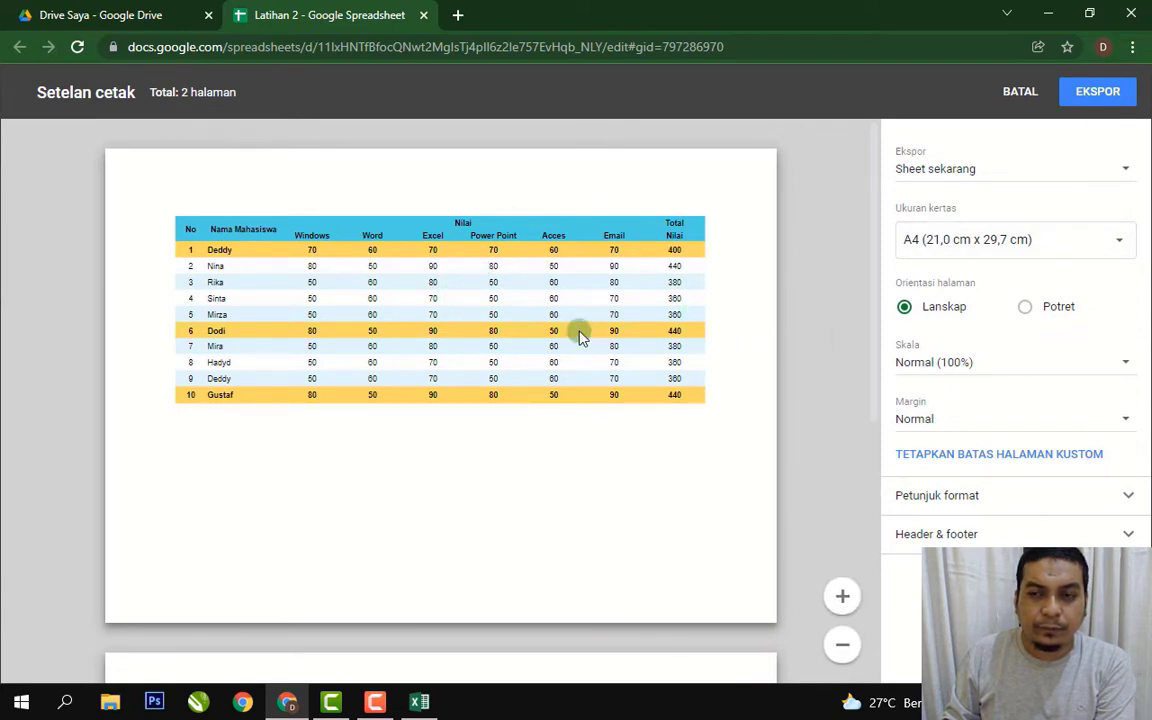
left_click(1124, 174)
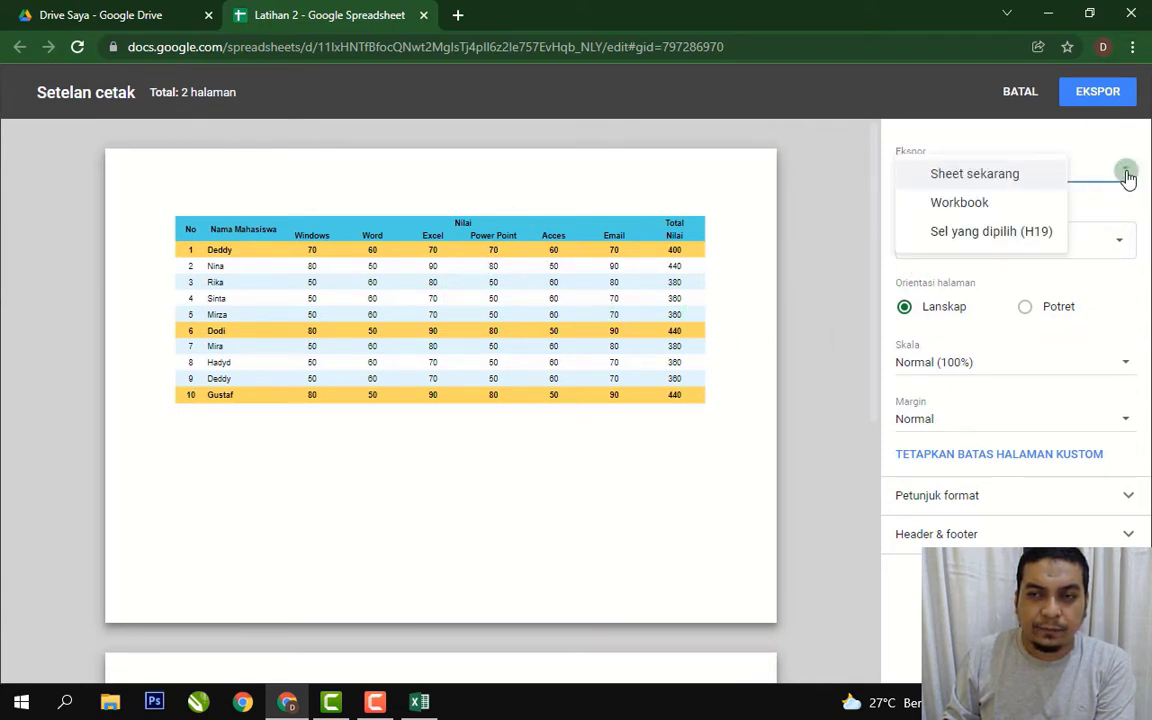
left_click(612, 213)
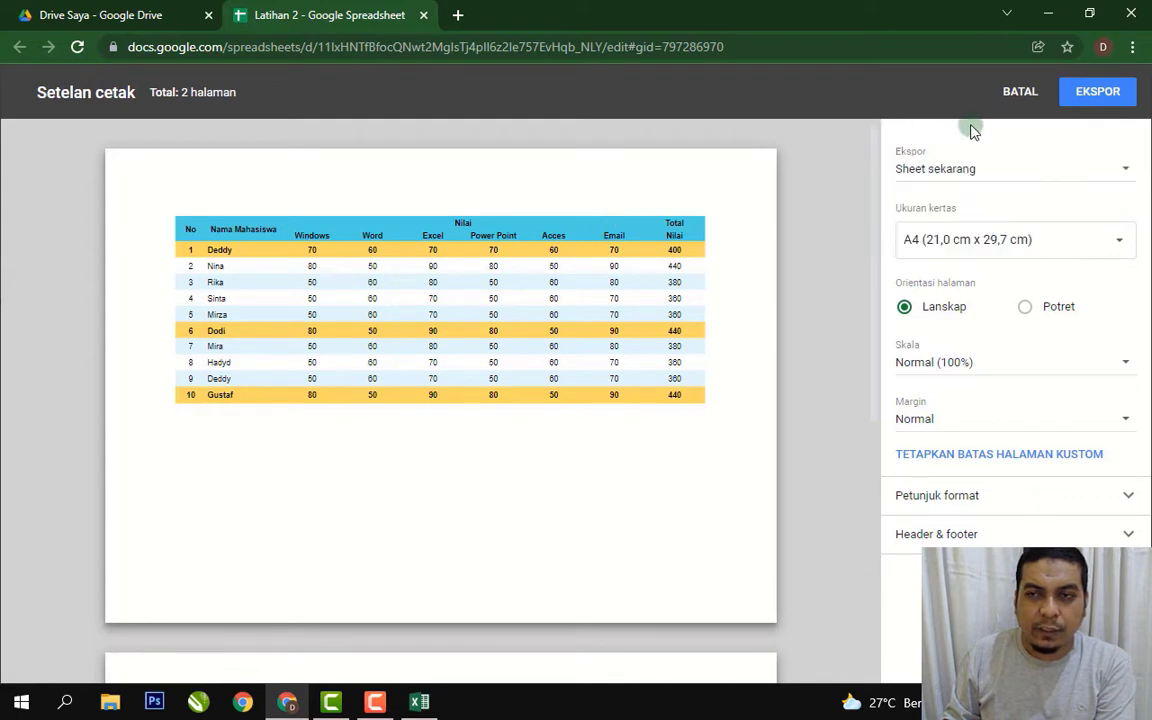
left_click(1022, 94)
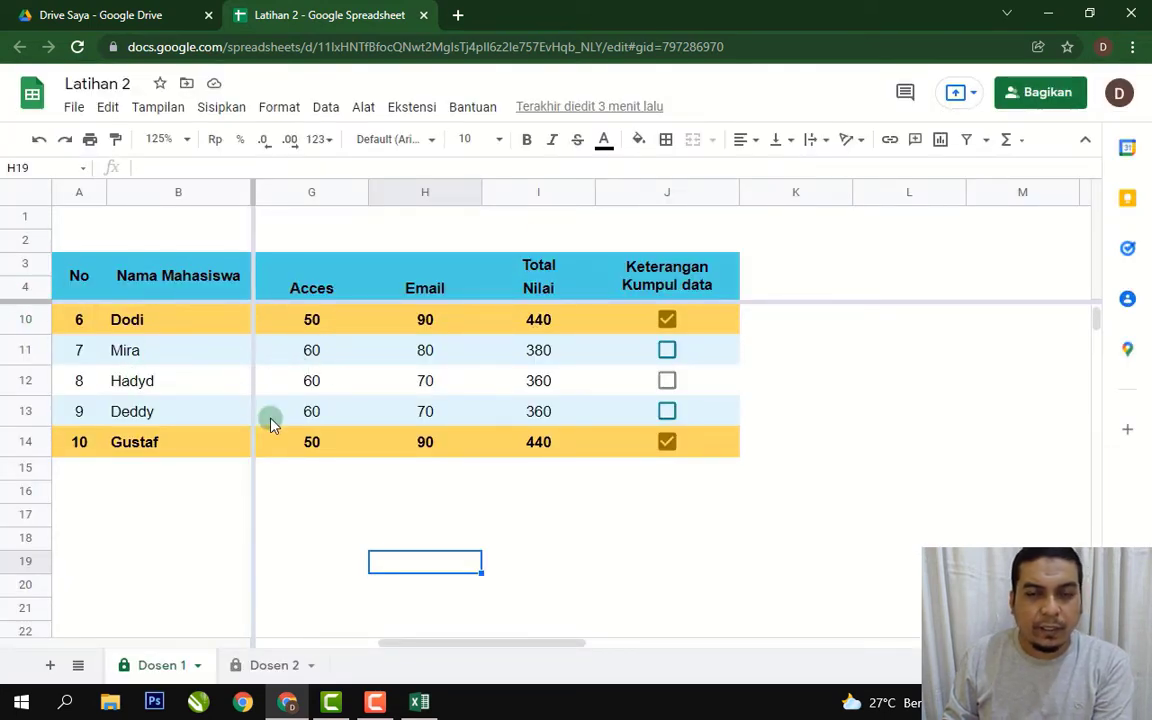
Scroll back to columns C–I and bring up the sheet's print settings with Ctrl+P.
left_click(714, 514)
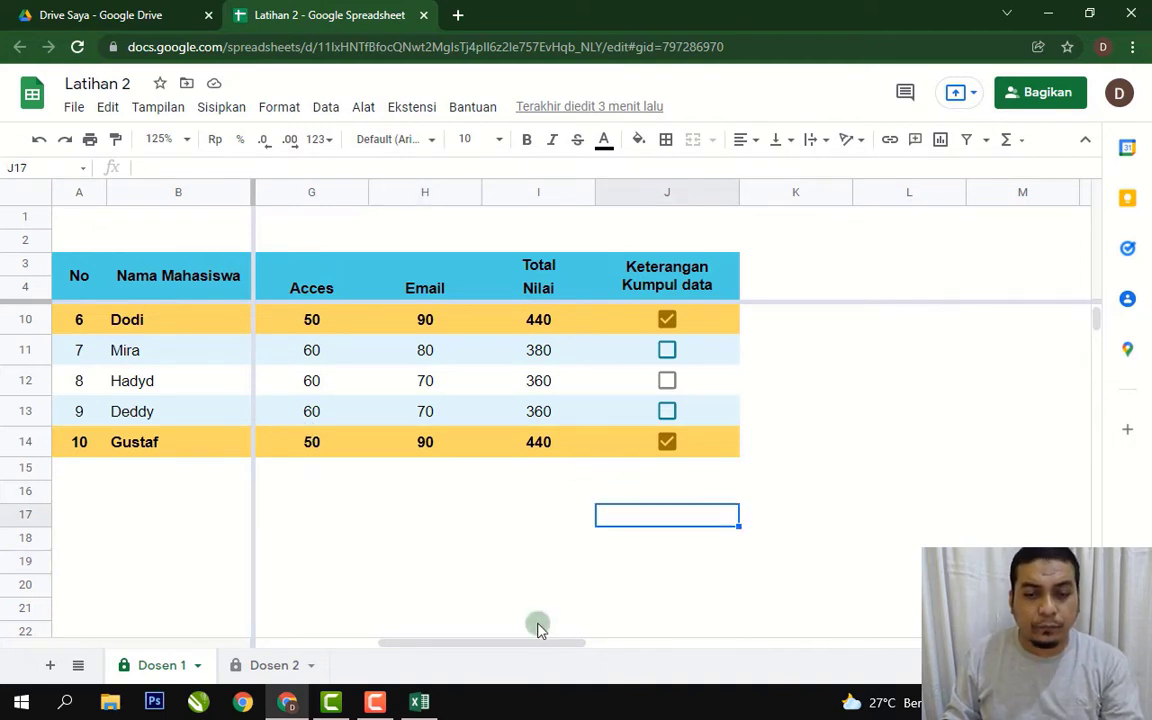
left_click_drag(527, 648, 363, 648)
left_click(490, 514)
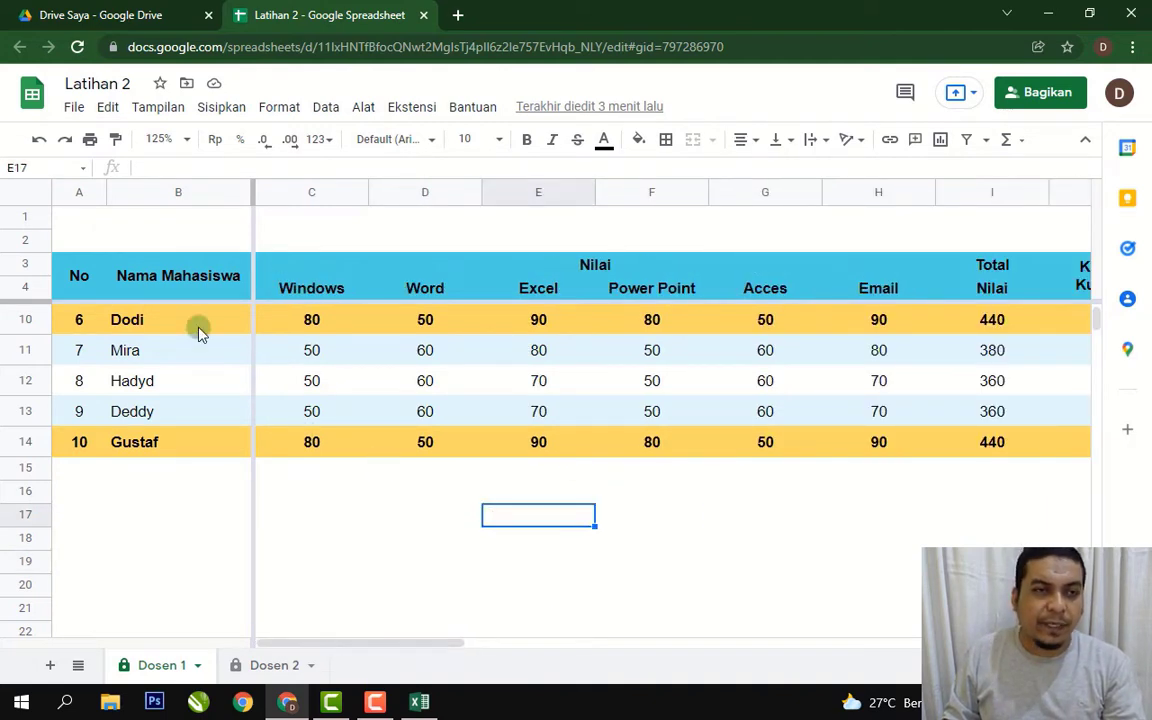
left_click(75, 107)
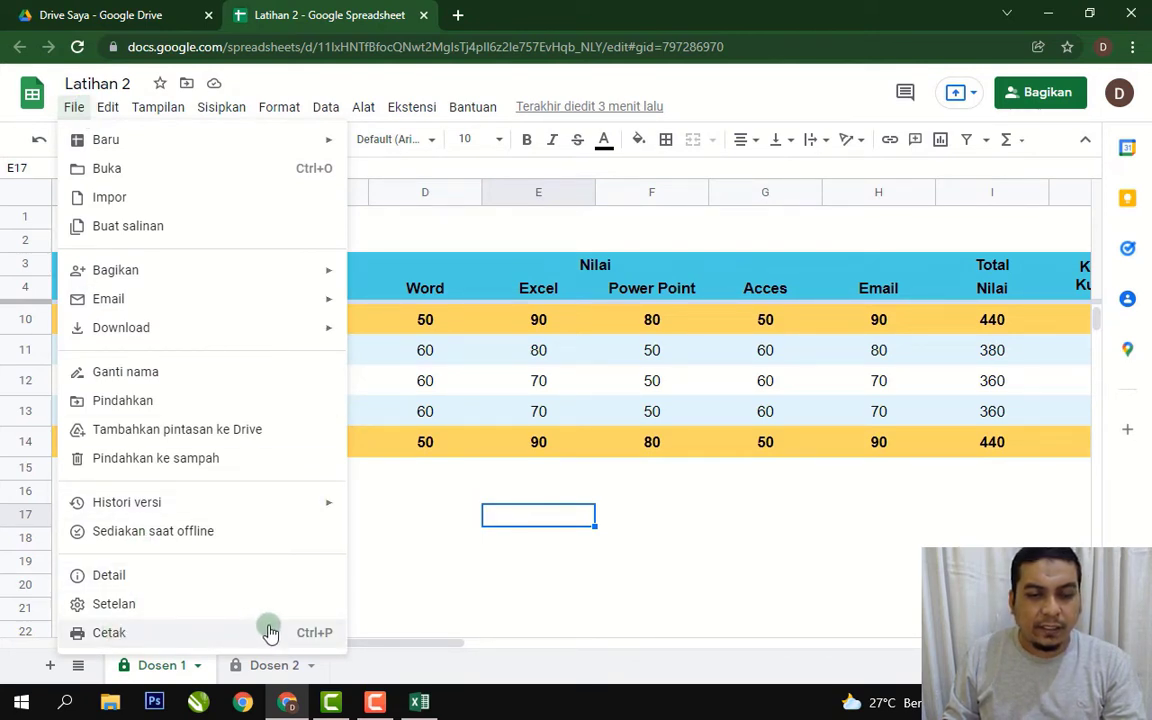
left_click(451, 498)
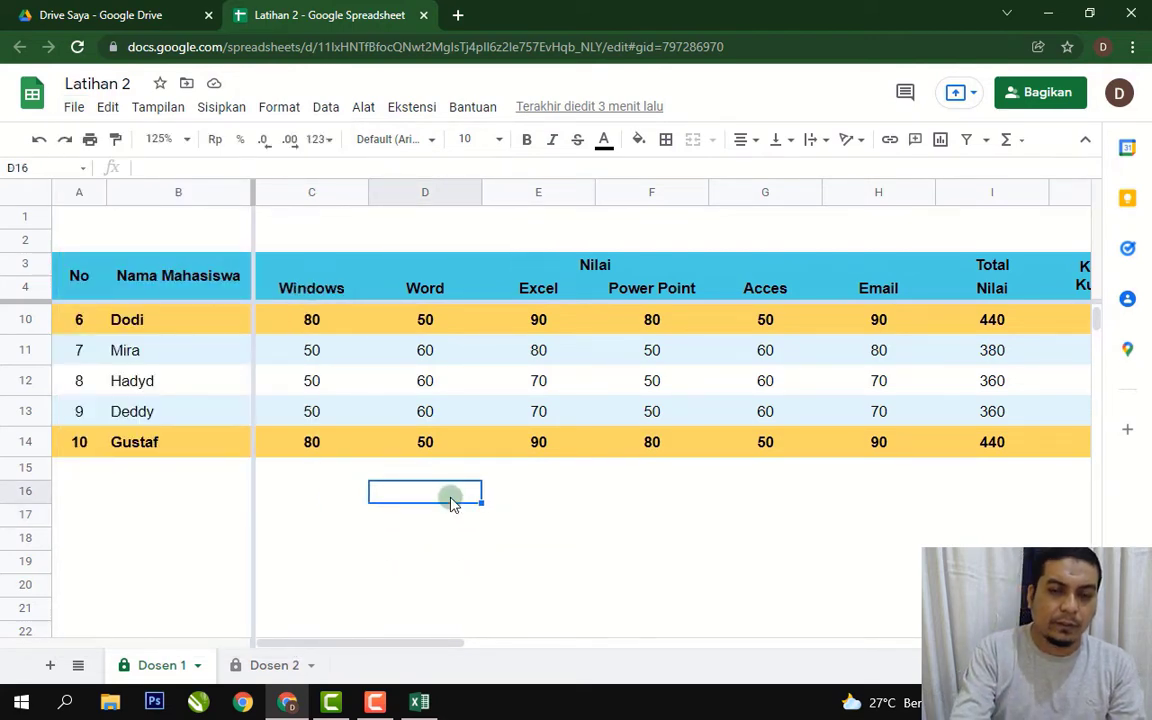
key("ctrl+p")
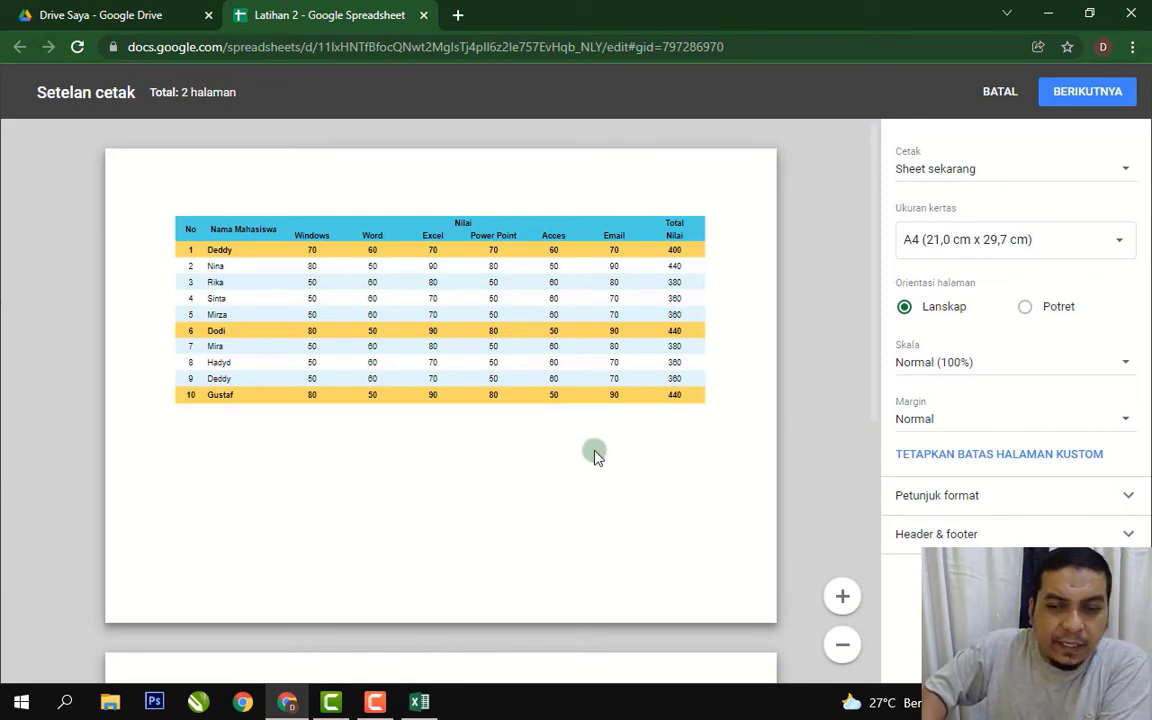
Review the table split across two preview pages, then cancel back to the Dosen 1 sheet.
left_click_drag(874, 283, 729, 243)
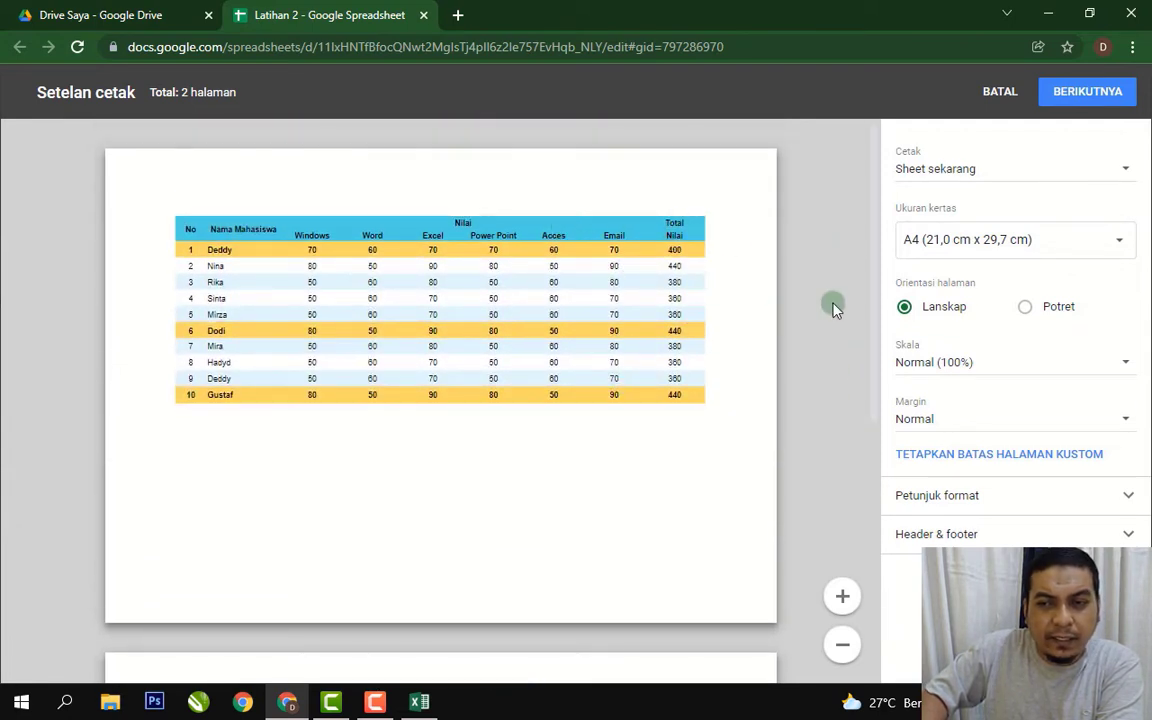
left_click_drag(872, 265, 873, 458)
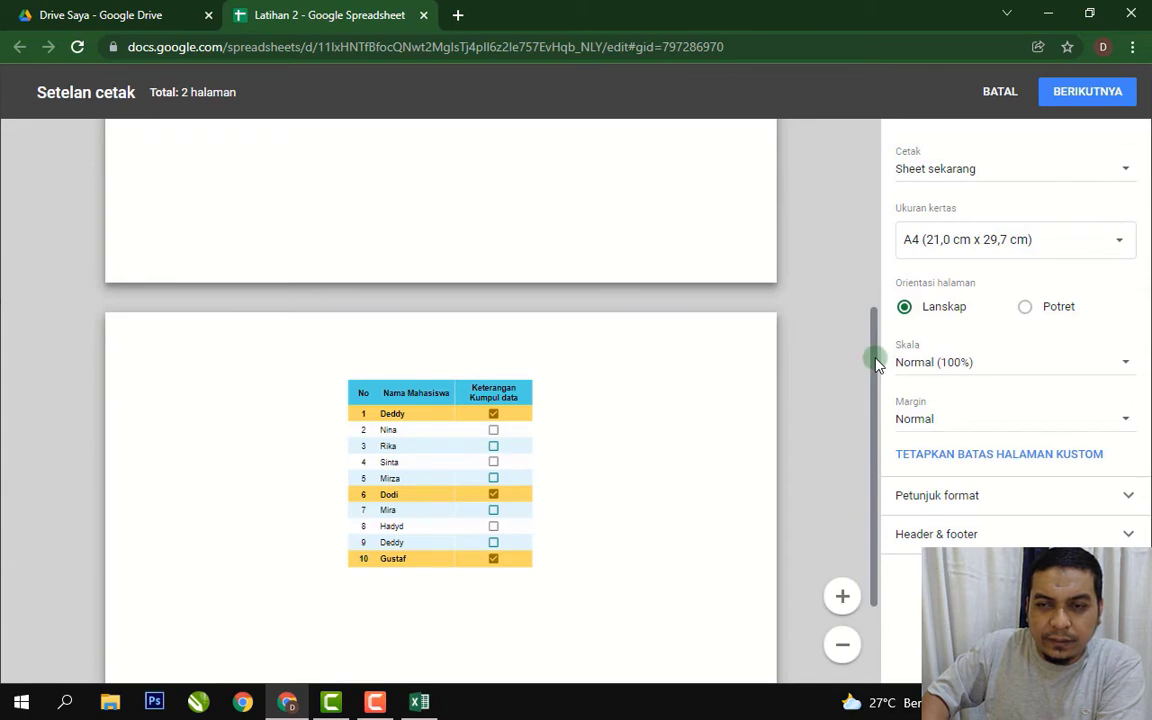
left_click_drag(876, 364, 897, 121)
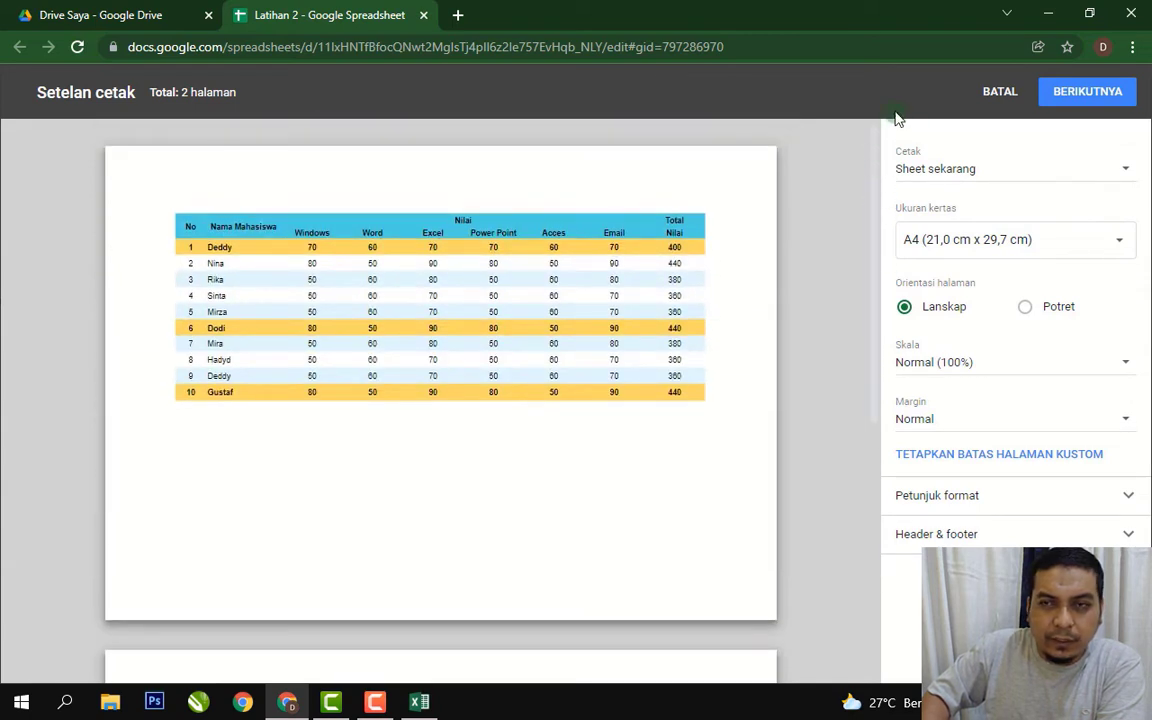
left_click(1017, 94)
left_click(424, 288)
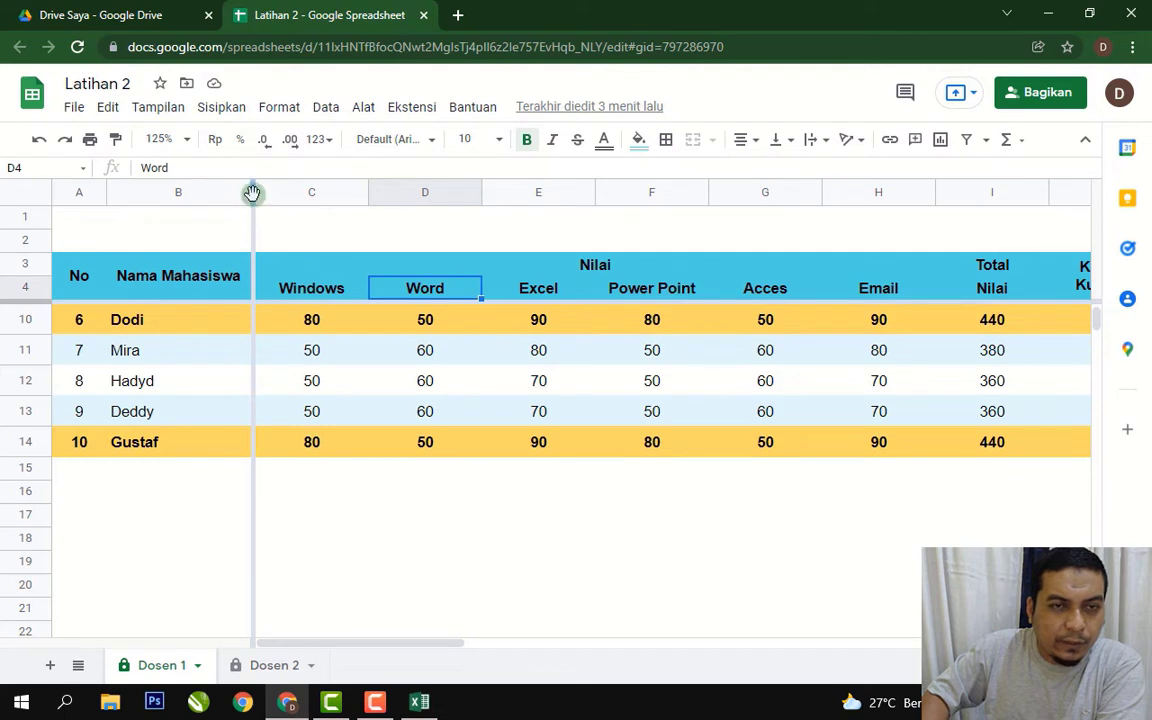
Unfreeze columns A–B and the header rows, then reopen the print setup with Ctrl+P.
left_click_drag(252, 192, 42, 218)
left_click_drag(25, 316, 26, 305)
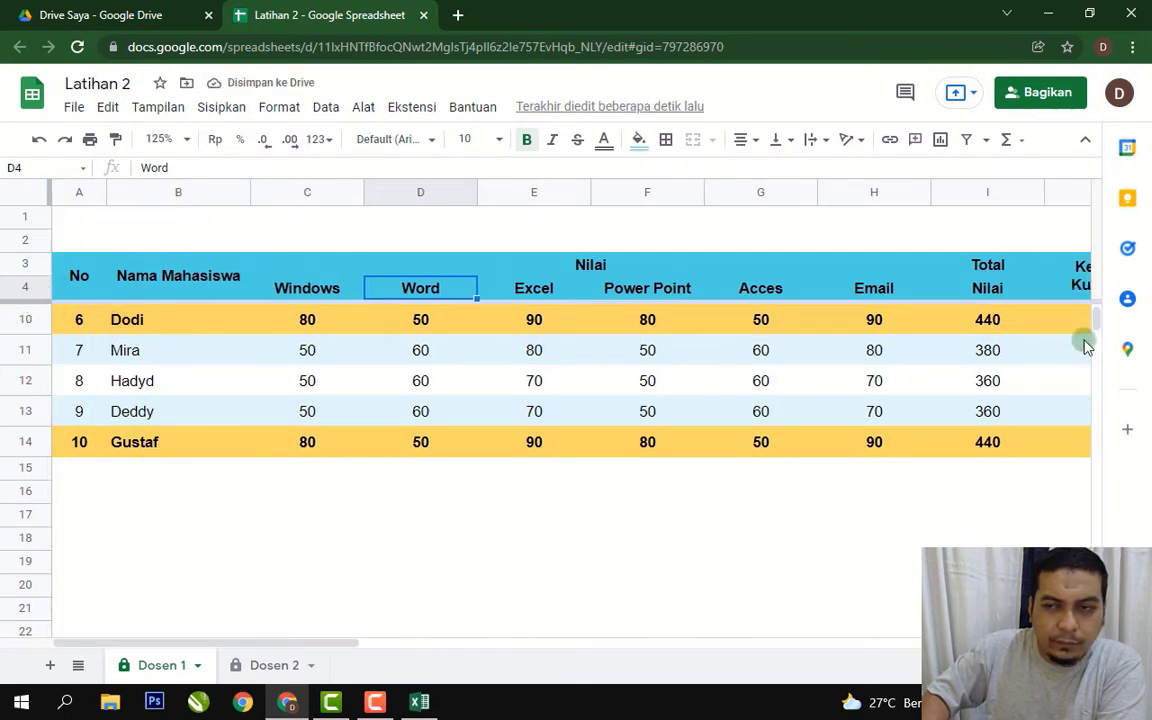
scroll(1097, 322, "up", 2)
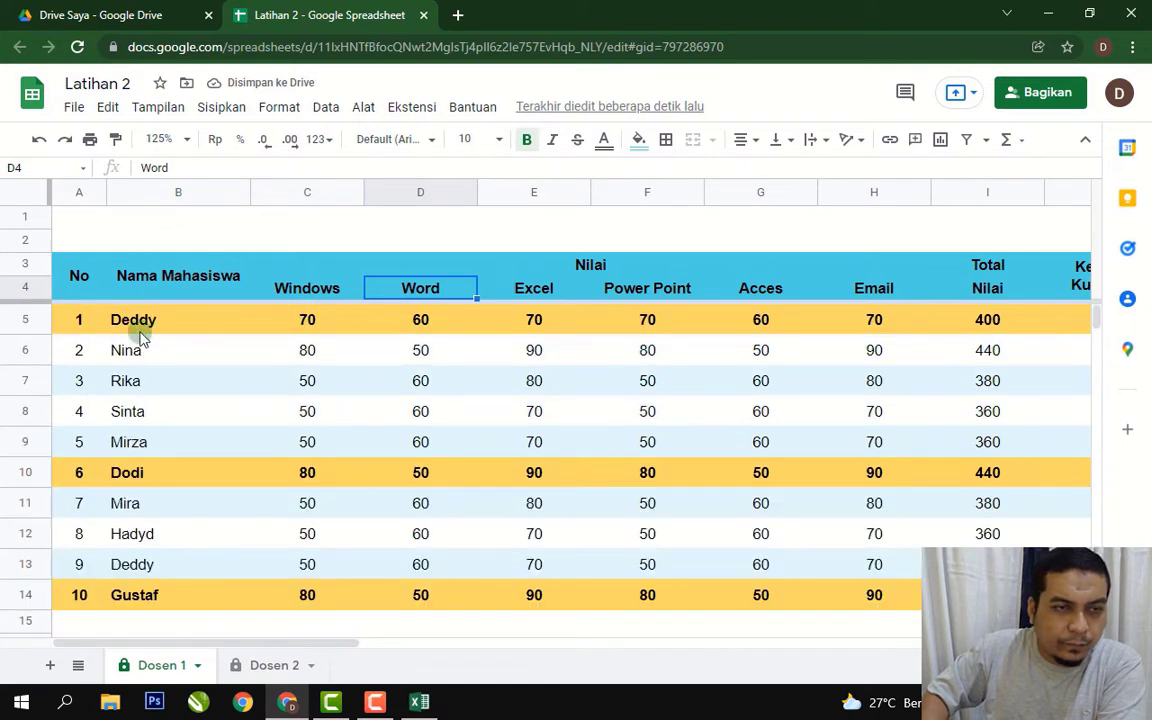
left_click_drag(47, 300, 68, 203)
left_click(583, 376)
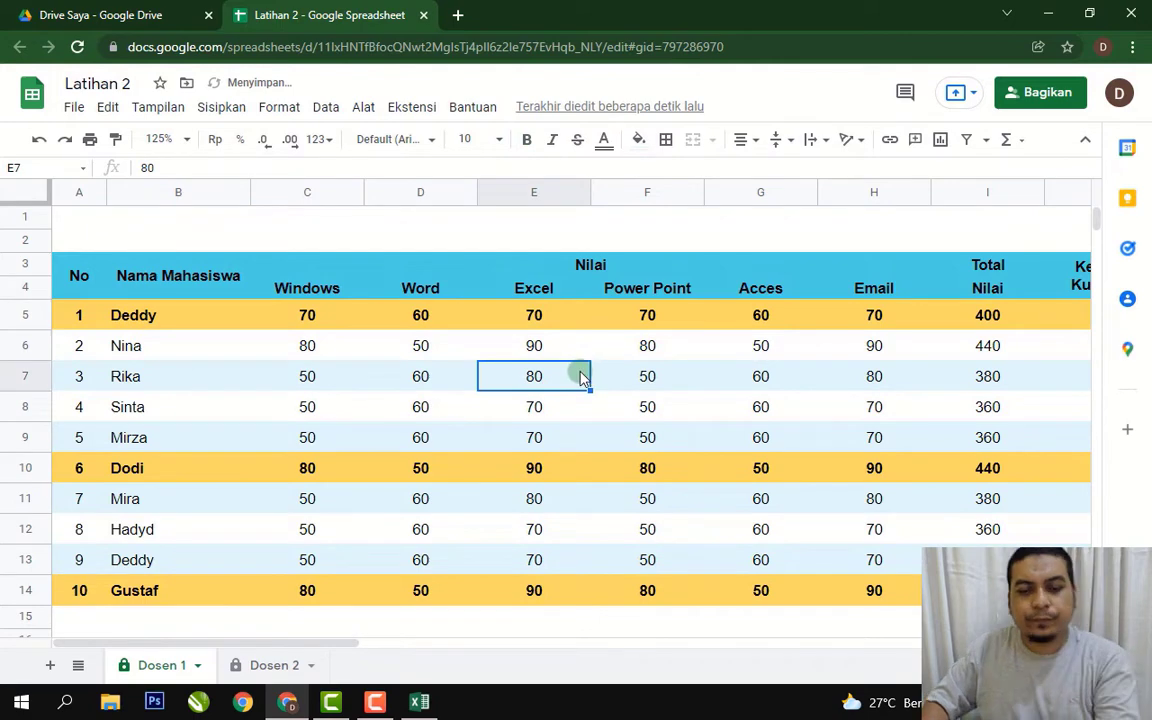
key("ctrl+p")
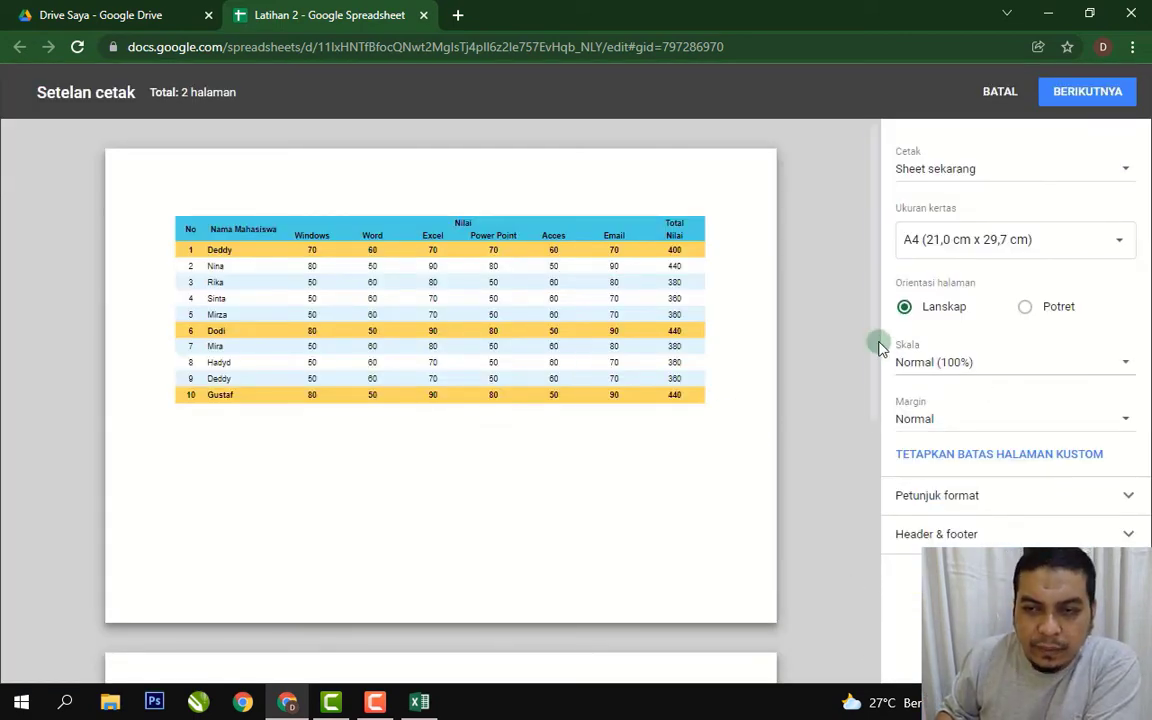
left_click_drag(874, 337, 860, 533)
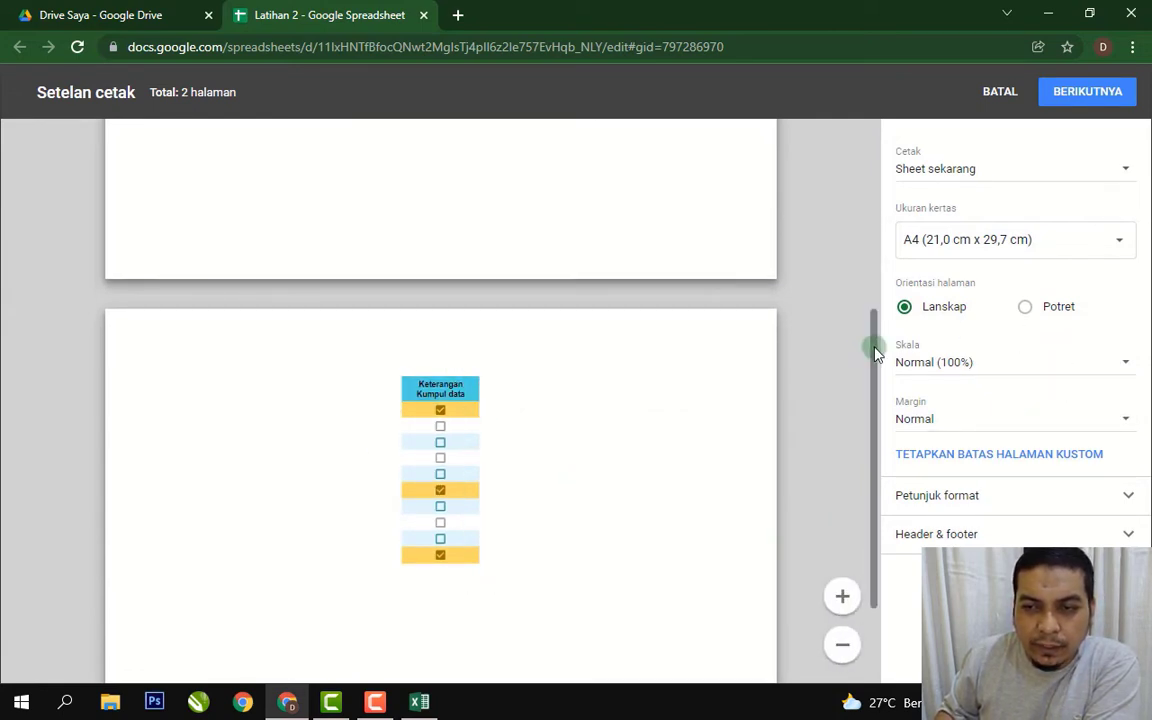
left_click_drag(875, 352, 874, 160)
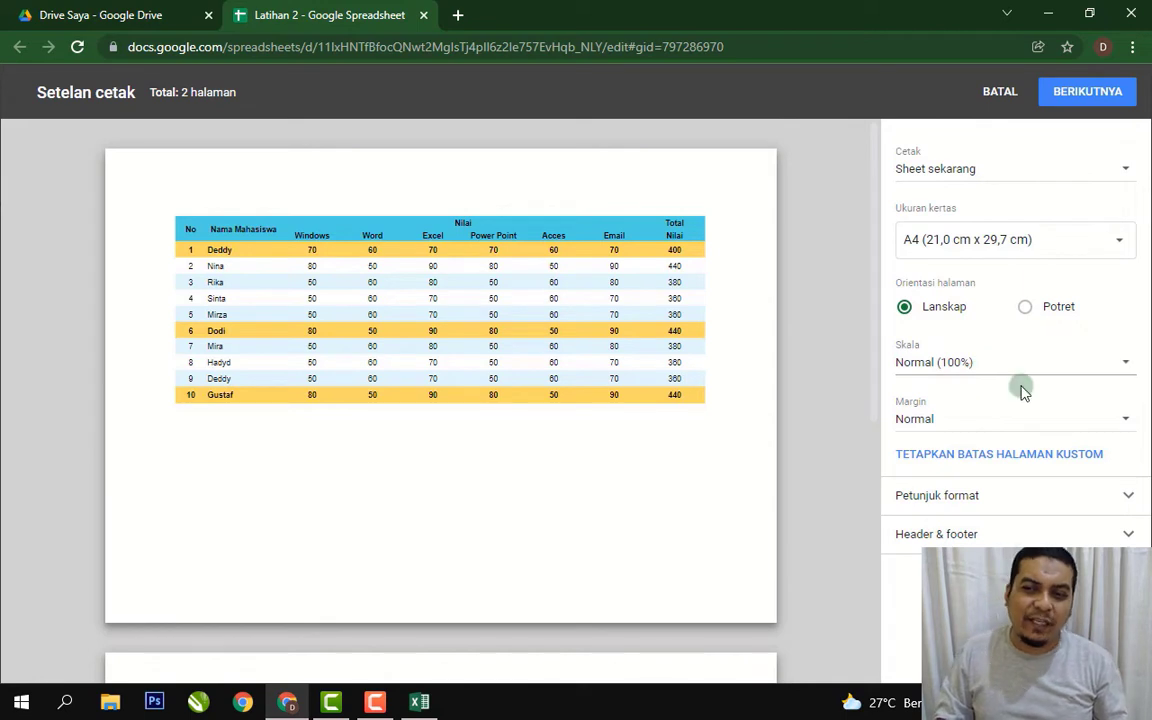
Set the print scale to fit to width and keep the page in landscape orientation.
left_click(1123, 368)
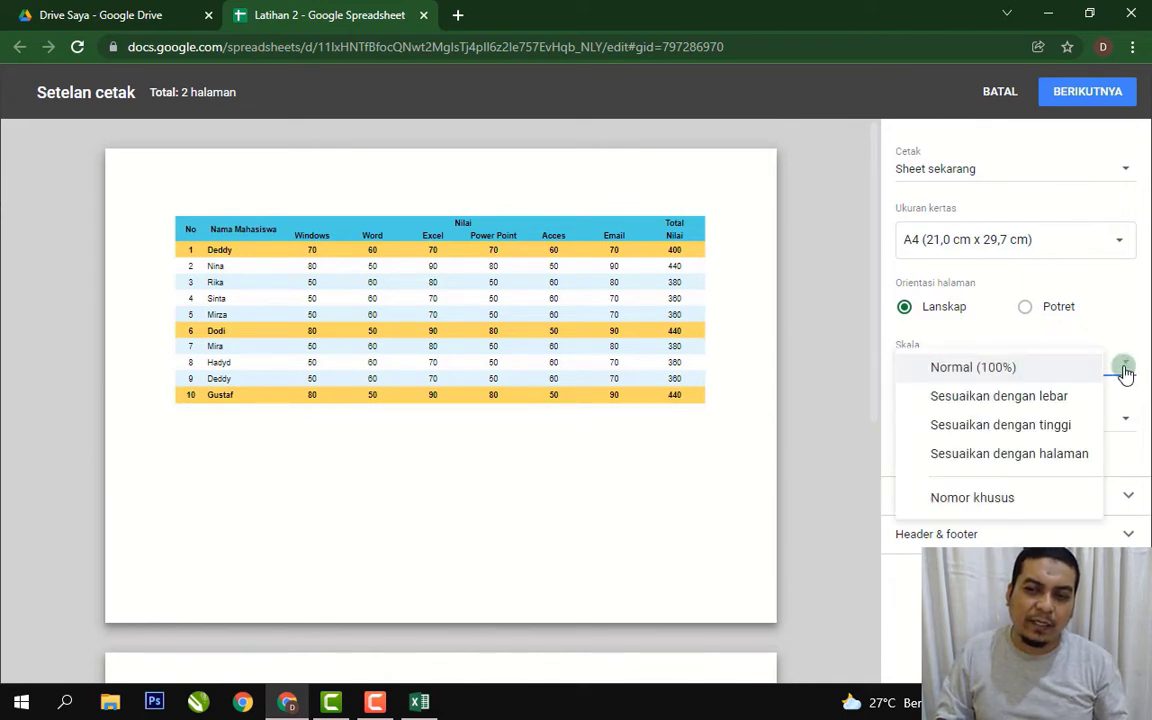
left_click(1055, 396)
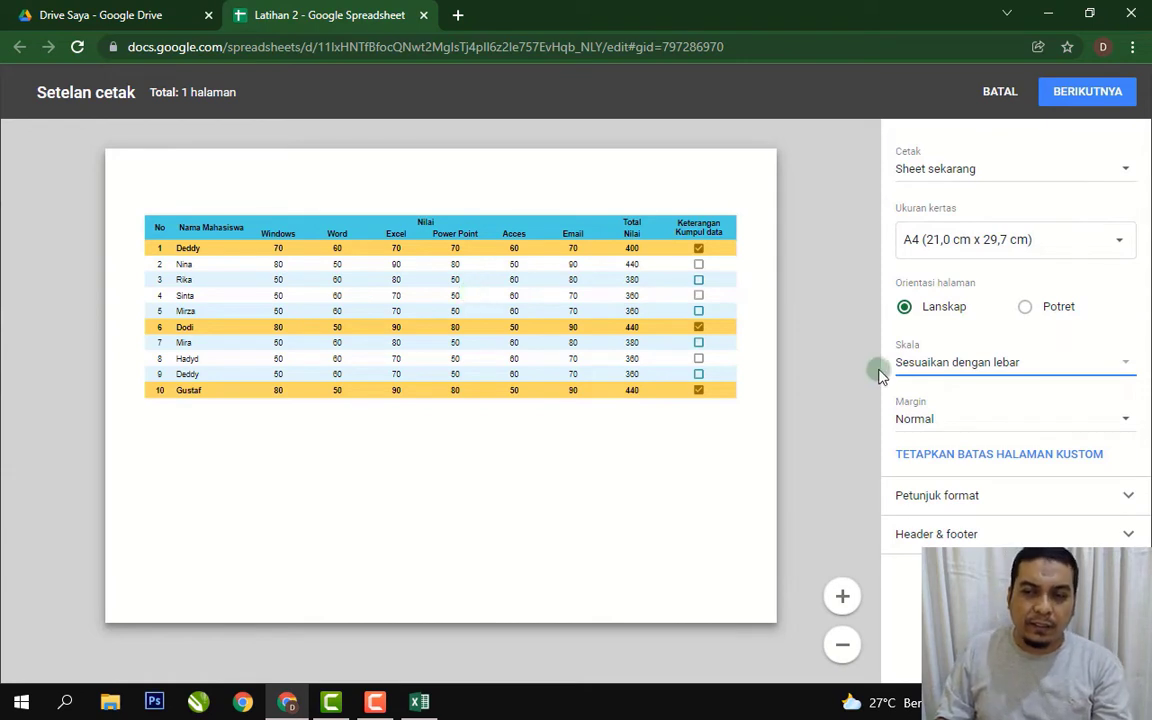
left_click(1125, 369)
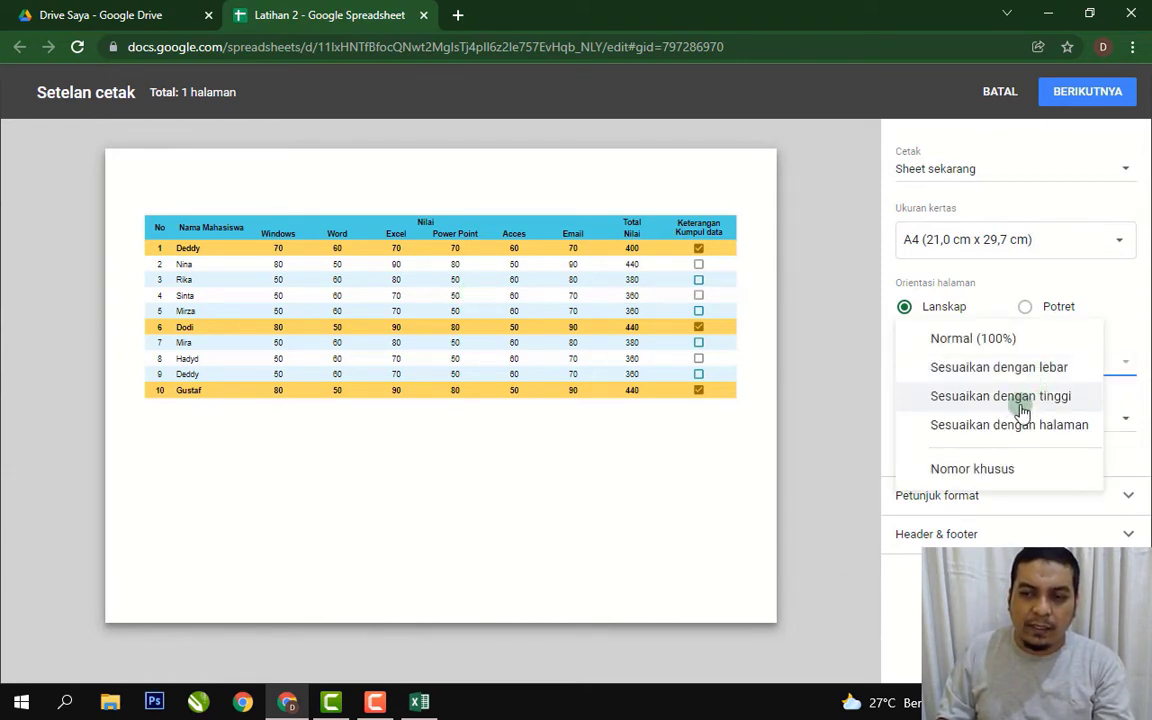
left_click(1126, 298)
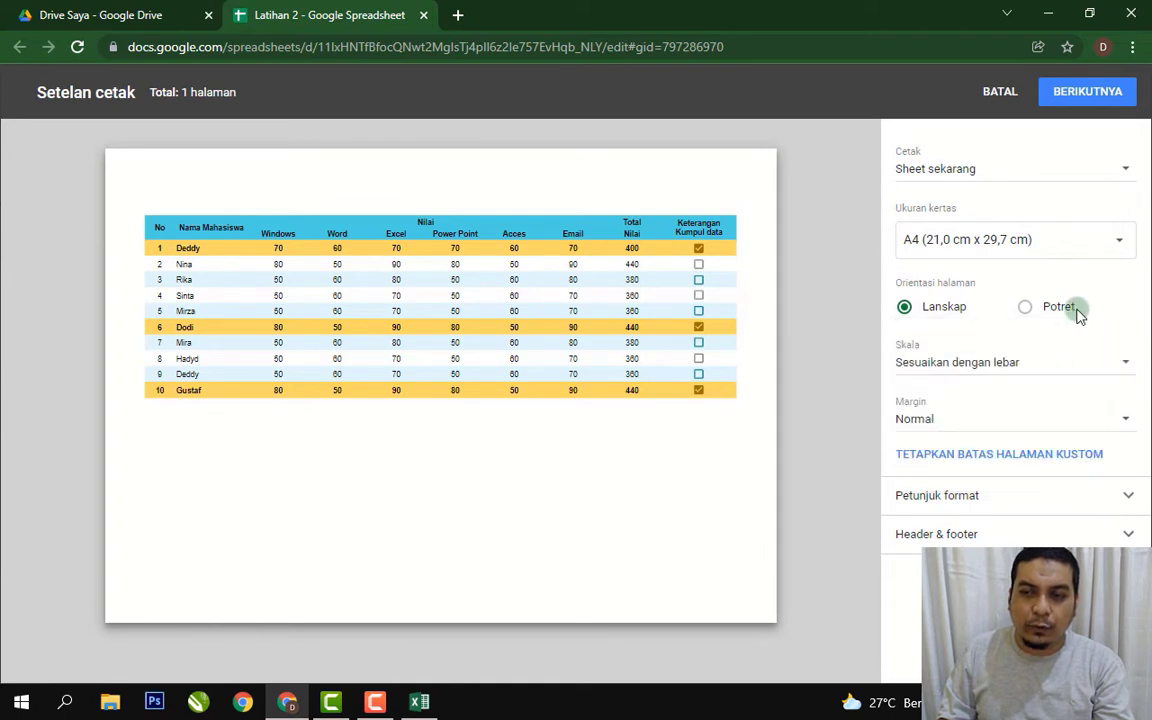
left_click(1026, 310)
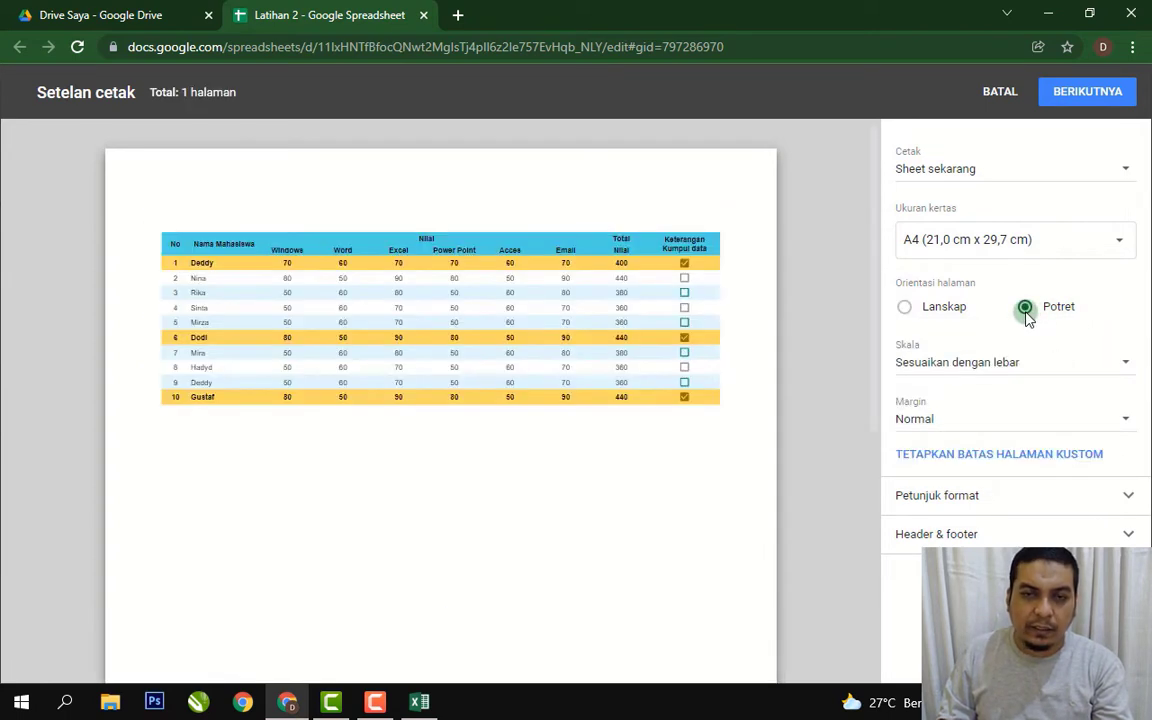
left_click_drag(874, 284, 869, 240)
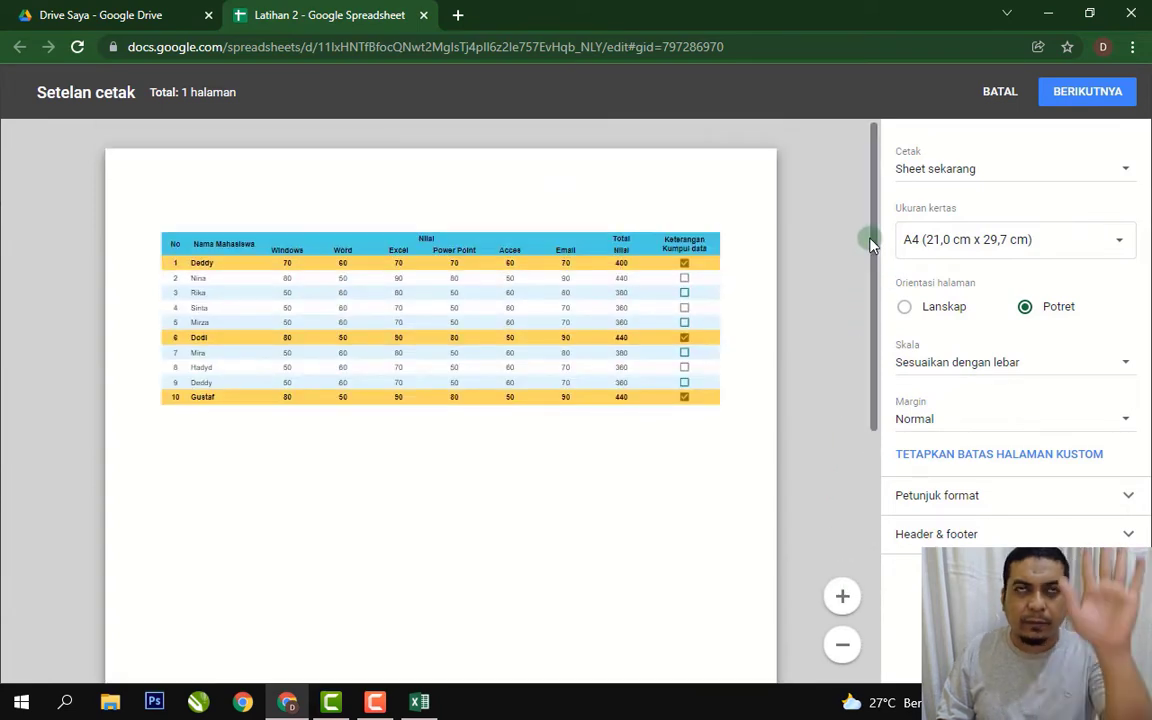
left_click(903, 308)
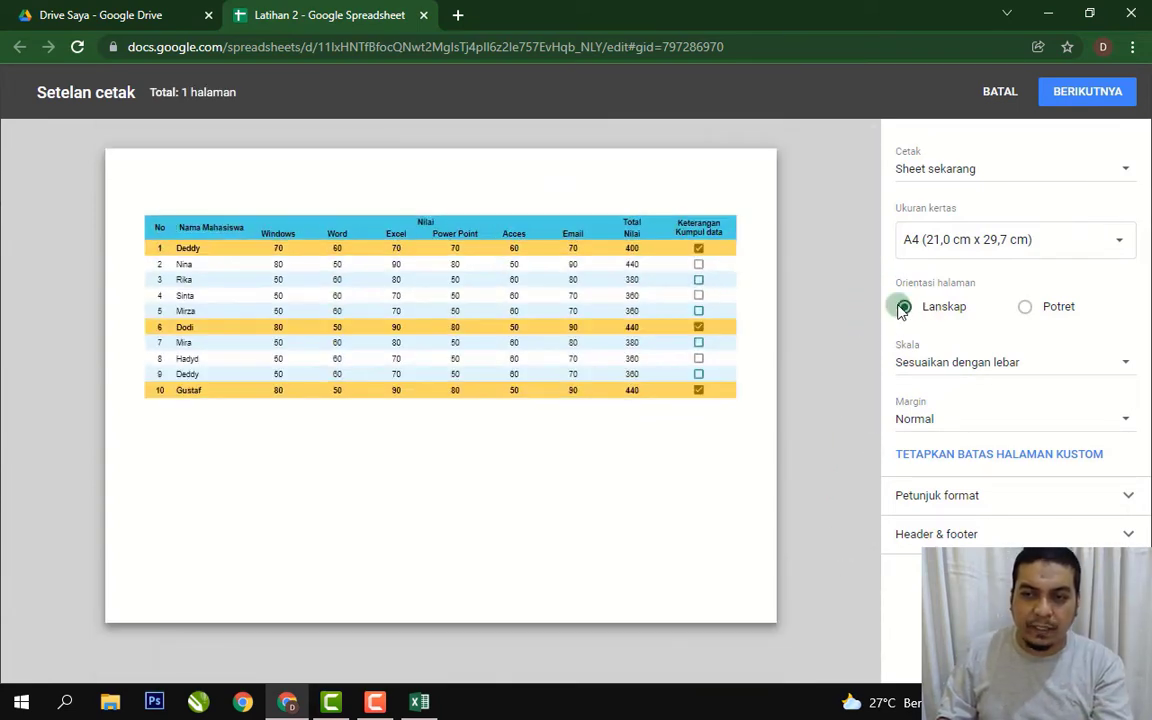
left_click(1126, 420)
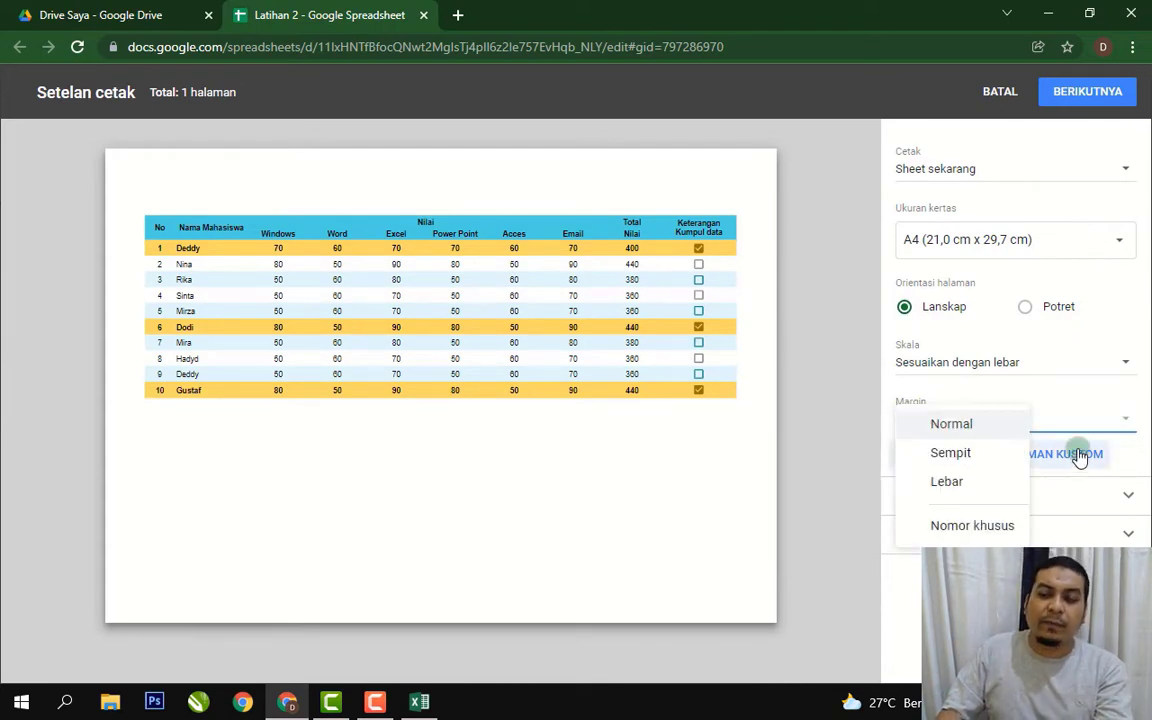
Try custom margins of 1,194 cm top, 1,035 cm left, 1,393 cm right, then cancel printing.
left_click(1000, 530)
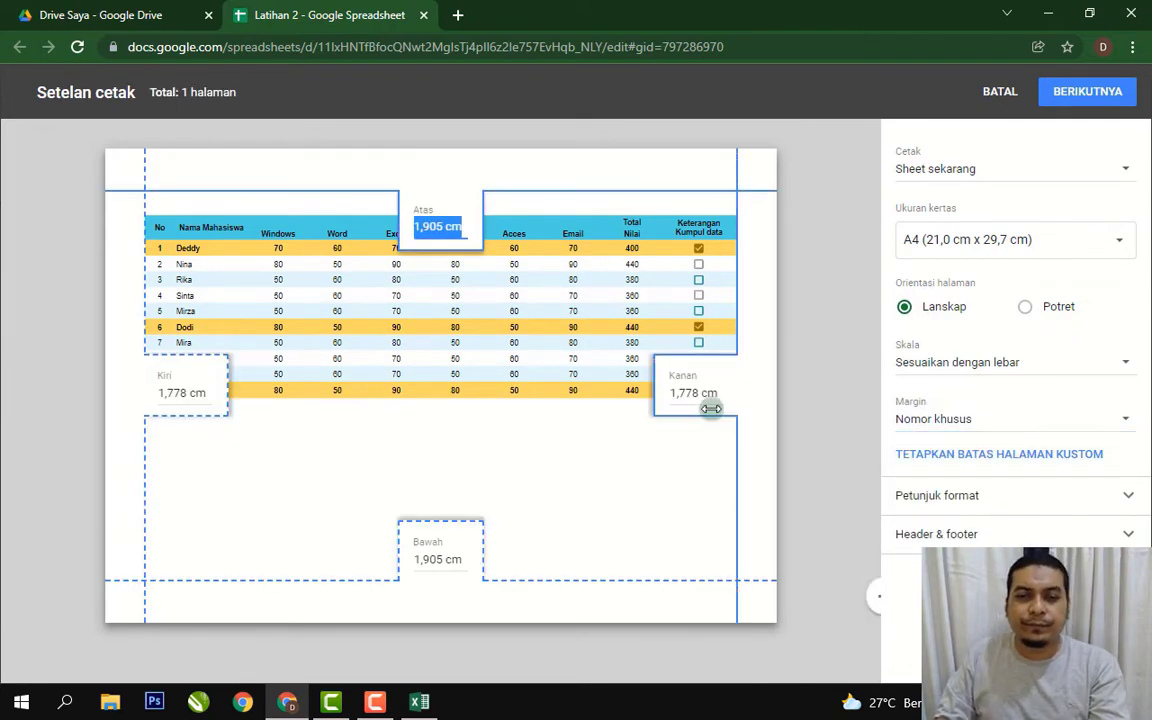
left_click(737, 173)
left_click_drag(737, 174, 746, 175)
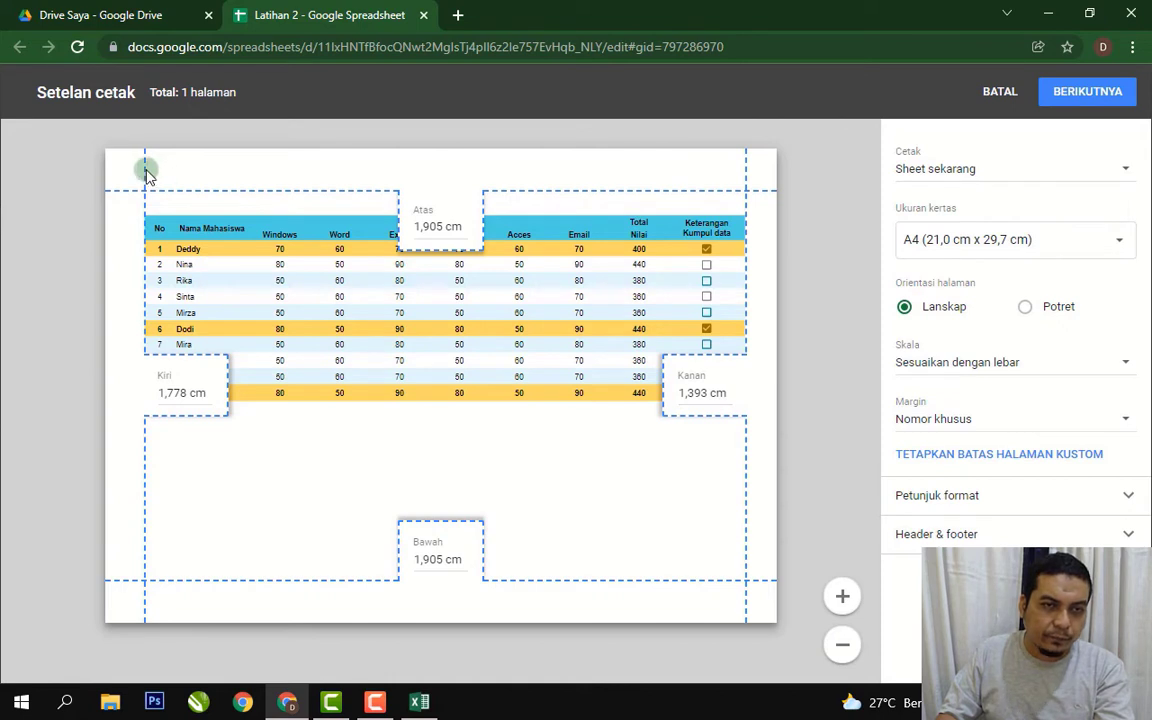
left_click_drag(145, 168, 128, 172)
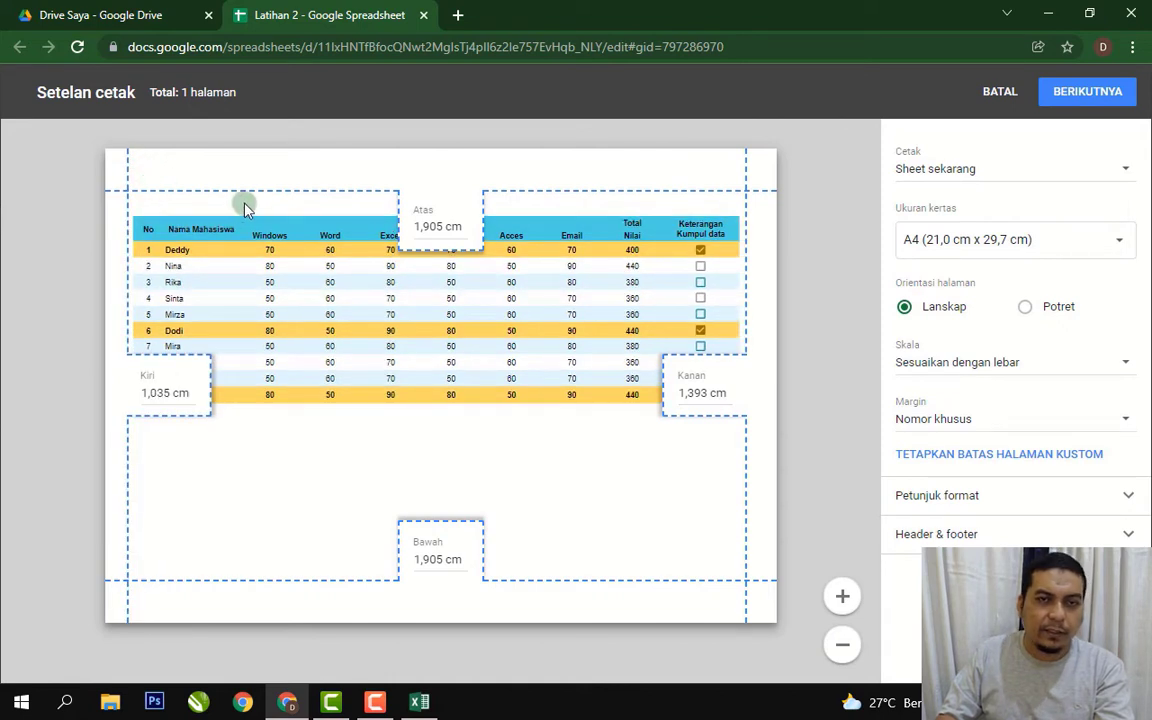
left_click_drag(244, 188, 246, 174)
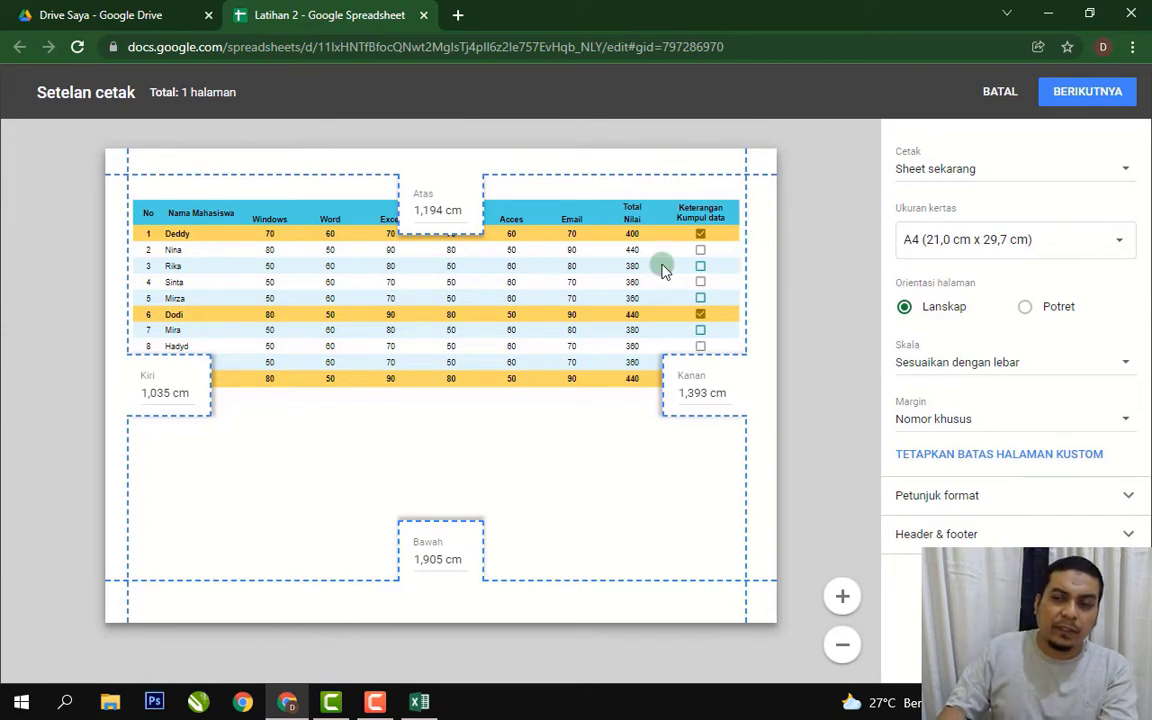
left_click(1000, 91)
Select columns D and E together and make them narrower.
left_click(765, 408)
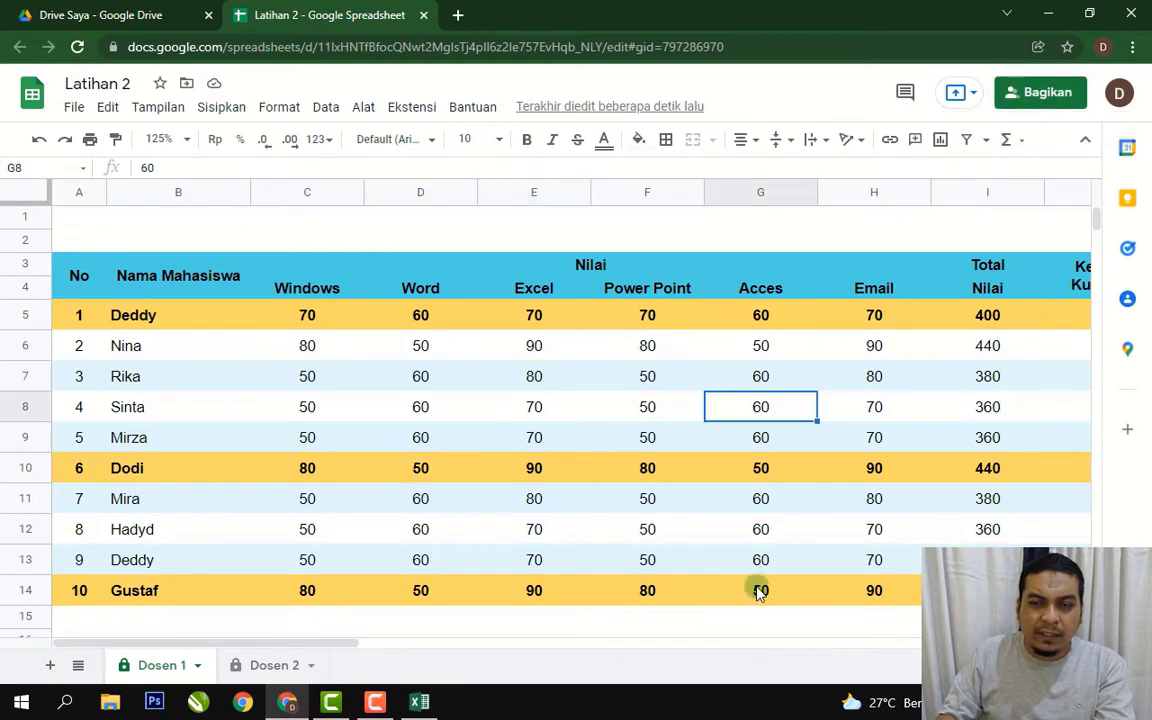
mouse_move(350, 645)
left_mouse_down()
mouse_move(603, 641)
mouse_move(337, 635)
left_mouse_up()
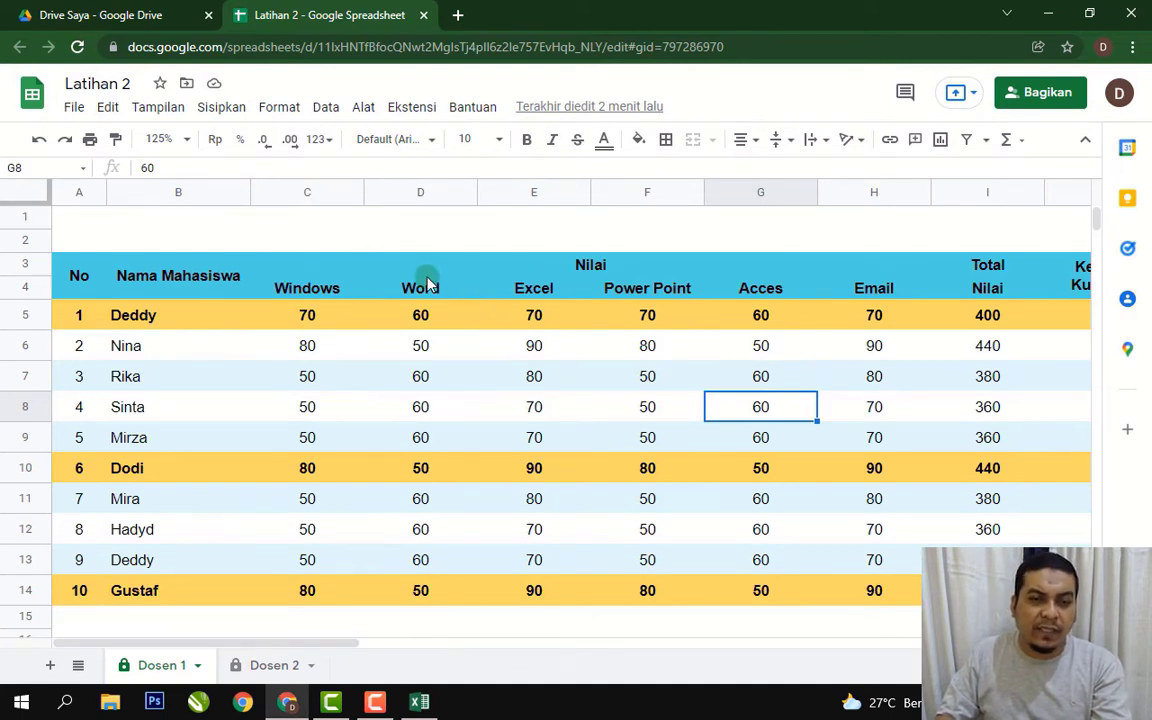
left_click(342, 288)
left_click(436, 292)
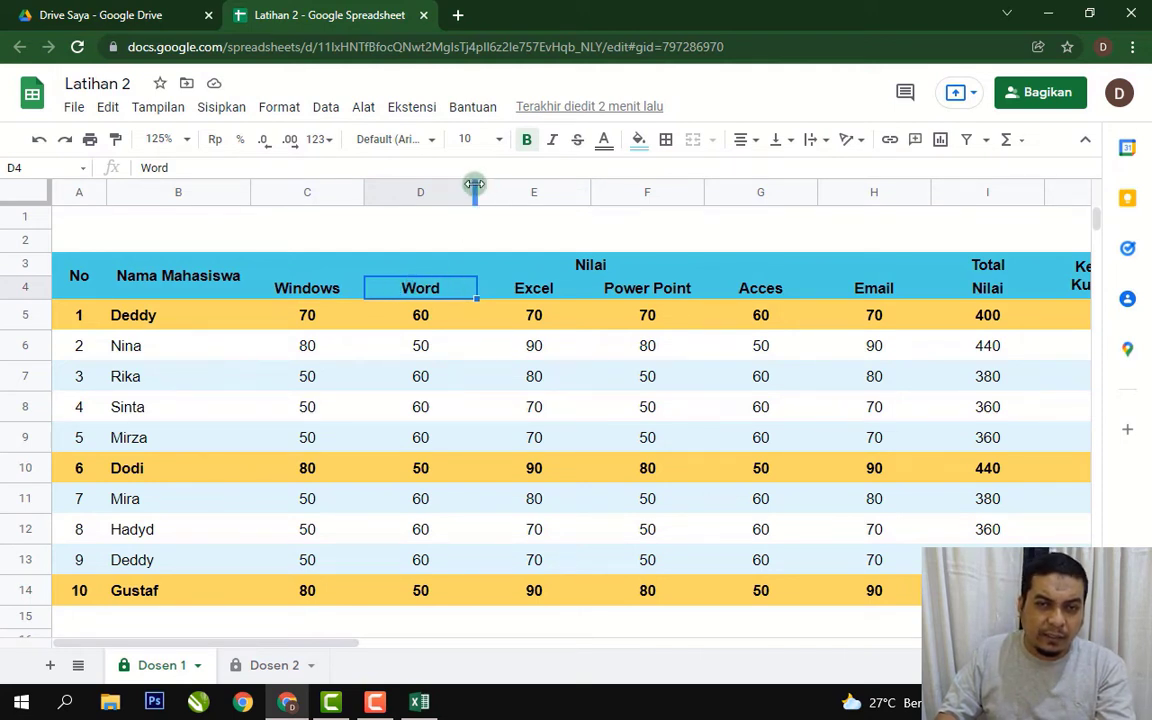
left_click(496, 374)
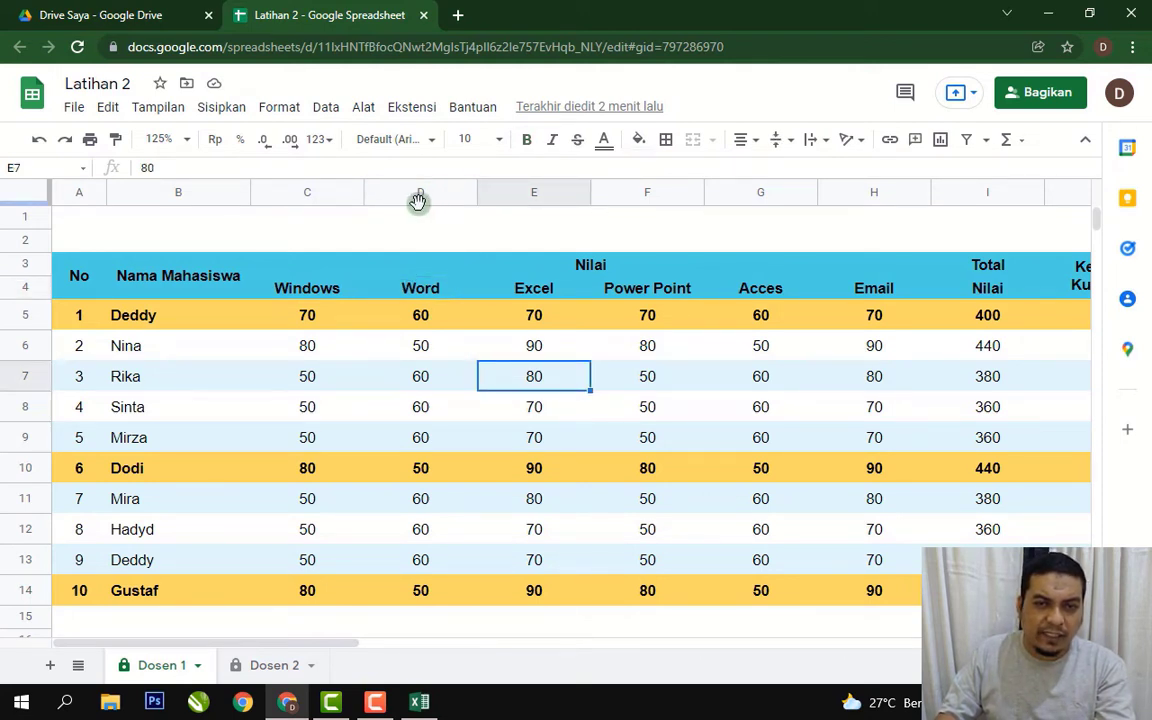
left_click(316, 289)
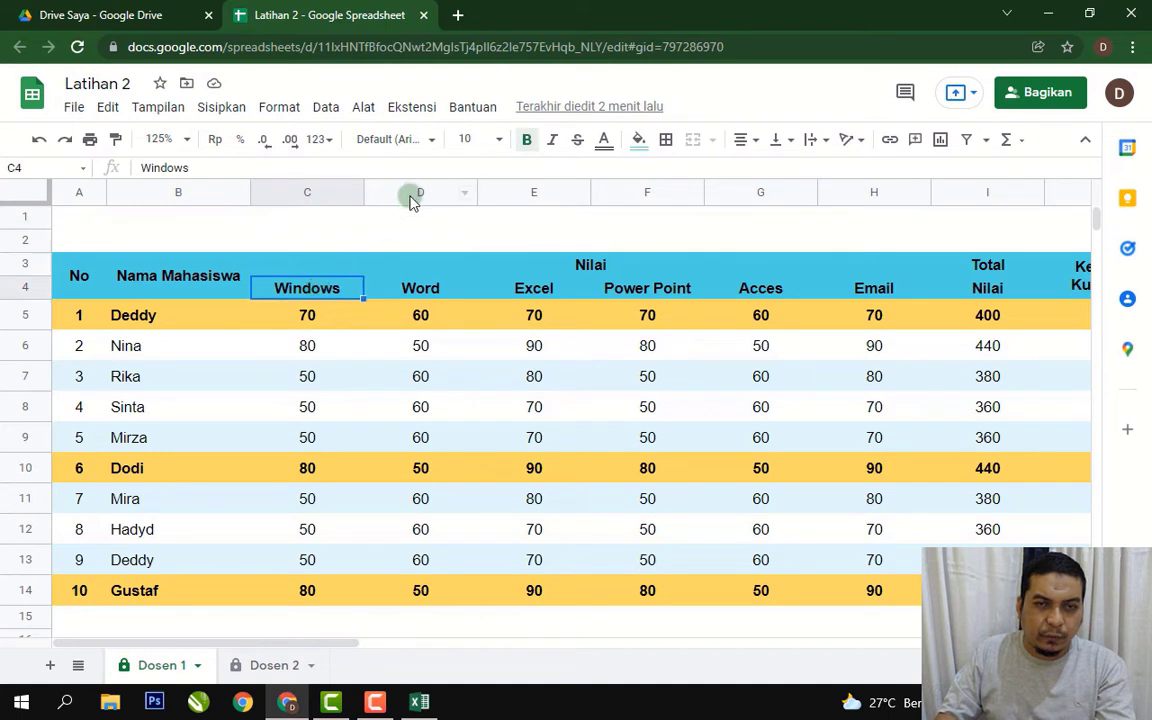
left_click_drag(411, 192, 445, 193)
left_click(697, 376)
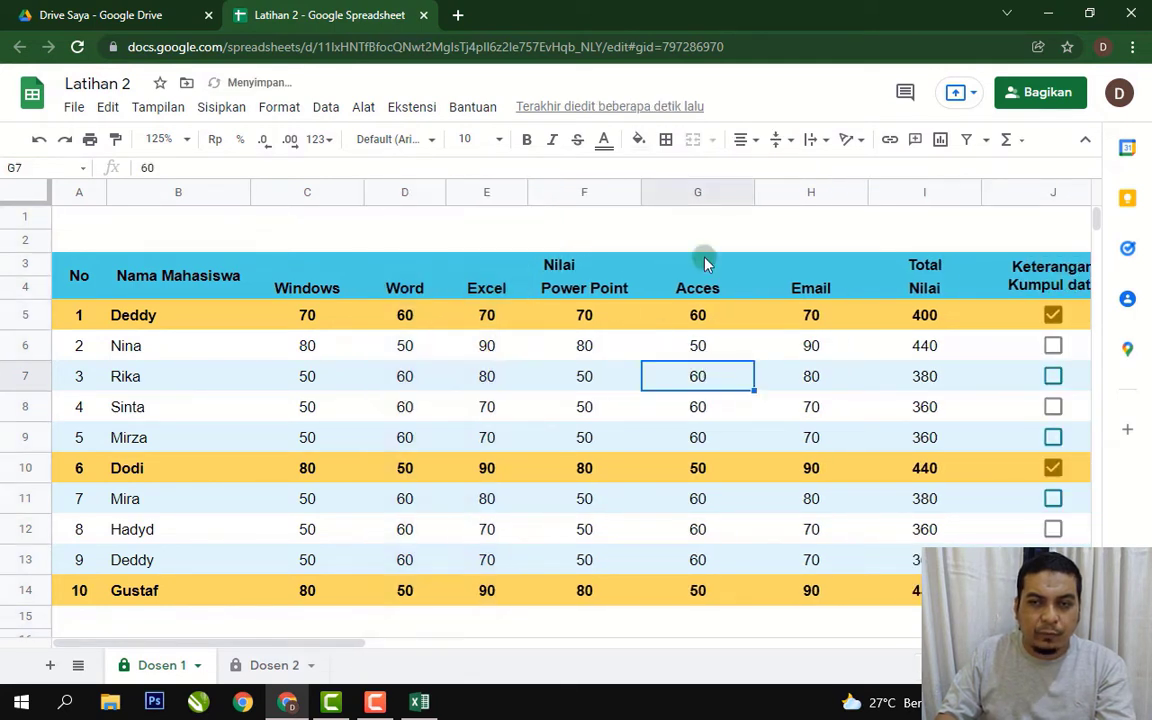
Narrow the Acces and Email columns G and H to compact the table.
left_click_drag(693, 199, 720, 206)
left_click(739, 404)
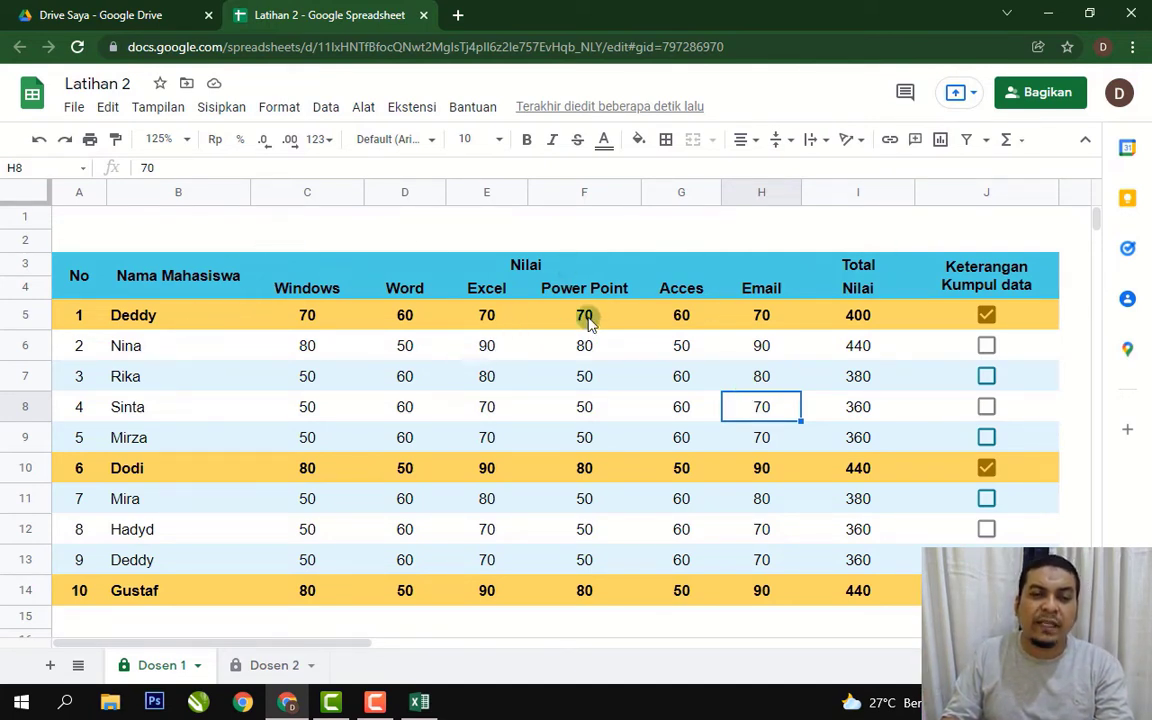
left_click(542, 352)
left_click(215, 328)
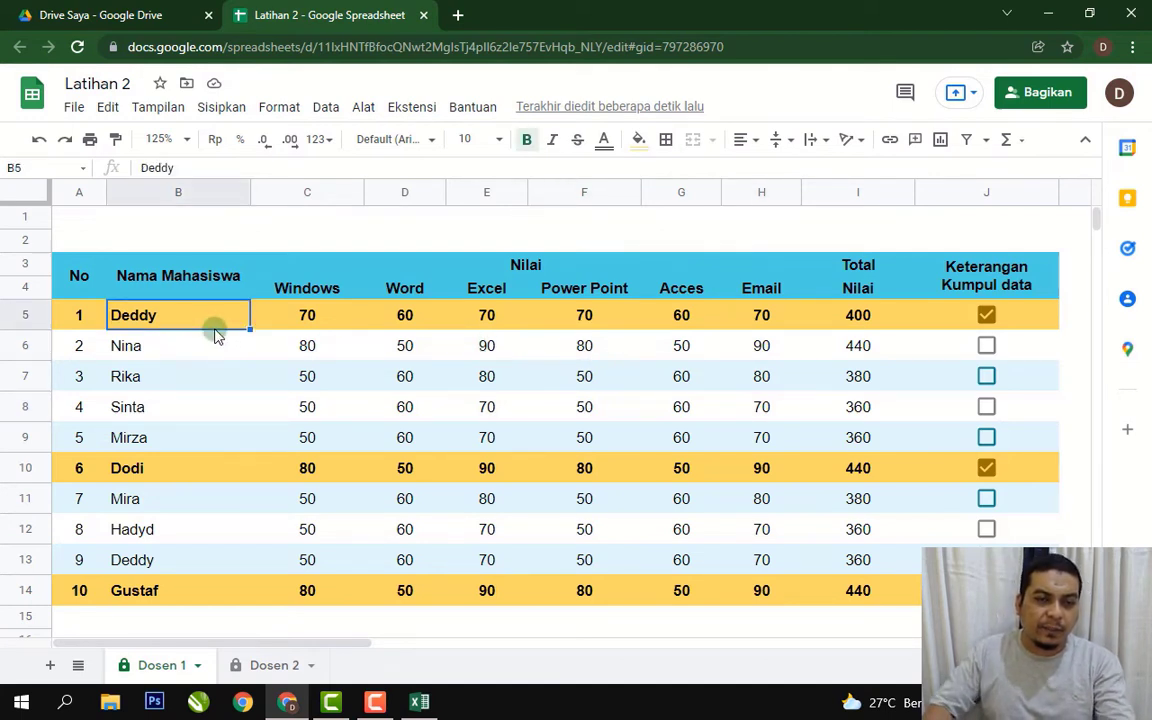
Append two more words to the first student's name in B5, making it a three-word full name.
double_click(215, 335)
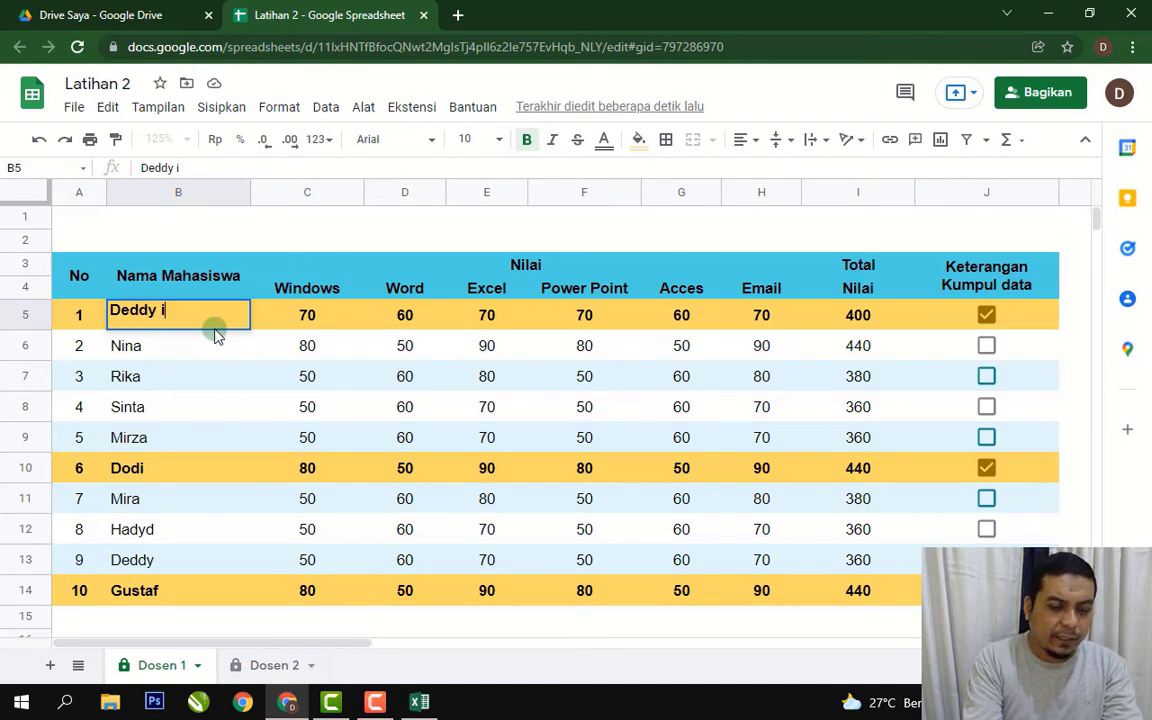
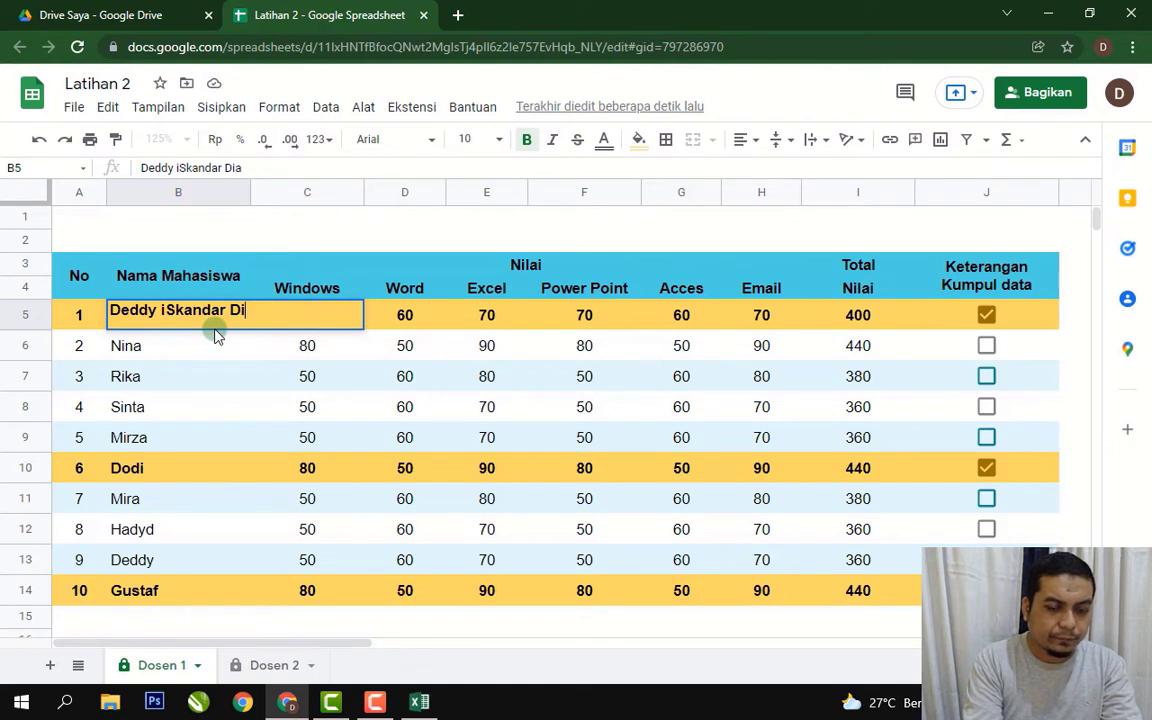
key("Return")
key("Up")
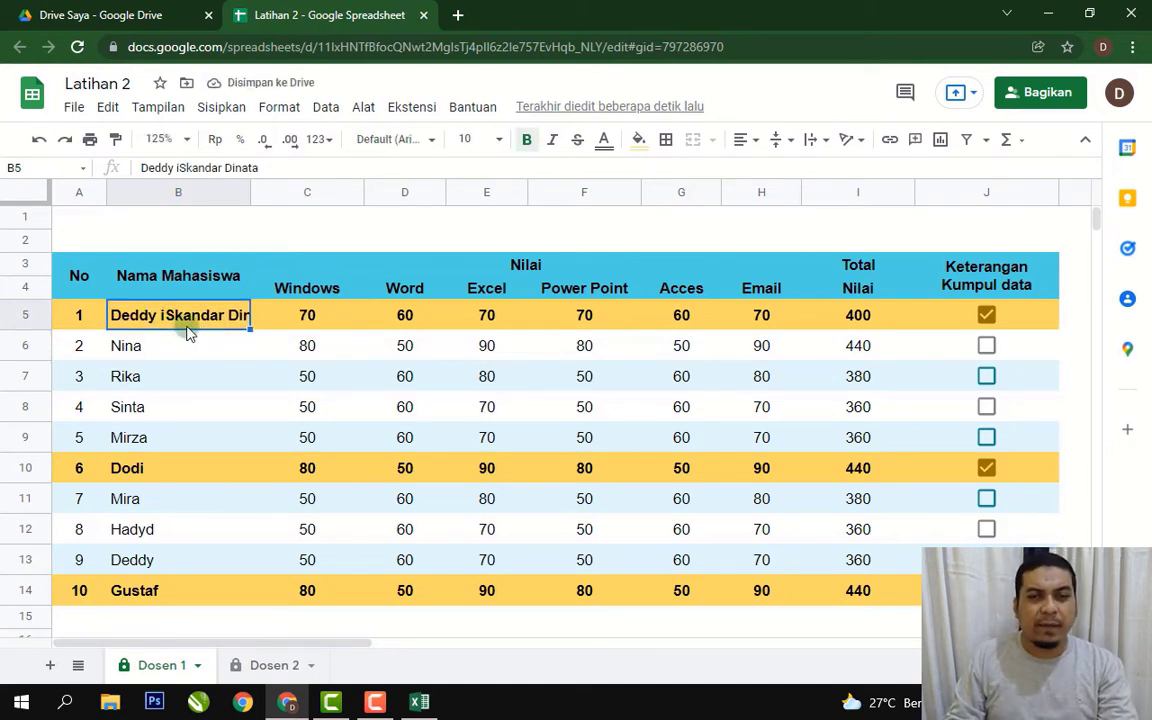
Set B5's text wrapping to Wrap and auto-fit row 5's height to show the name.
left_click(785, 141)
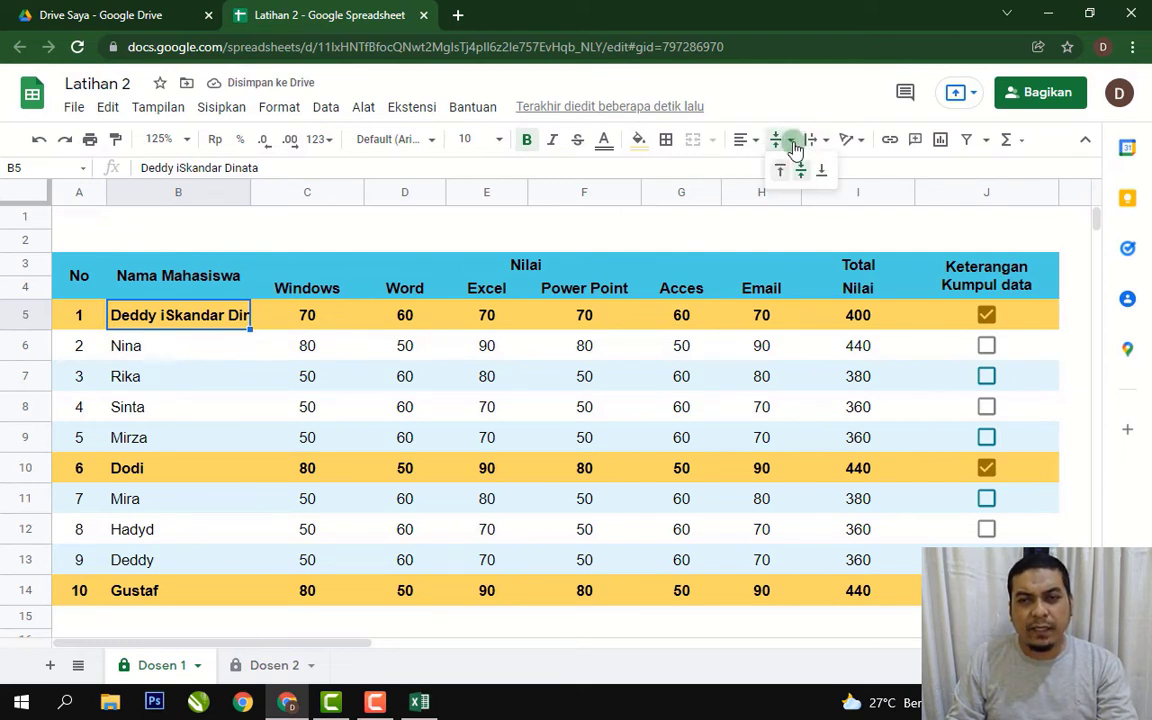
left_click(812, 140)
left_click(838, 168)
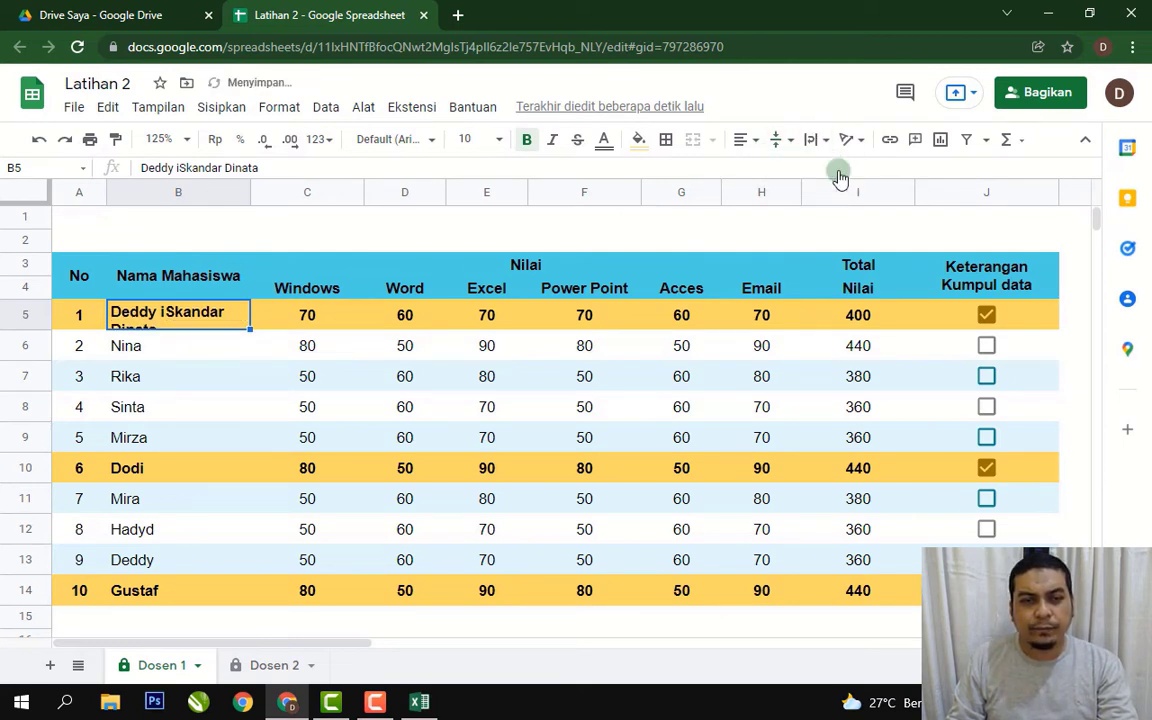
double_click(29, 326)
left_click(199, 384)
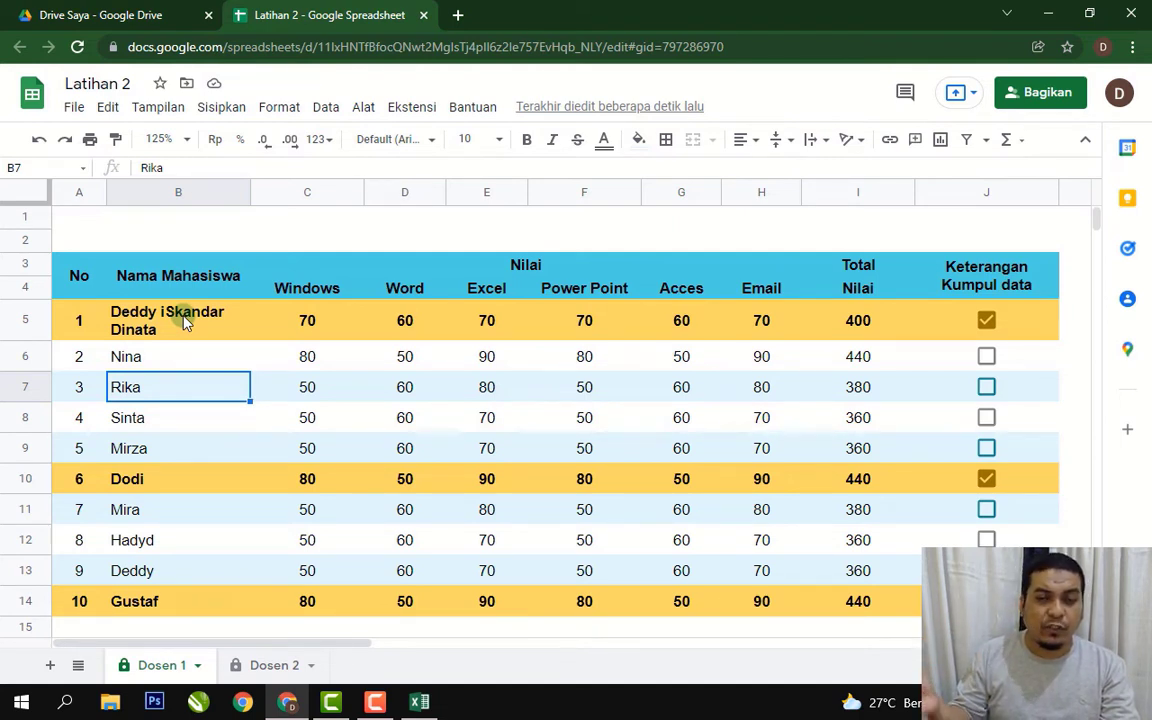
Check row 5's height without changing it, then undo the wrapping and name edits.
right_click(31, 317)
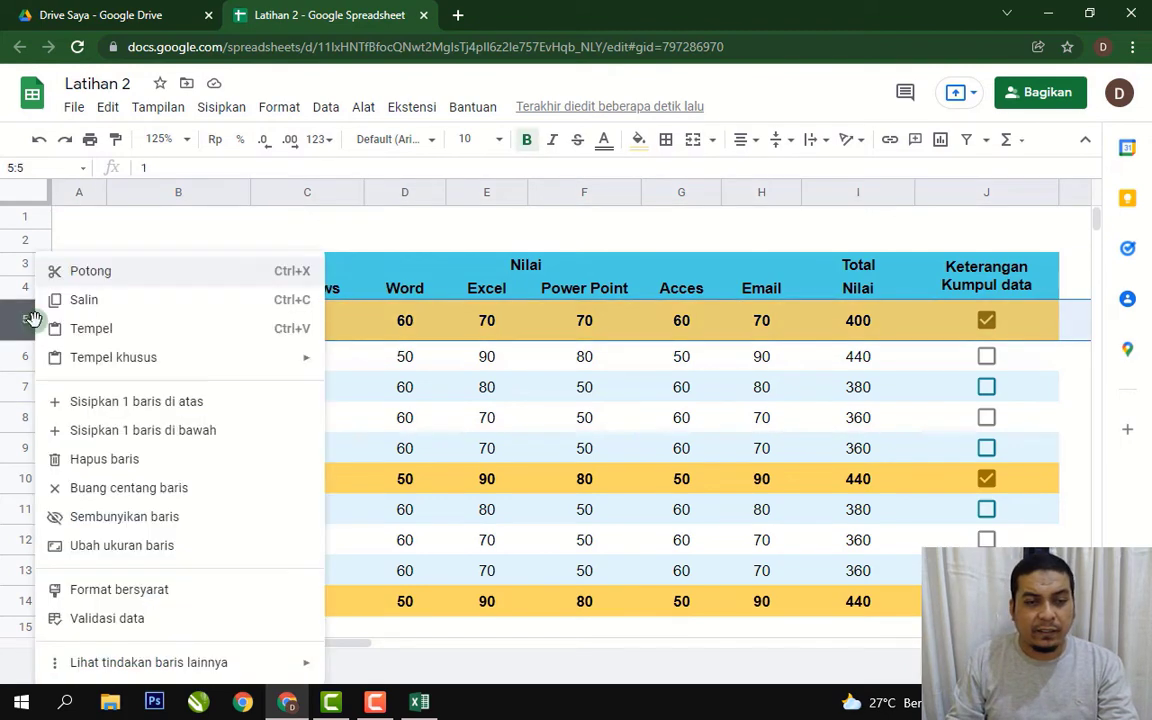
left_click(154, 545)
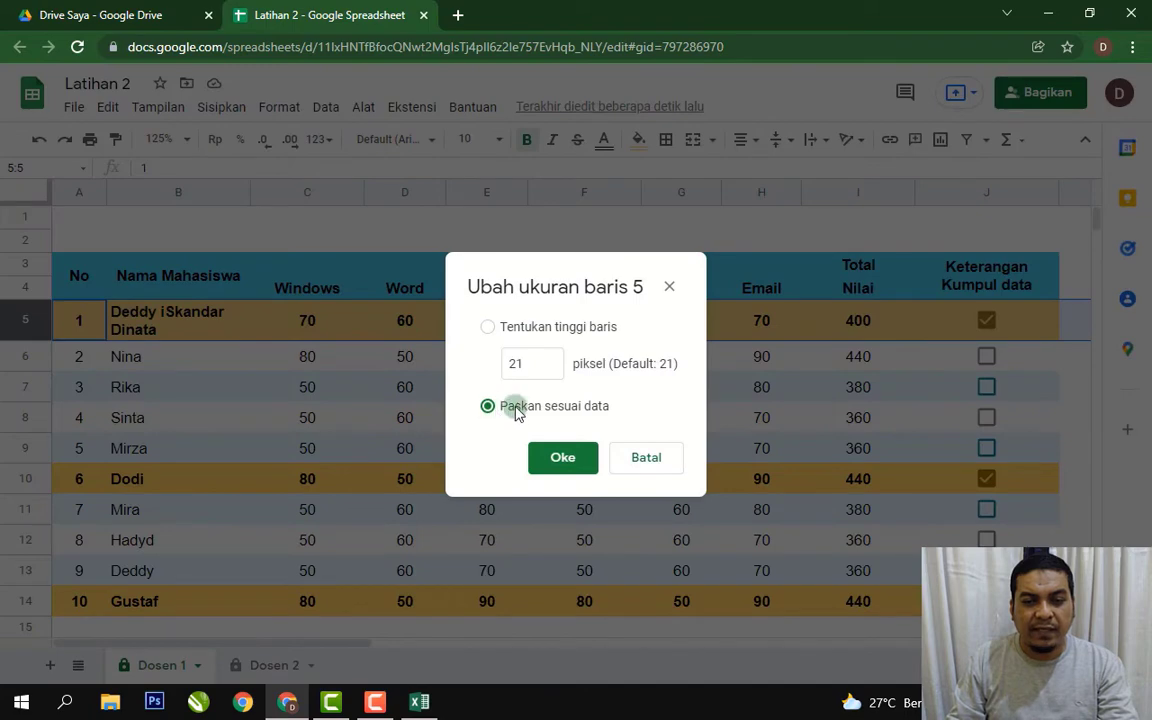
left_click(641, 465)
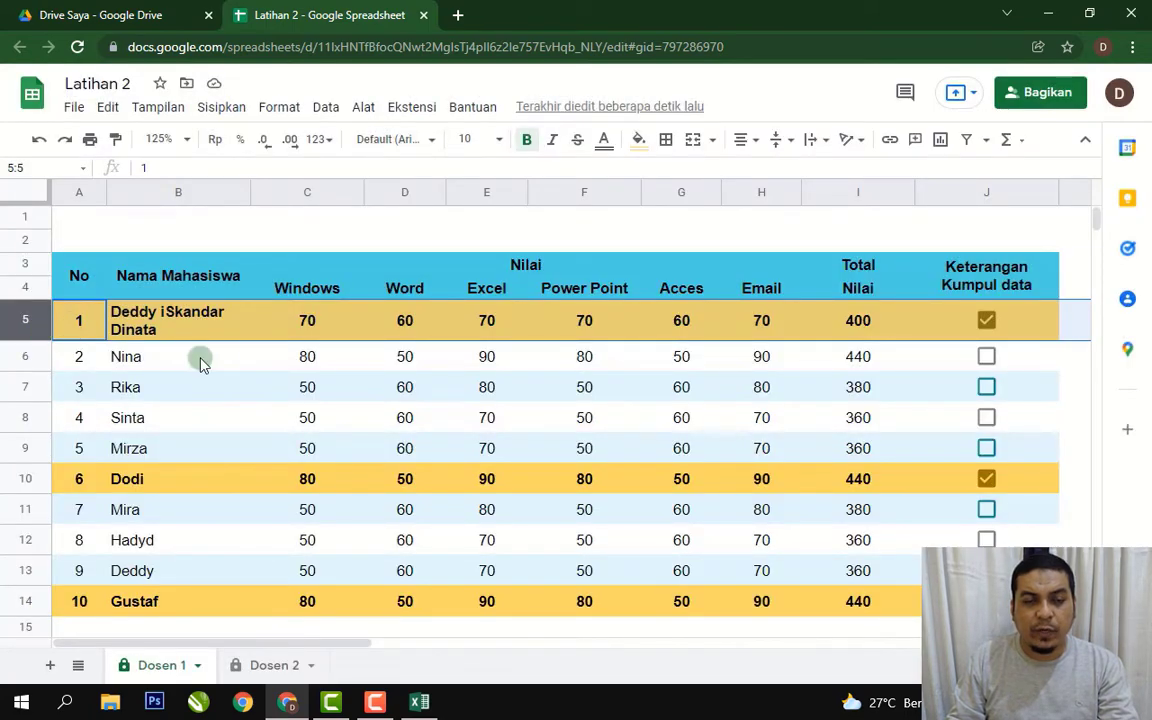
key("ctrl+z")
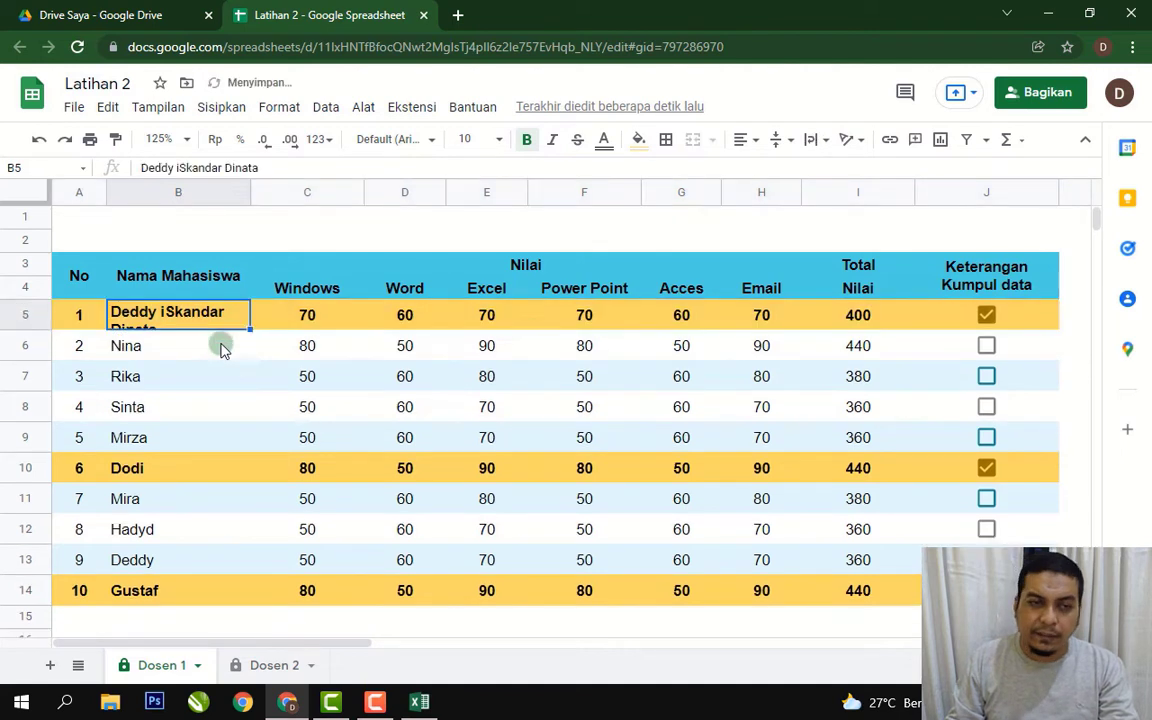
key("ctrl+z")
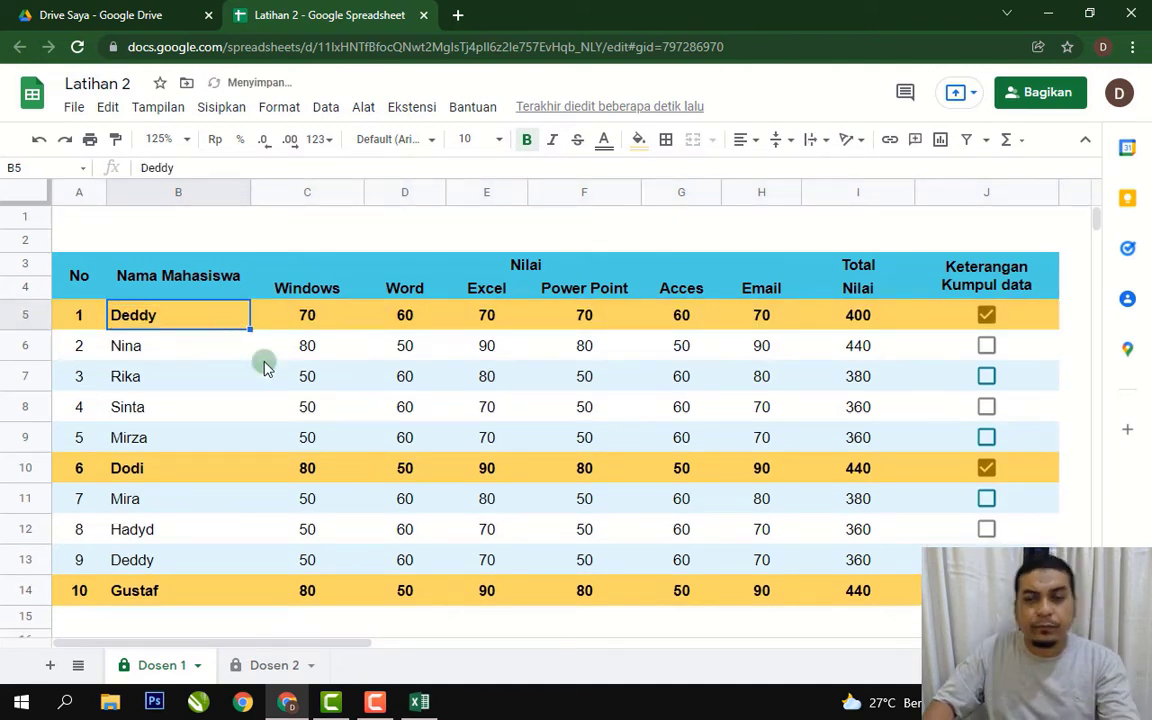
left_click(588, 404)
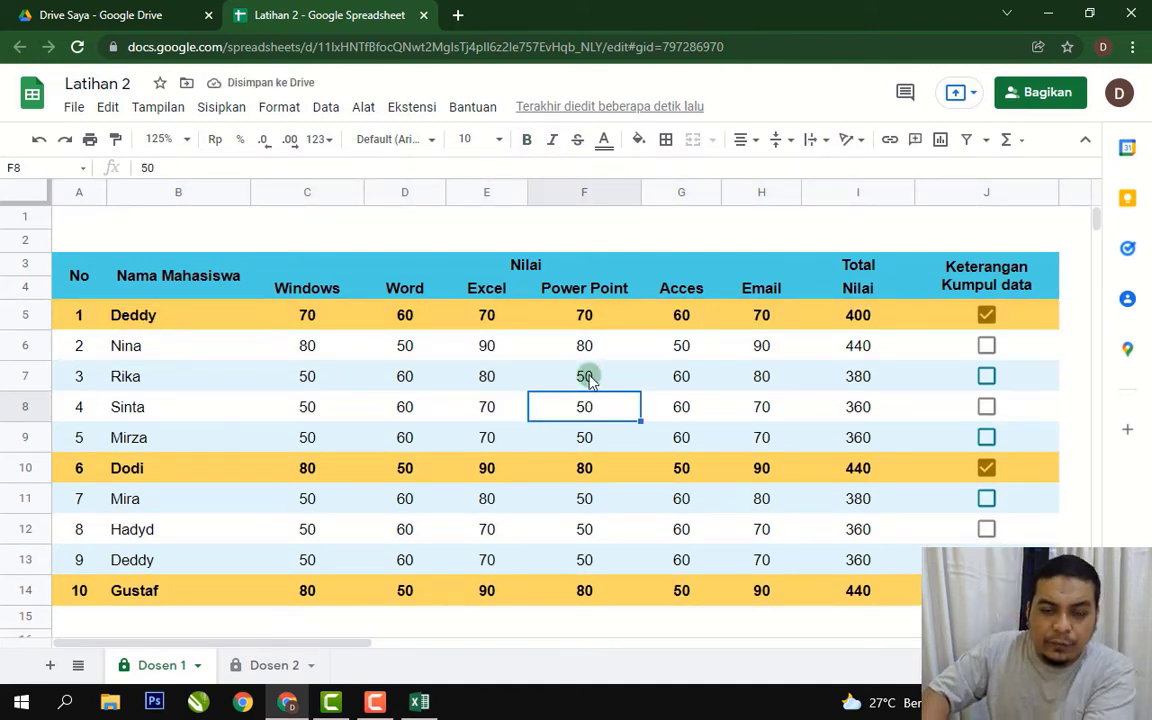
key("ctrl+p")
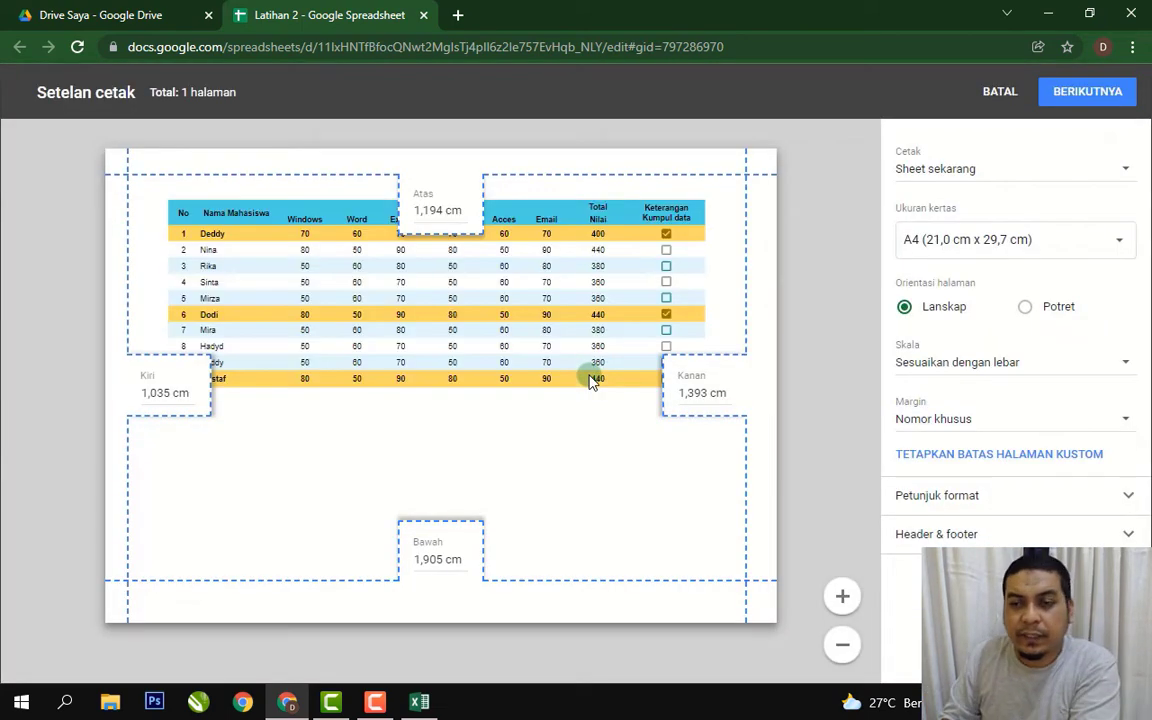
left_click(1122, 424)
left_click(1131, 292)
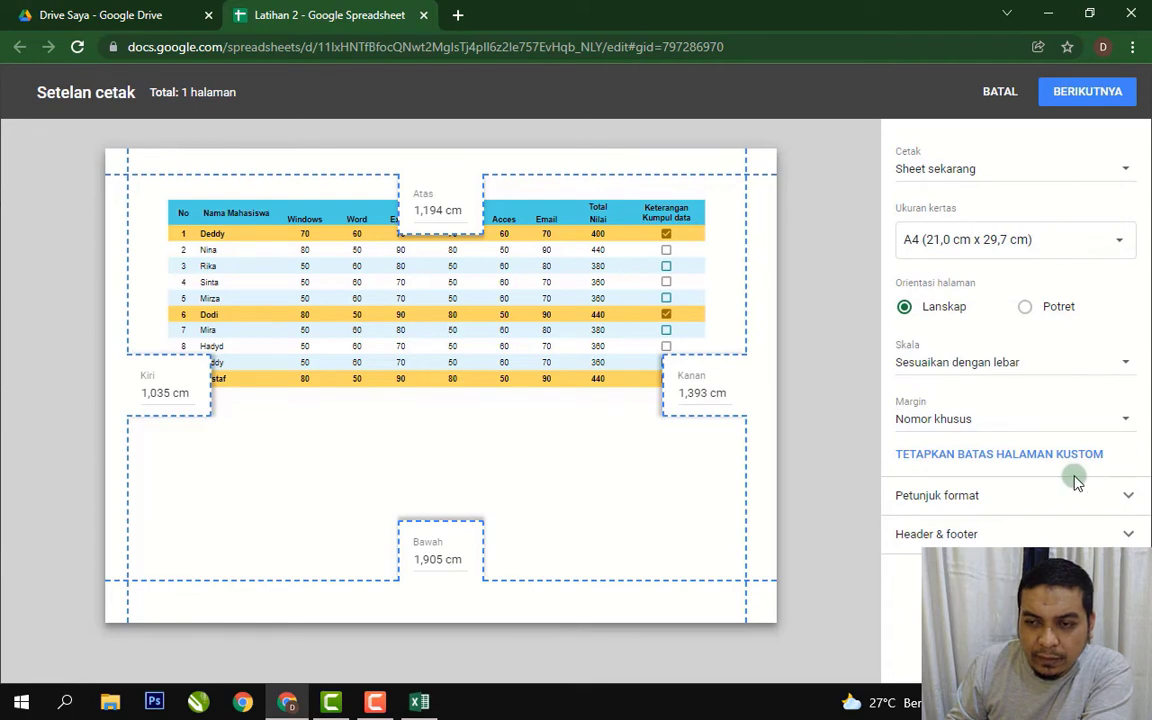
left_click(992, 458)
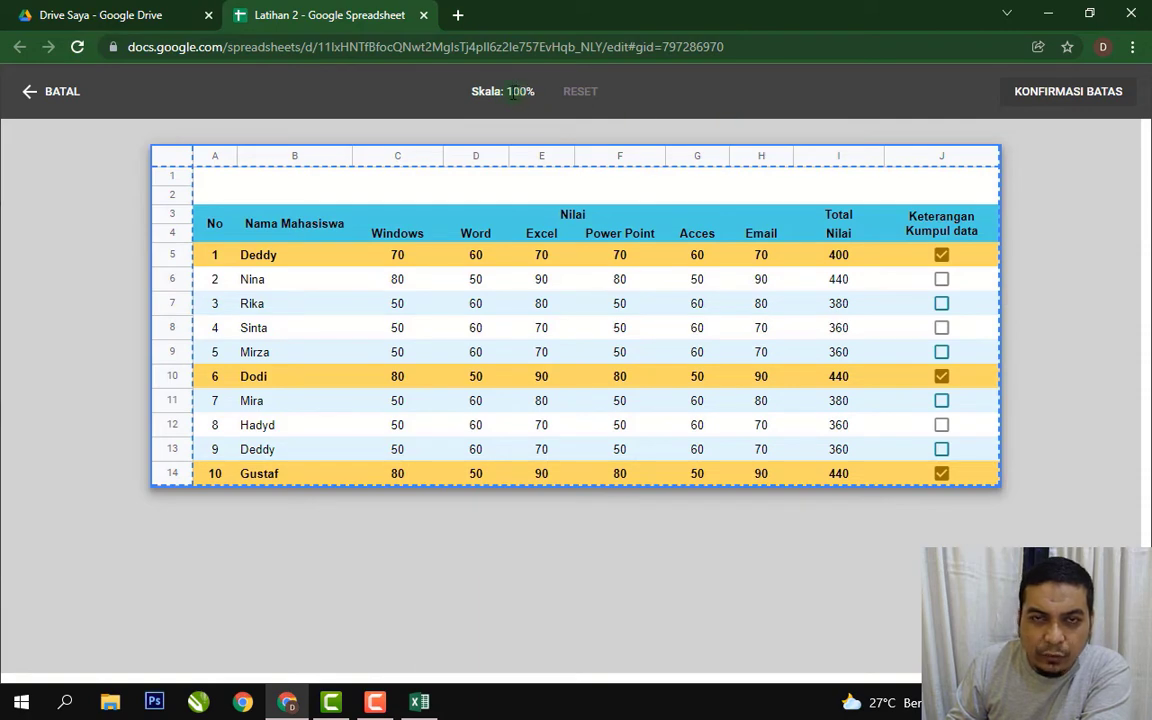
left_click(26, 97)
left_click(1120, 500)
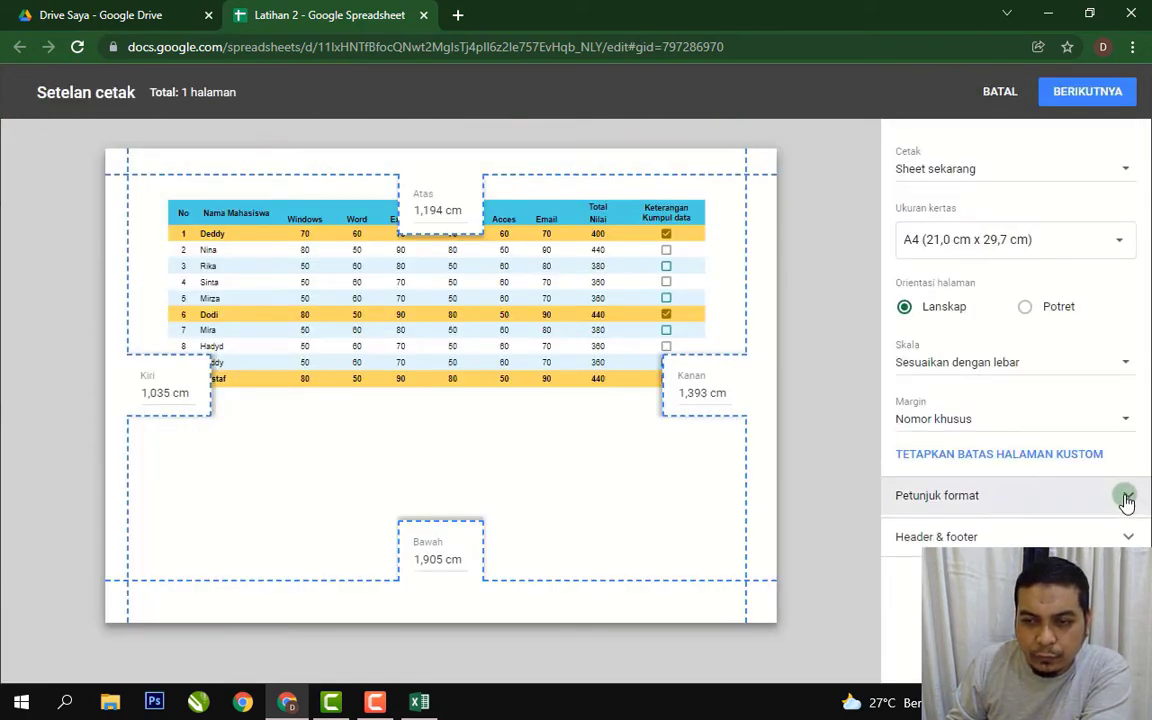
left_click_drag(1147, 514, 1147, 522)
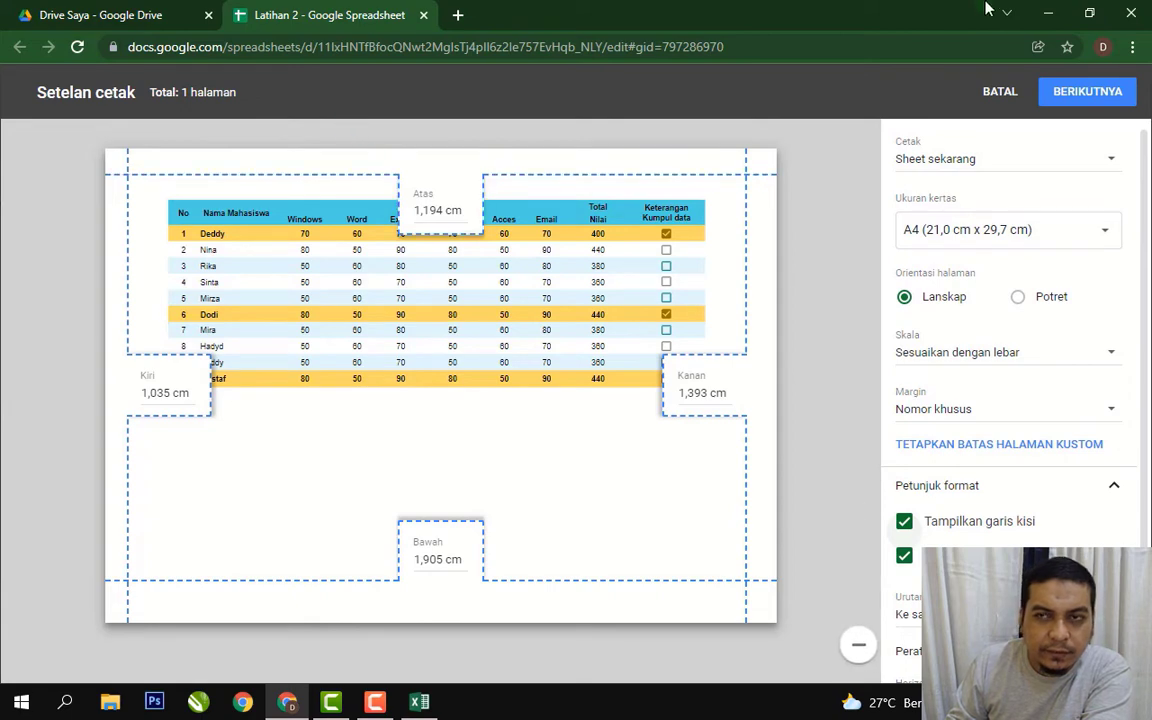
left_click(1000, 92)
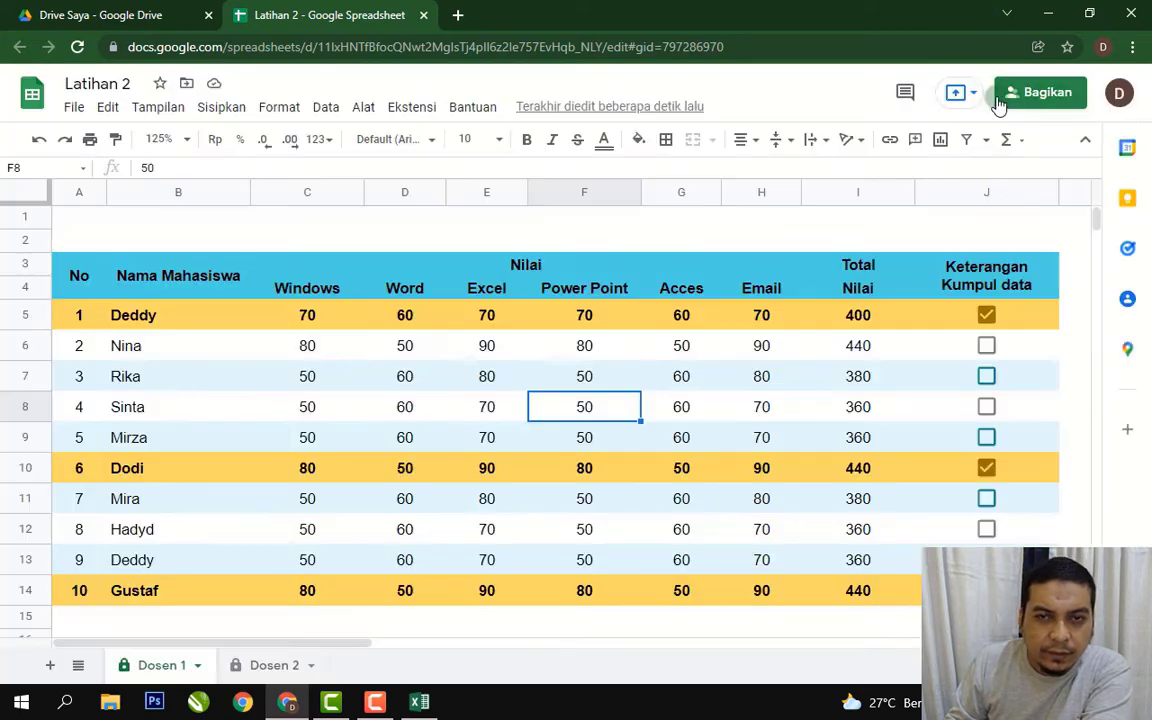
Turn on gridlines for the Dosen 1 sheet from the View > Show menu.
left_click(292, 238)
left_click(168, 113)
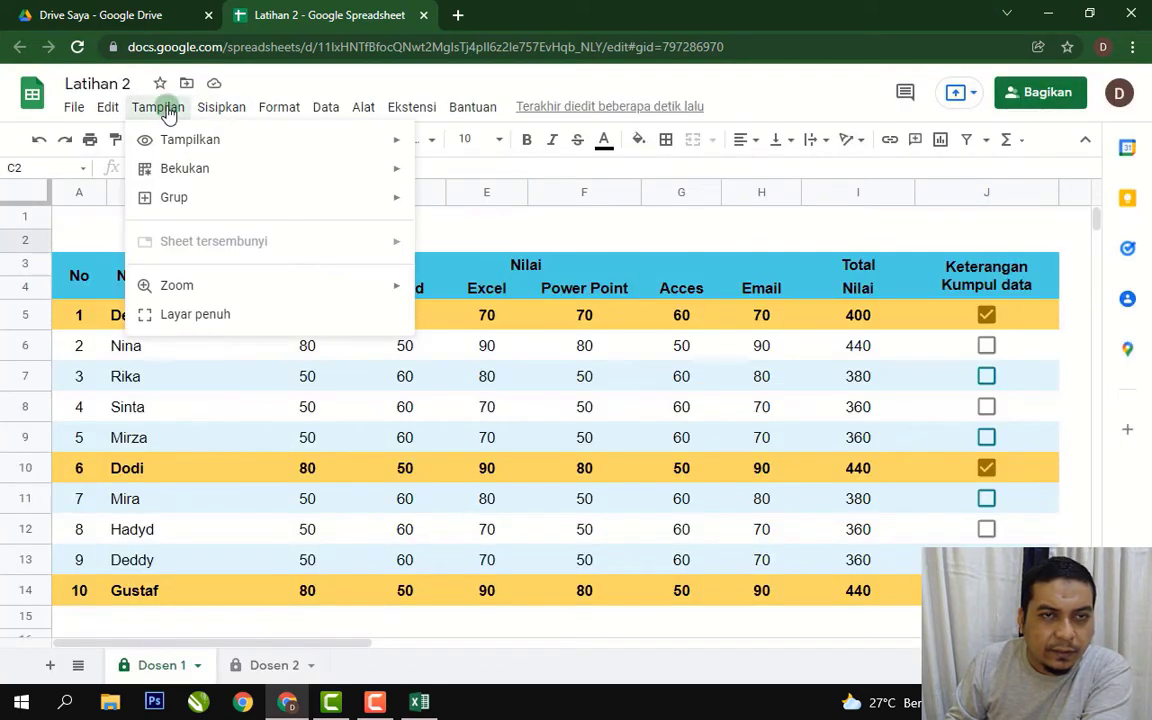
mouse_move(244, 142)
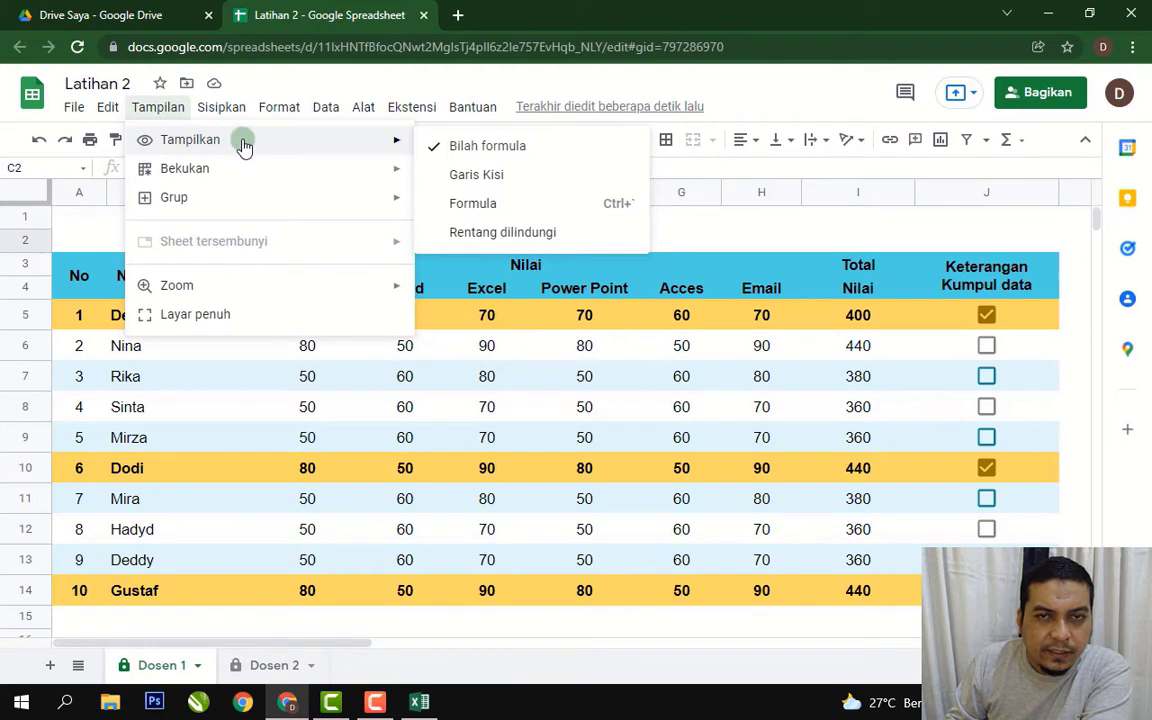
left_click(480, 175)
Open the print settings for the grade table with Ctrl+P.
left_click(681, 446)
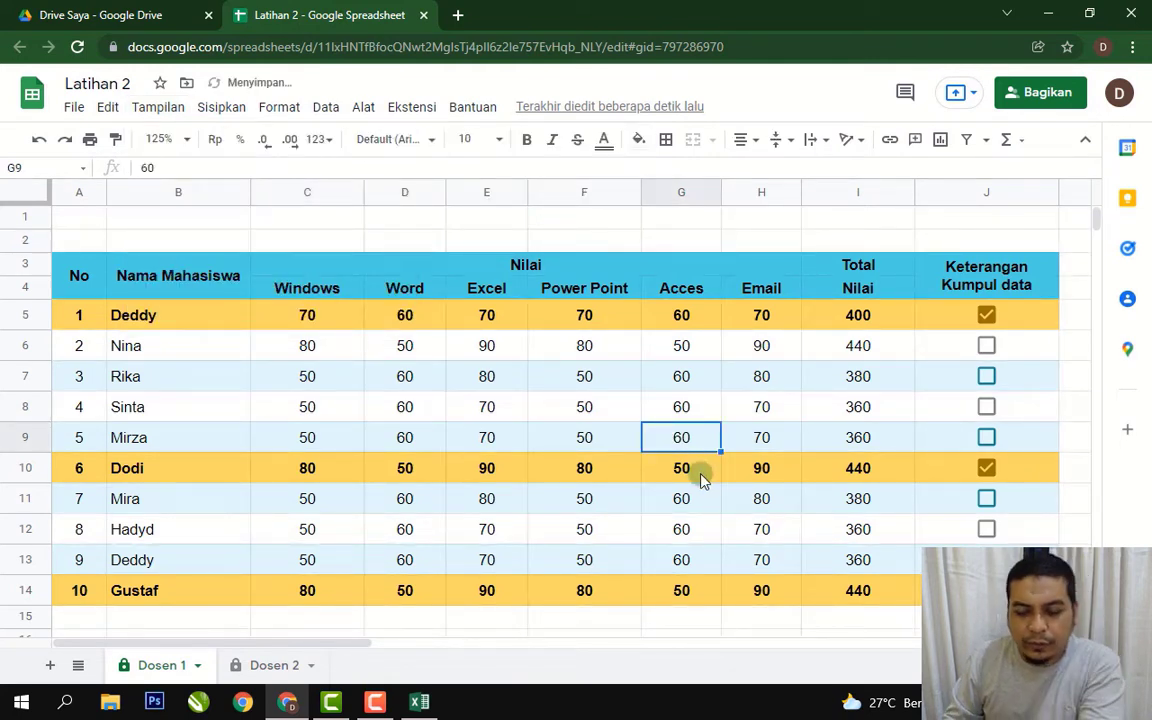
key("Down")
key("Down")
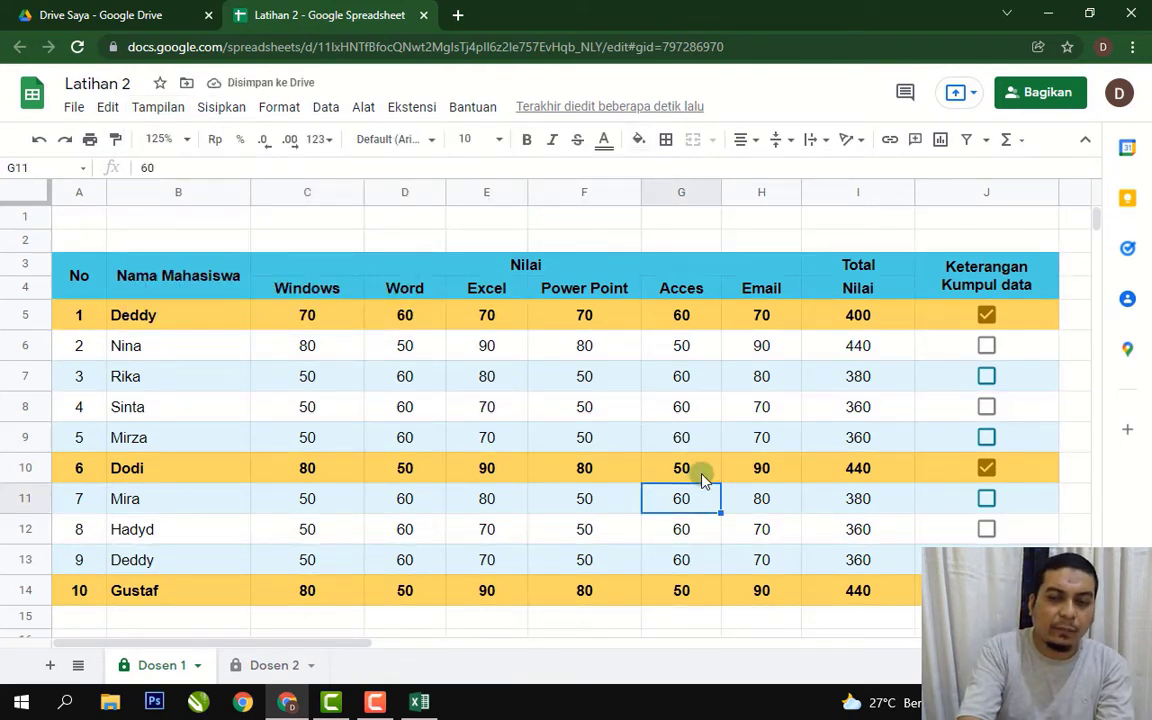
key("ctrl+p")
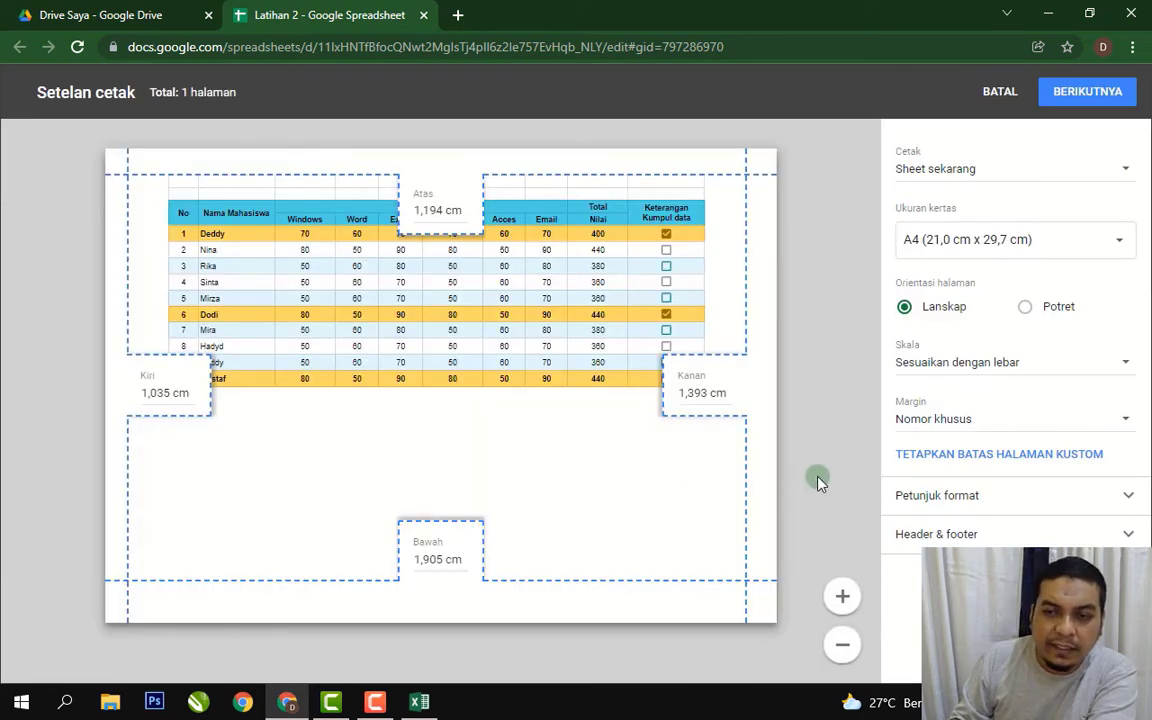
left_click(1129, 497)
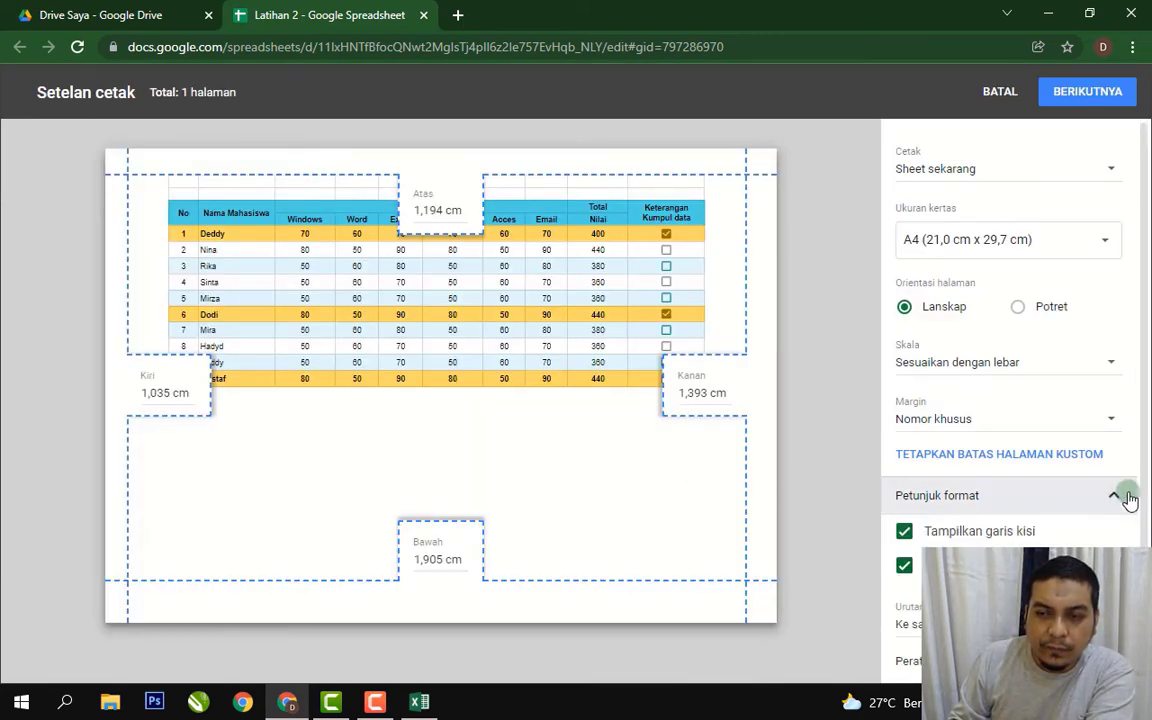
left_click(904, 531)
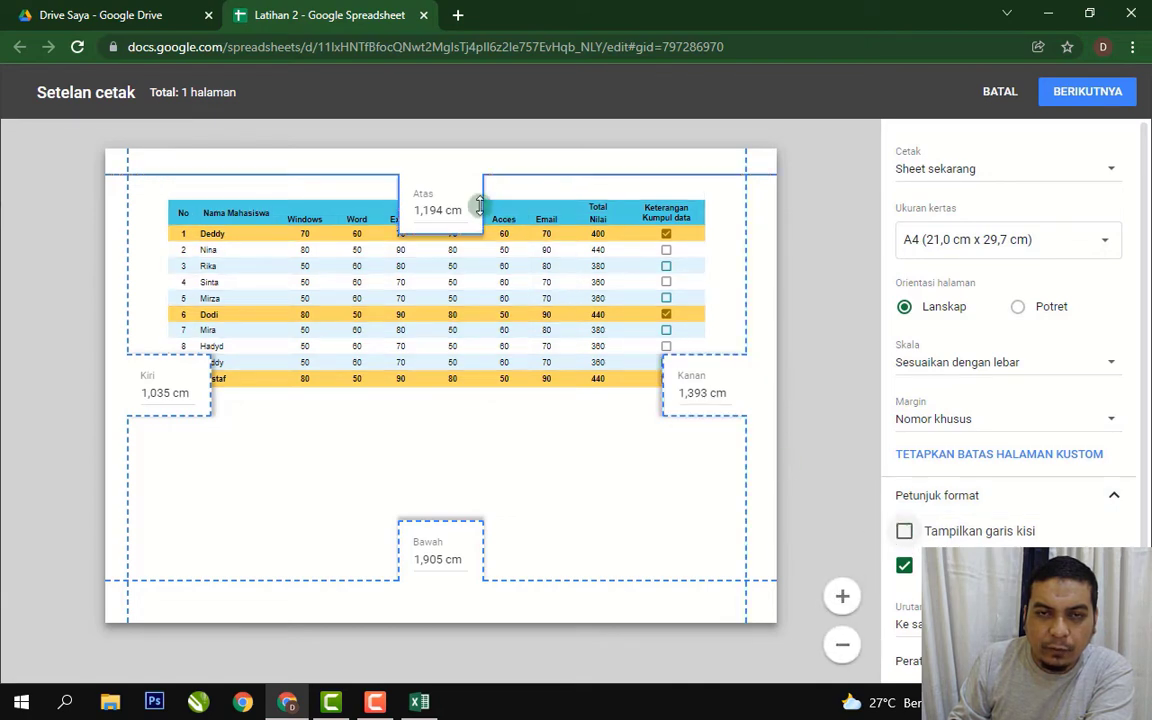
left_click(904, 531)
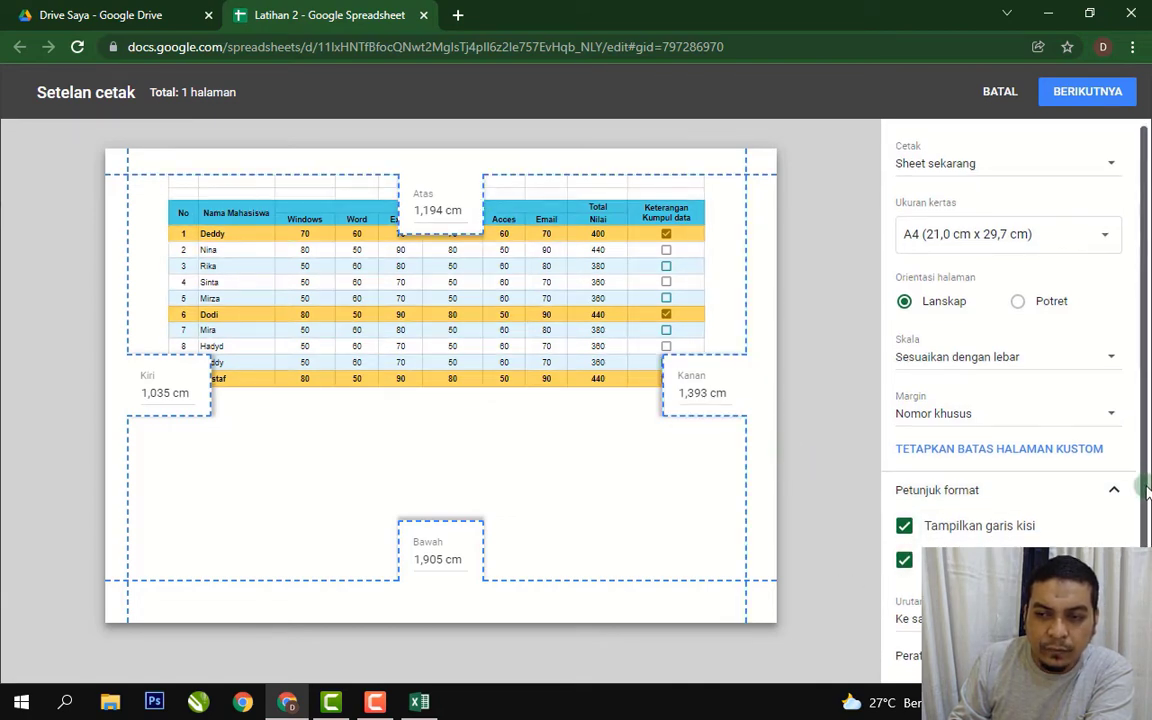
scroll(1010, 380, "down", 3)
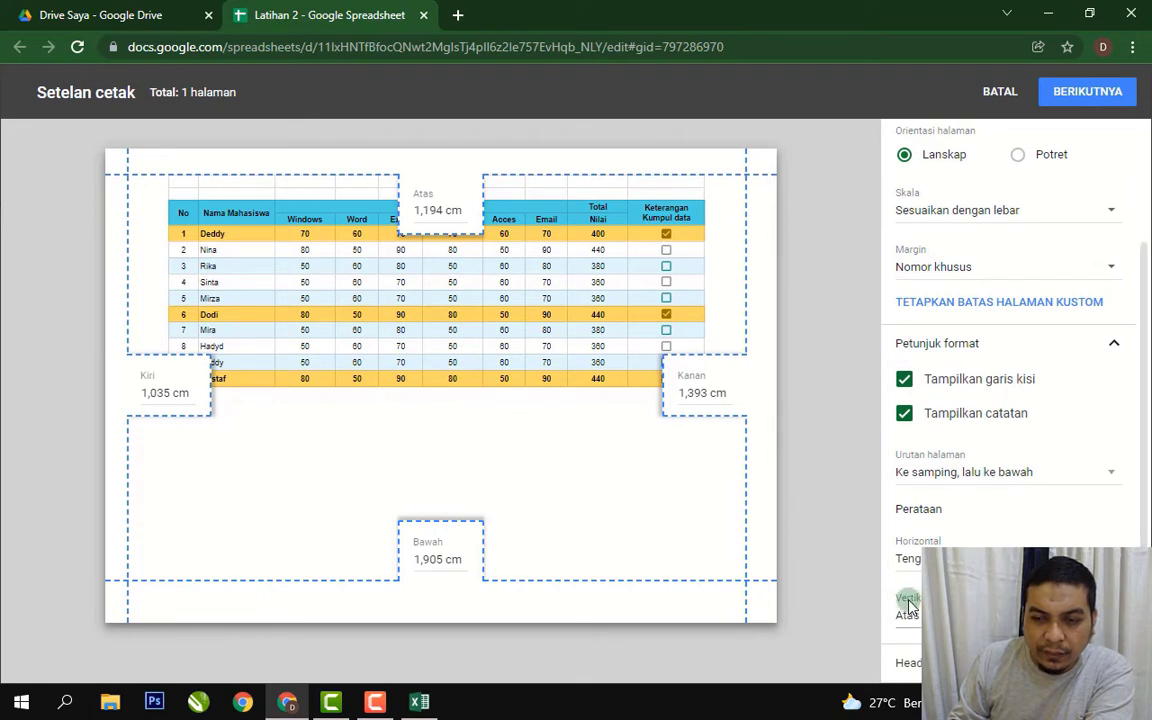
left_click(992, 560)
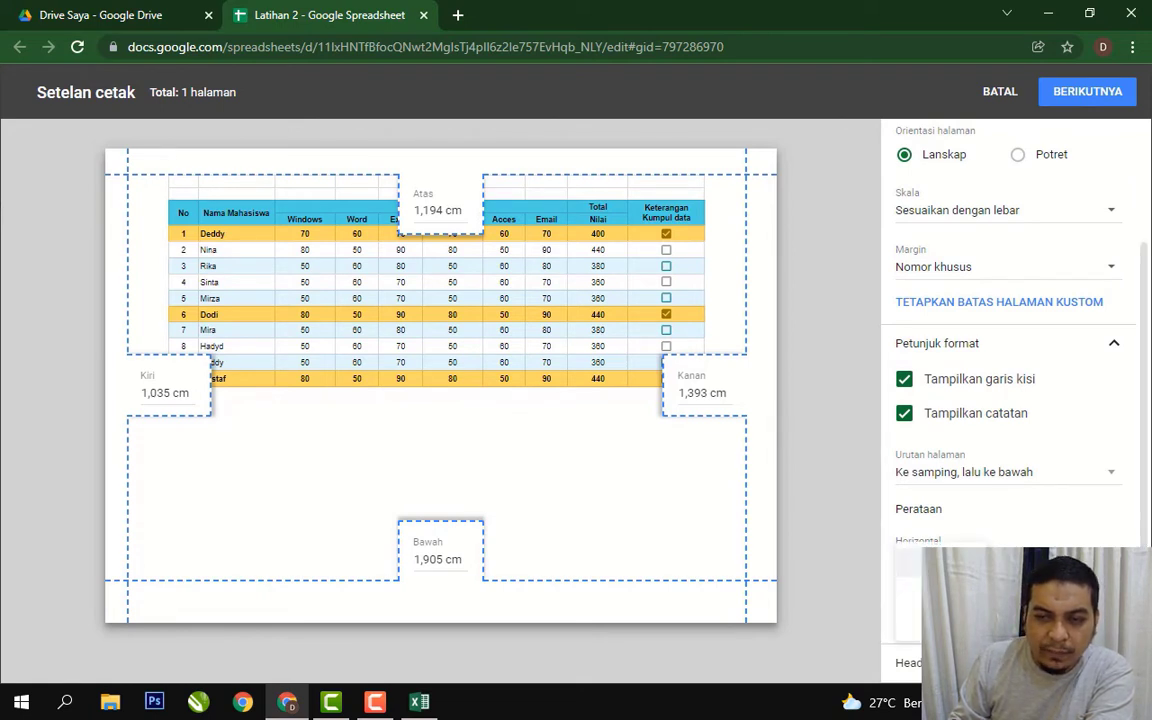
left_click(1077, 541)
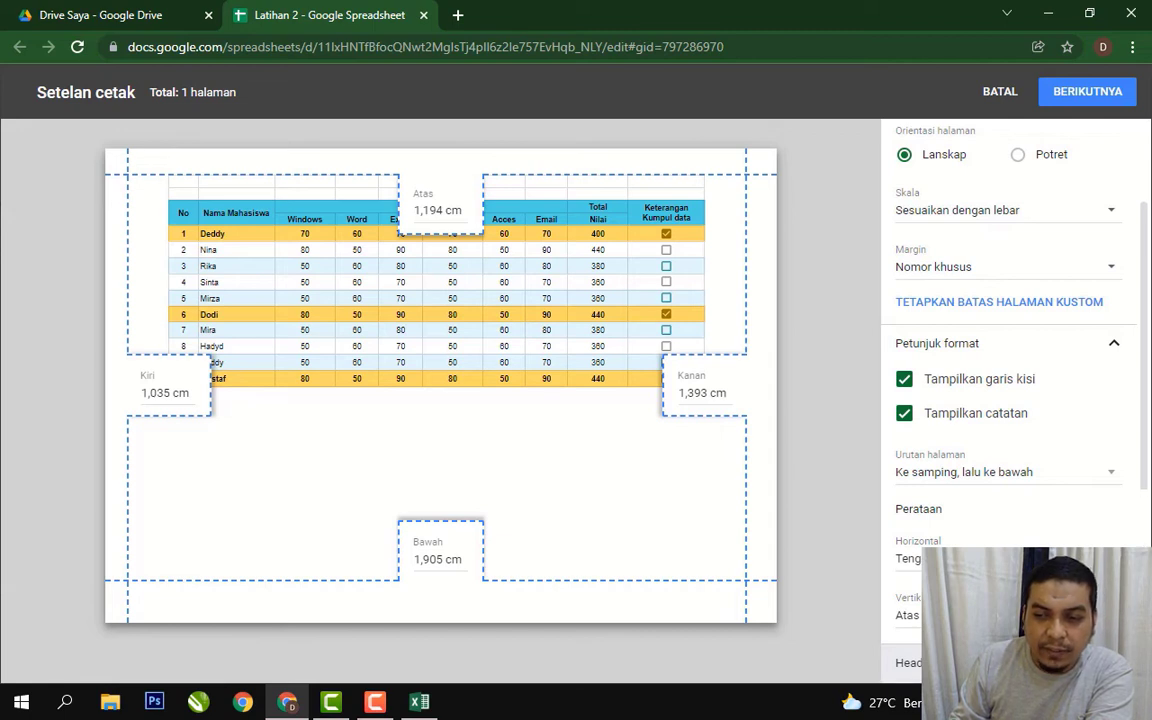
scroll(1148, 484, "down", 3)
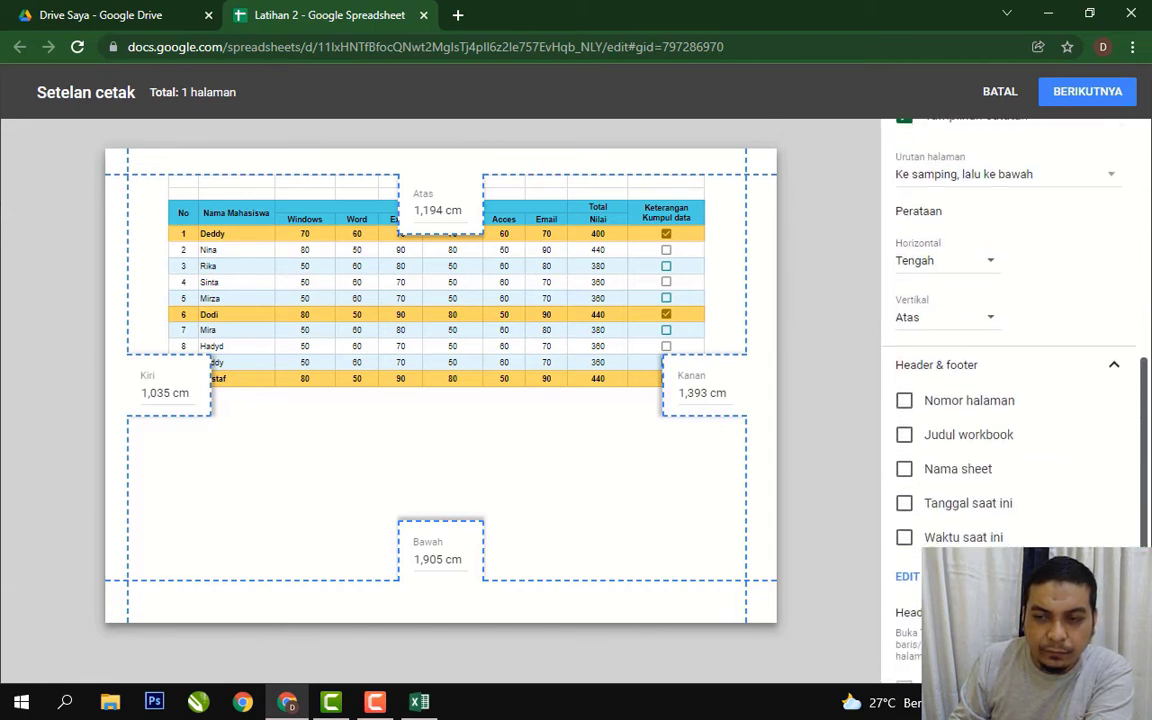
left_click(907, 437)
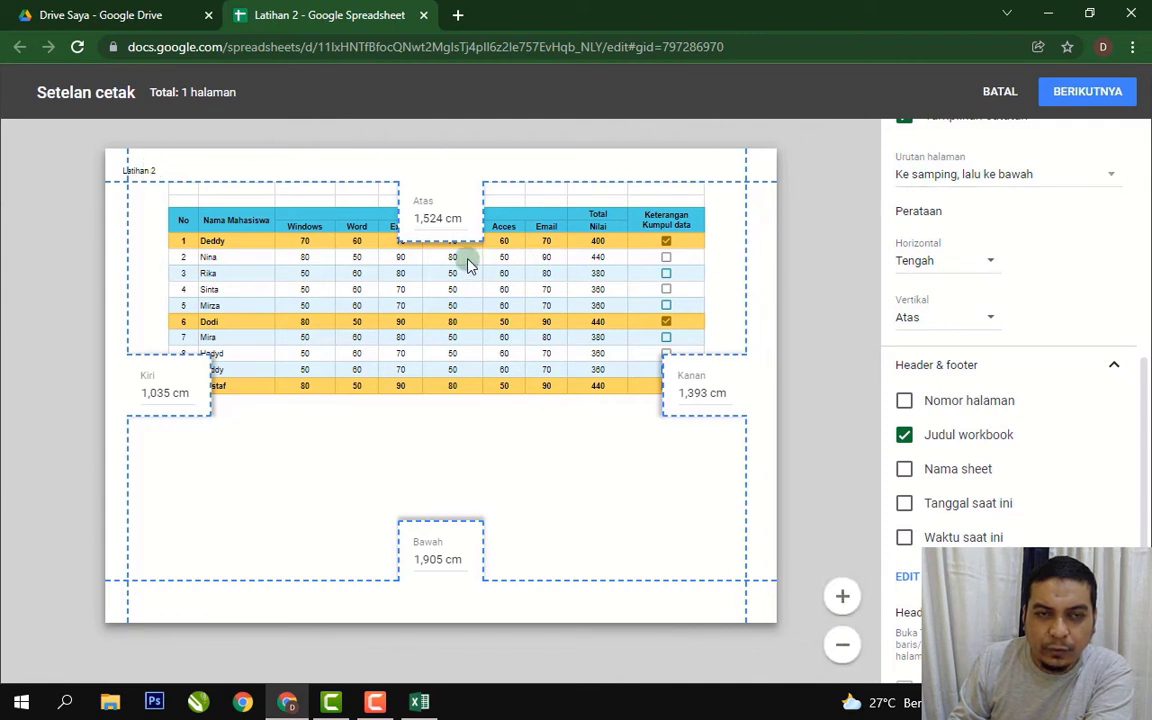
left_click(905, 437)
left_click(904, 403)
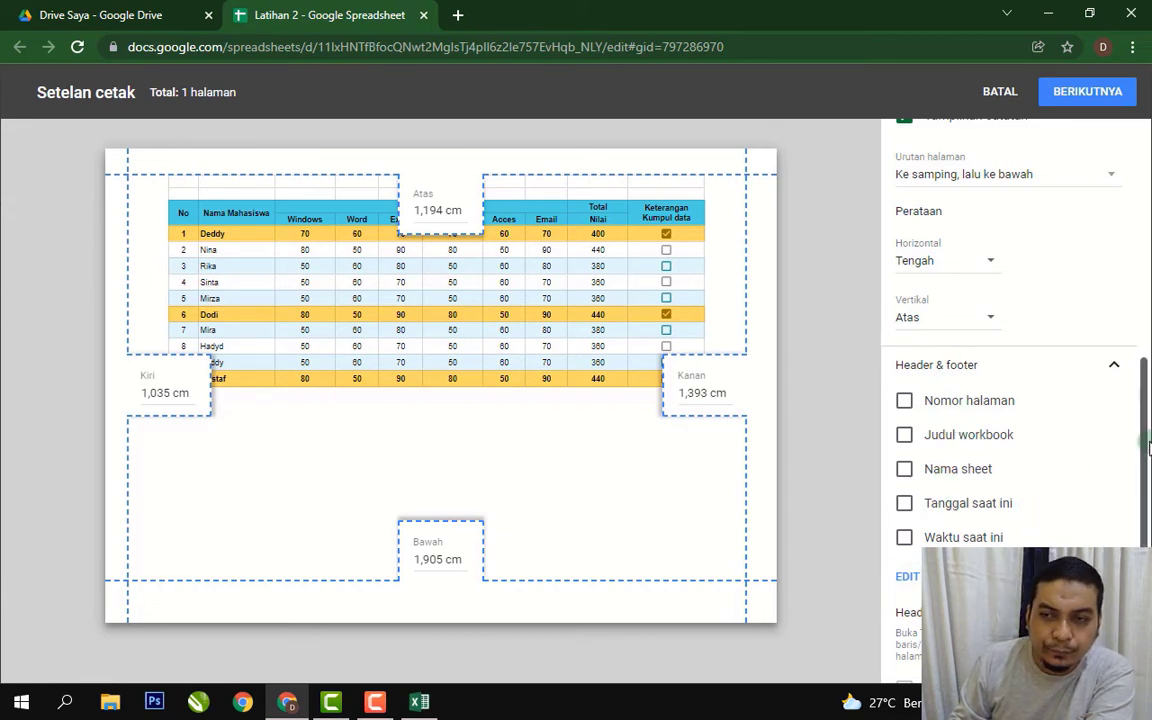
scroll(1140, 352, "up", 2)
scroll(1000, 350, "up", 3)
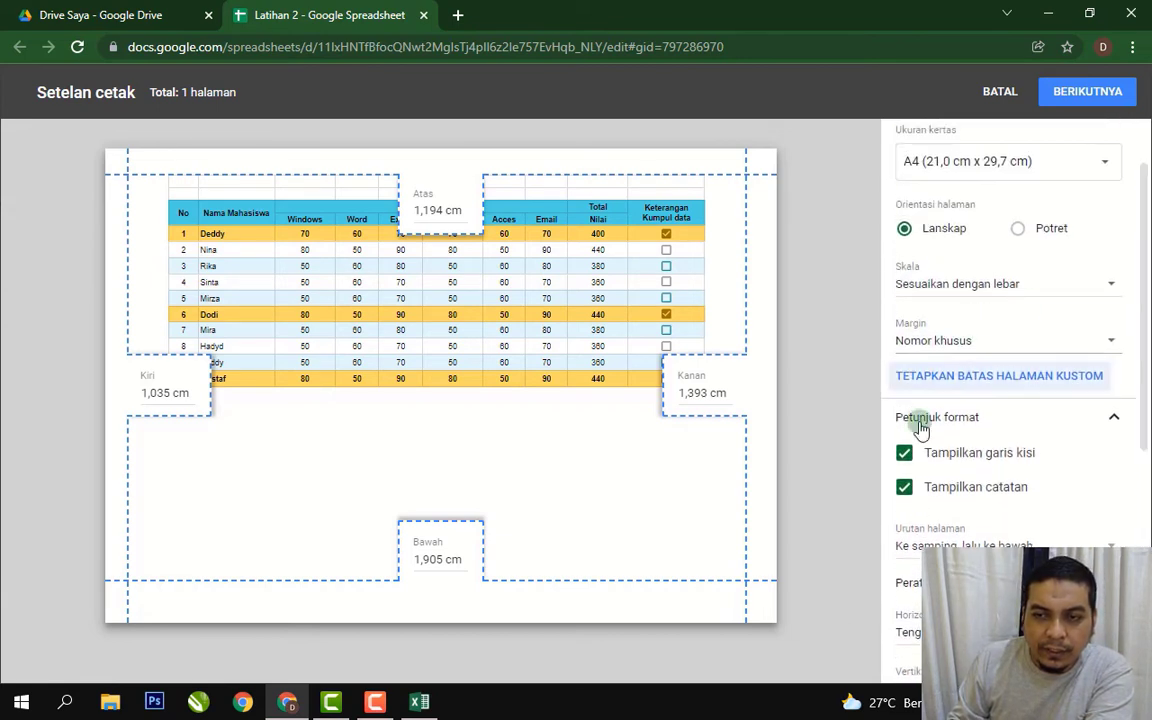
Collapse the formatting options, check the print-range choices, then cancel print setup.
left_click(1113, 415)
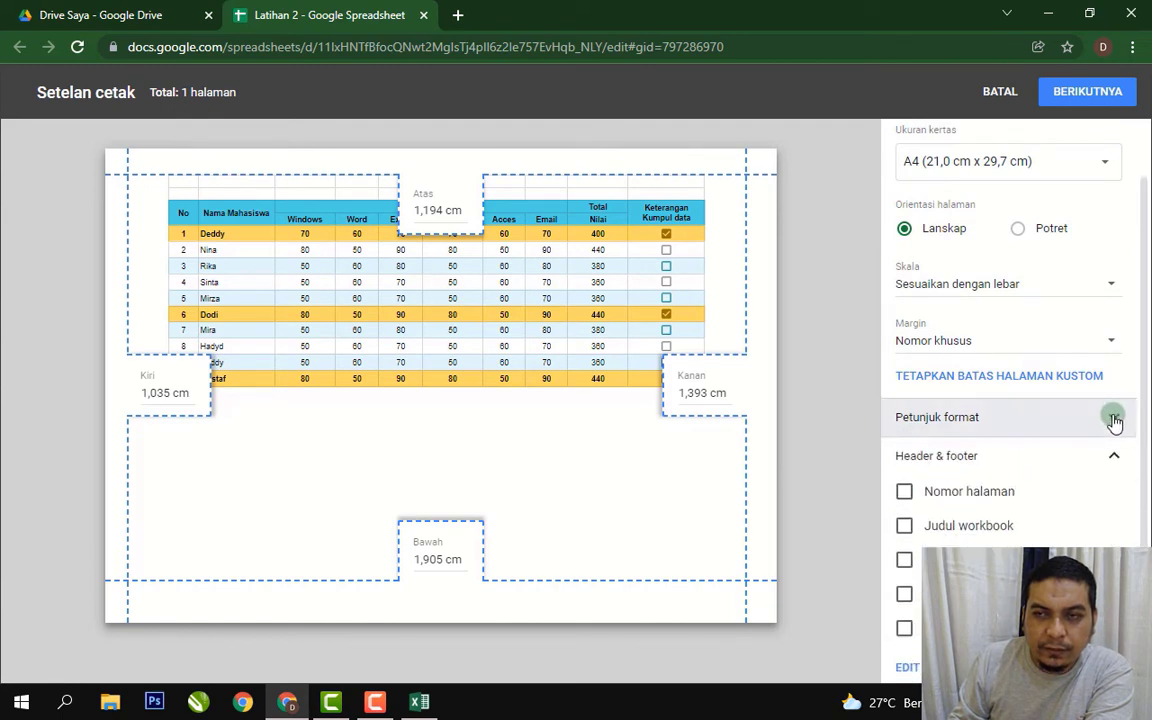
scroll(1146, 290, "up", 1)
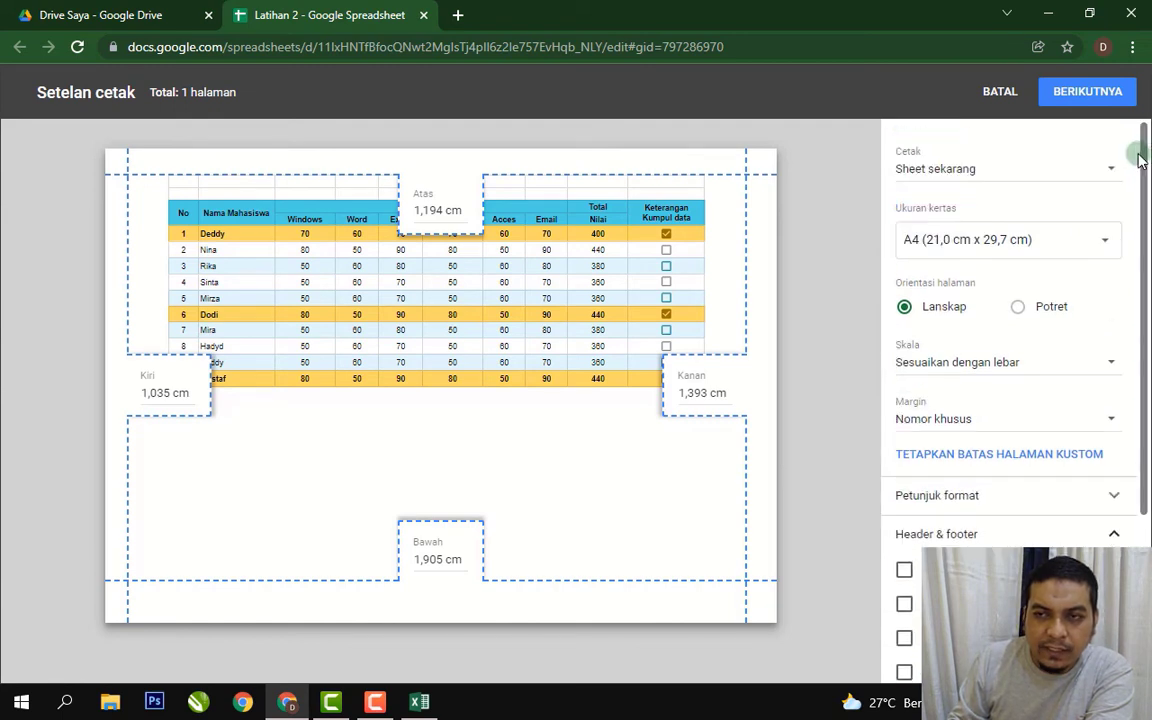
left_click(1106, 171)
left_click(964, 205)
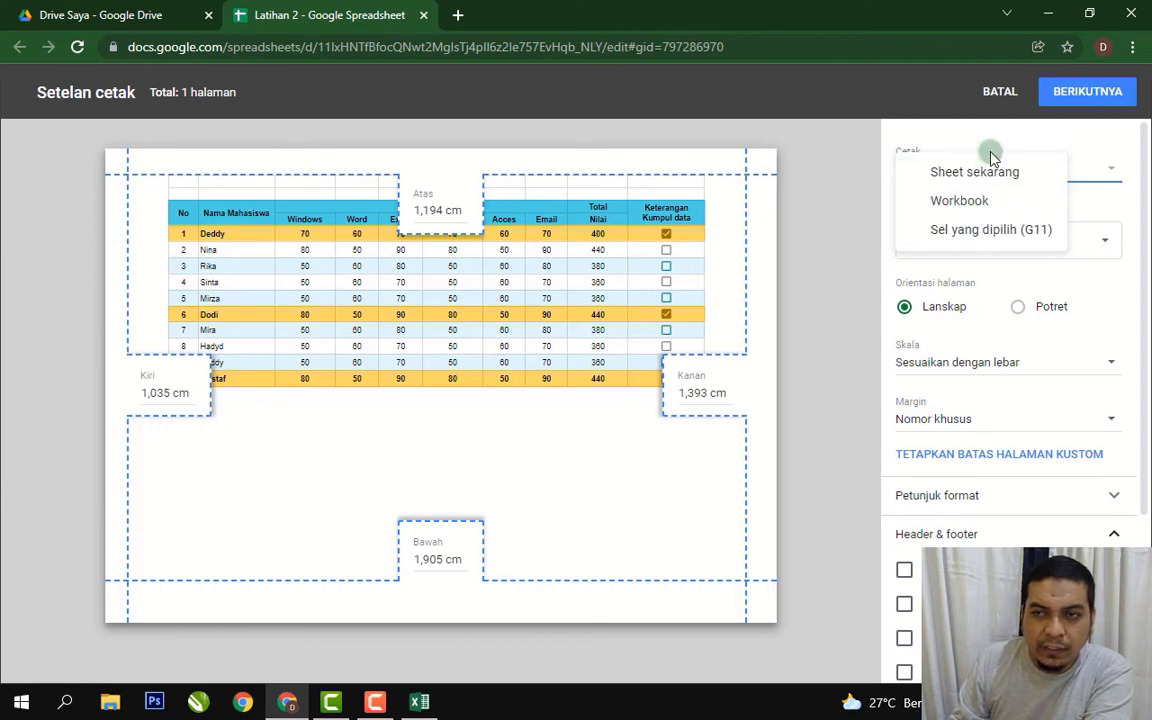
left_click(996, 96)
left_click(571, 369)
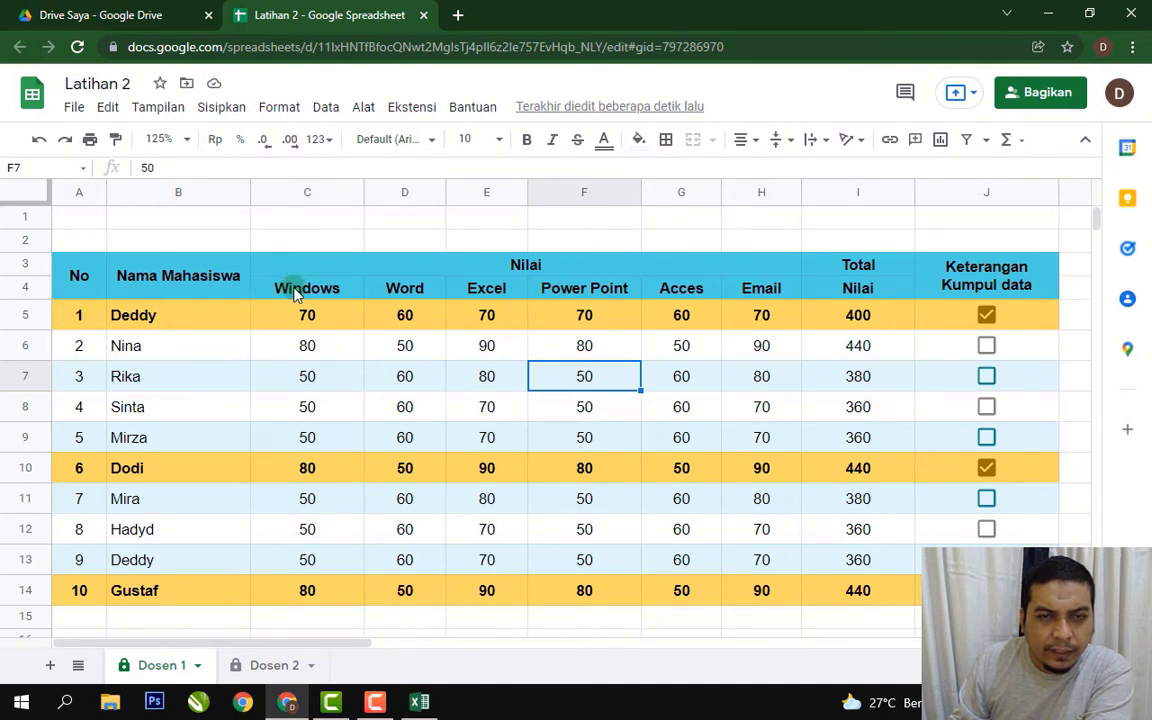
Select C4:F10, print only the selected cells, then switch back to the current sheet.
left_click_drag(288, 288, 588, 474)
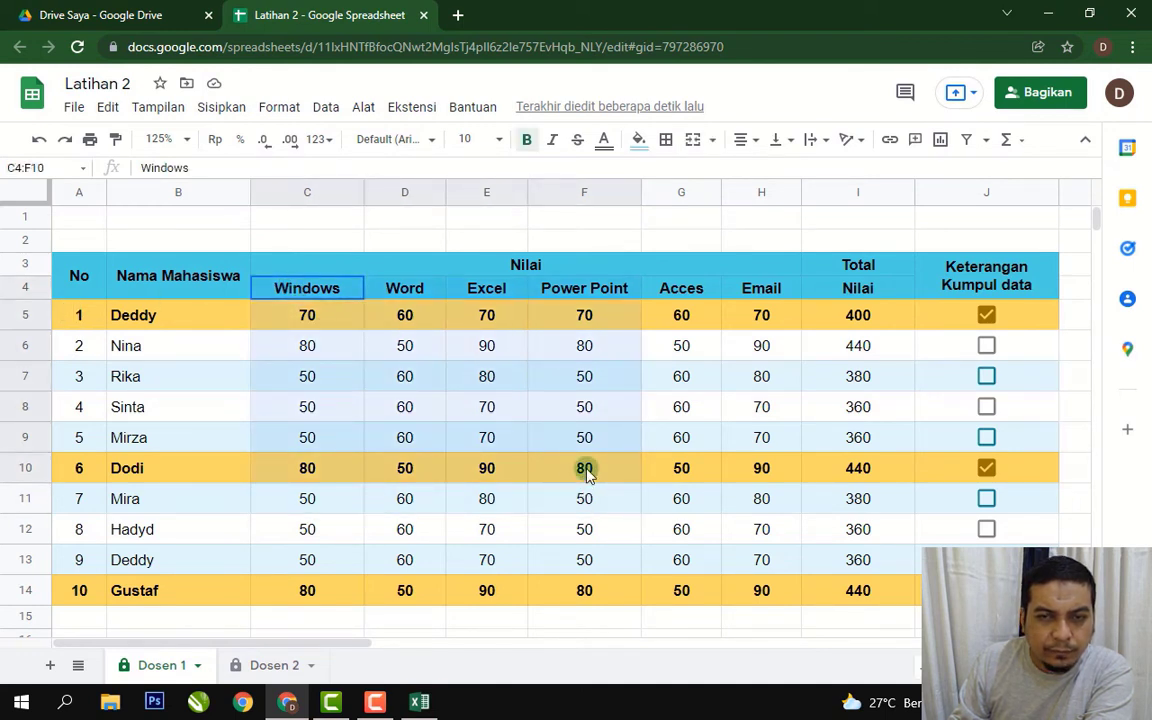
key("ctrl+p")
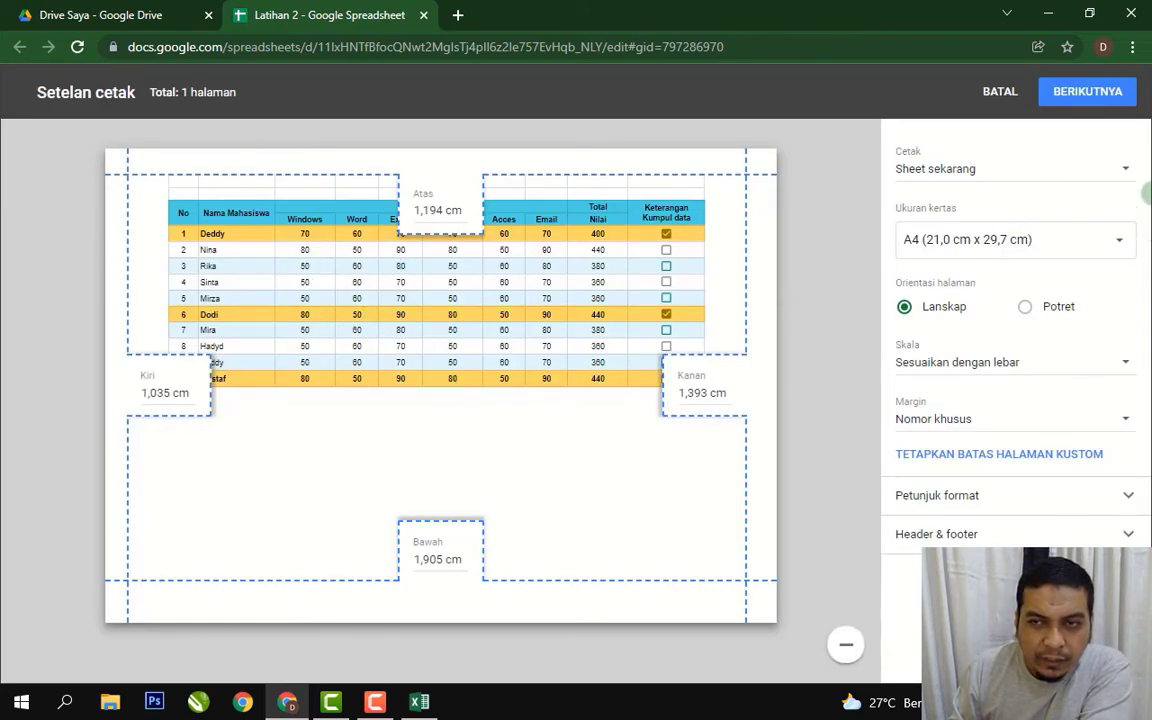
left_click(1127, 172)
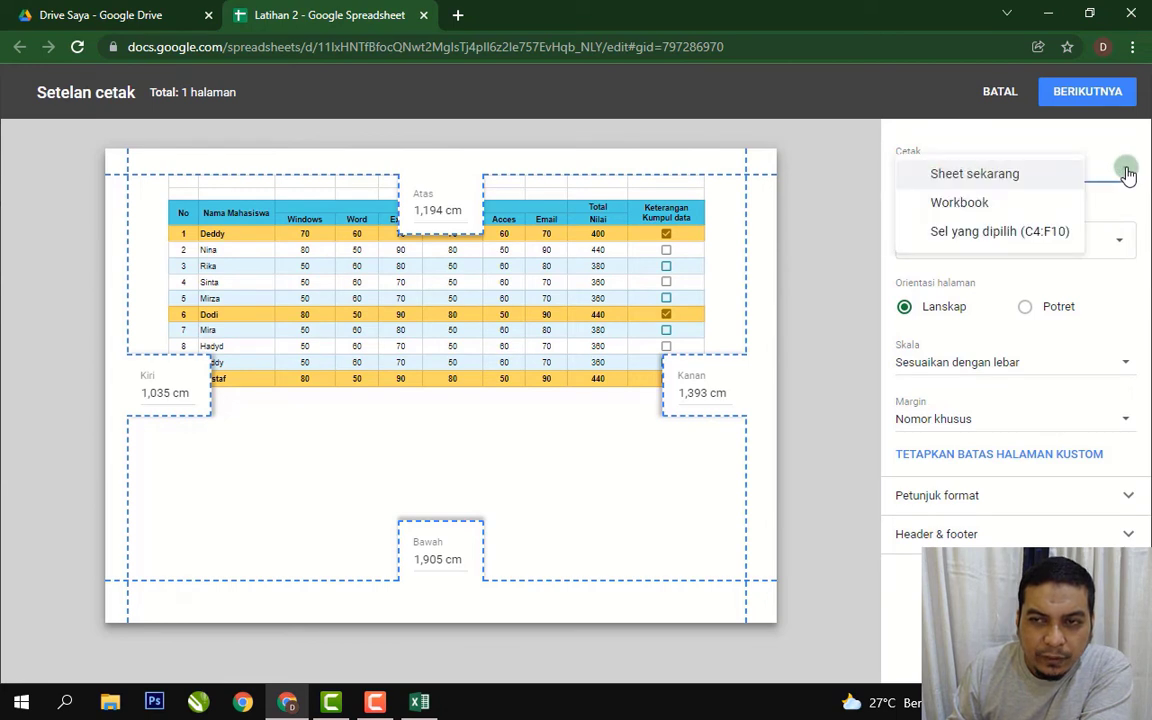
left_click(1022, 240)
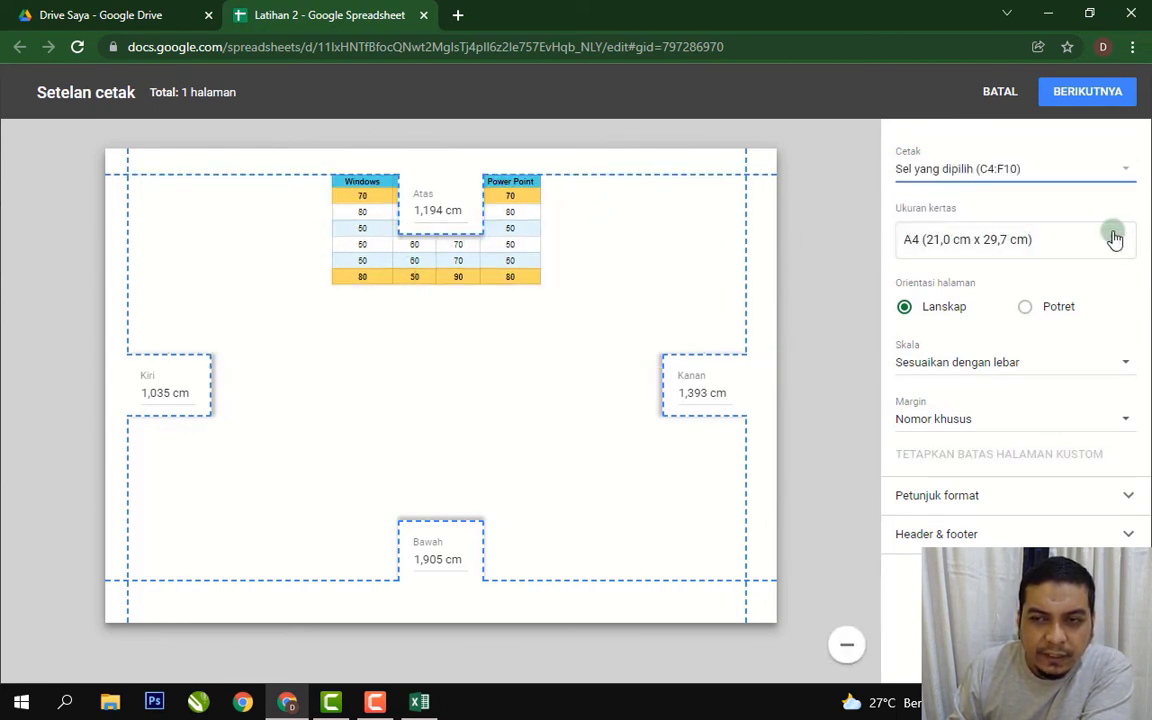
left_click(1127, 174)
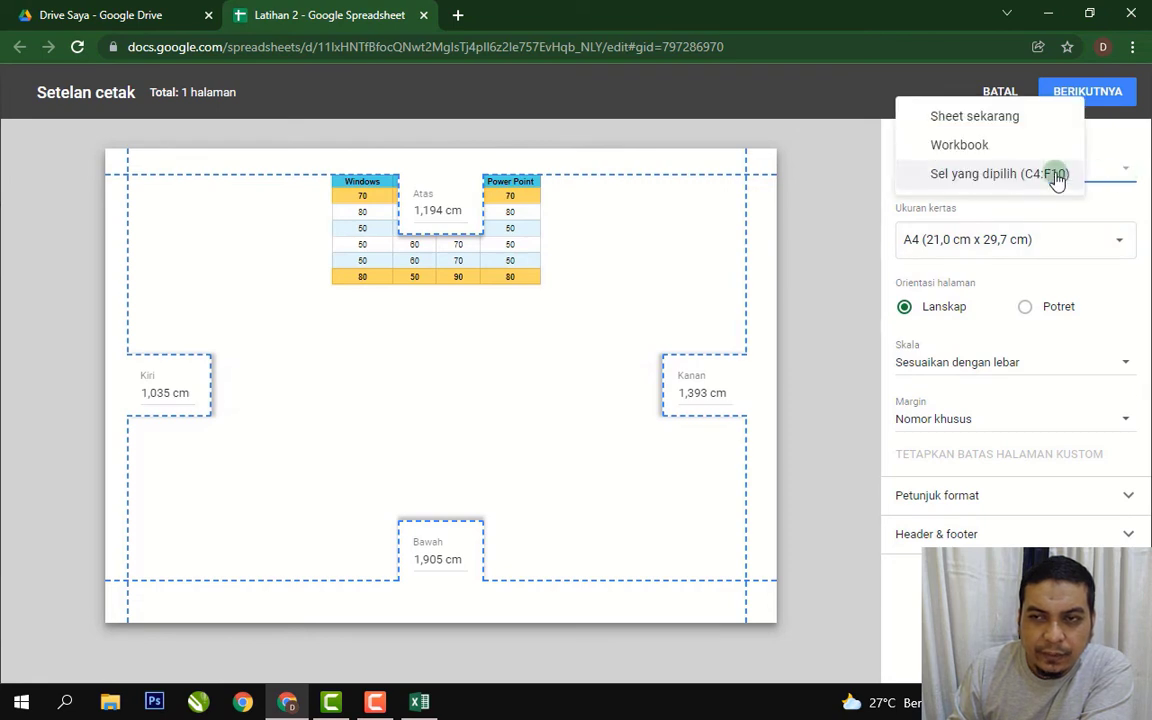
left_click(947, 115)
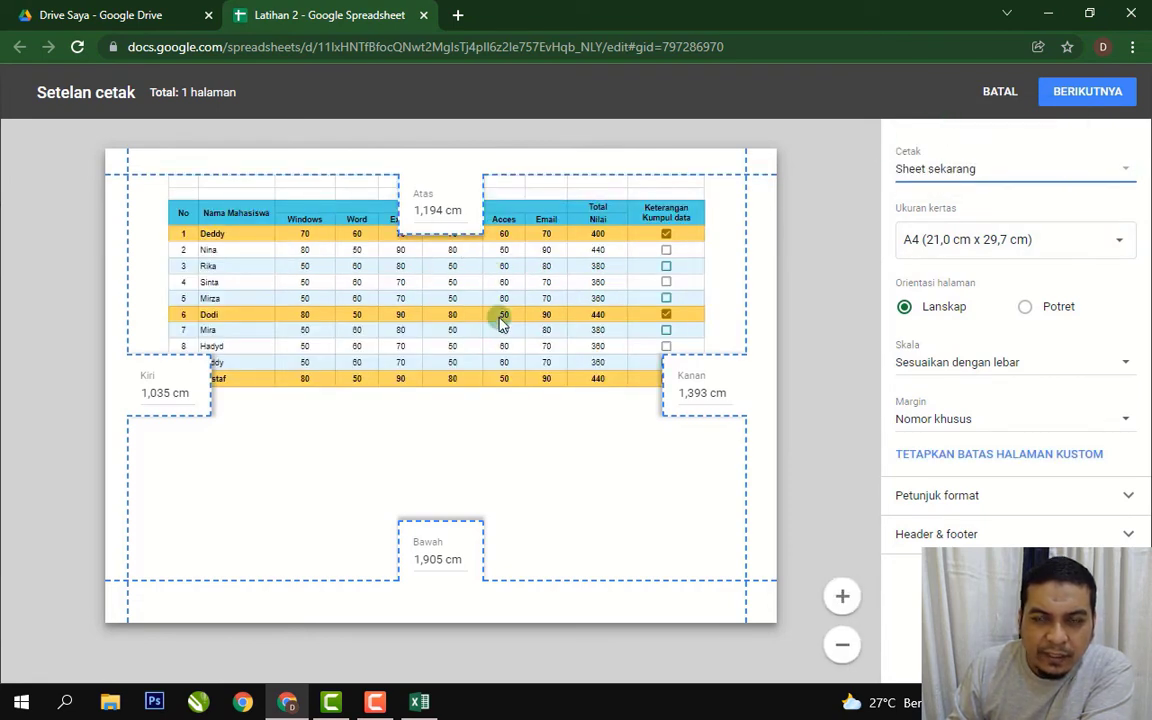
Continue to Chrome's print dialog, keeping the Brother DCP-T300 printer and all pages.
left_click(1089, 97)
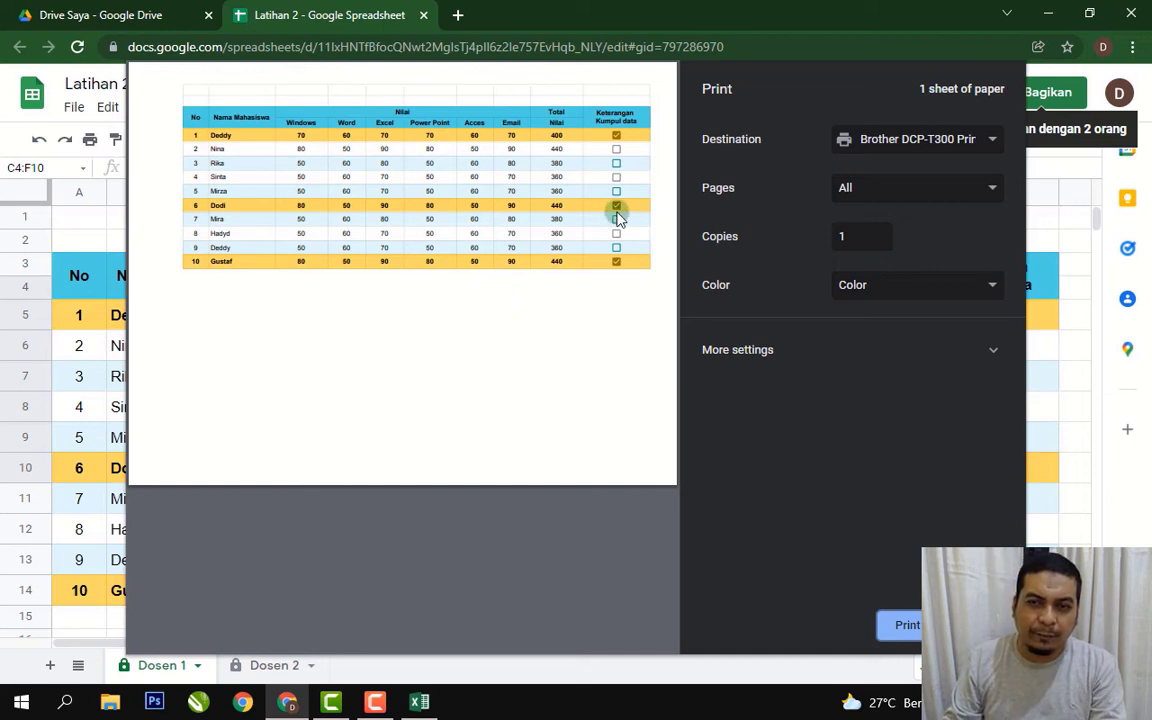
left_click(993, 143)
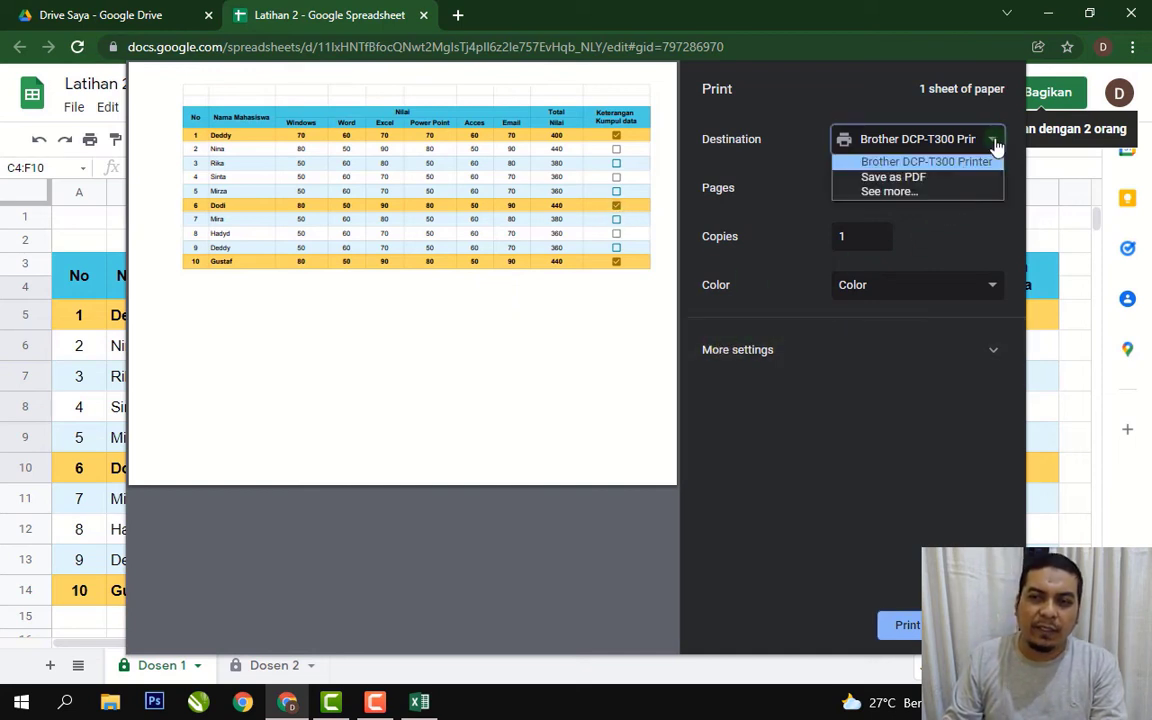
left_click(820, 97)
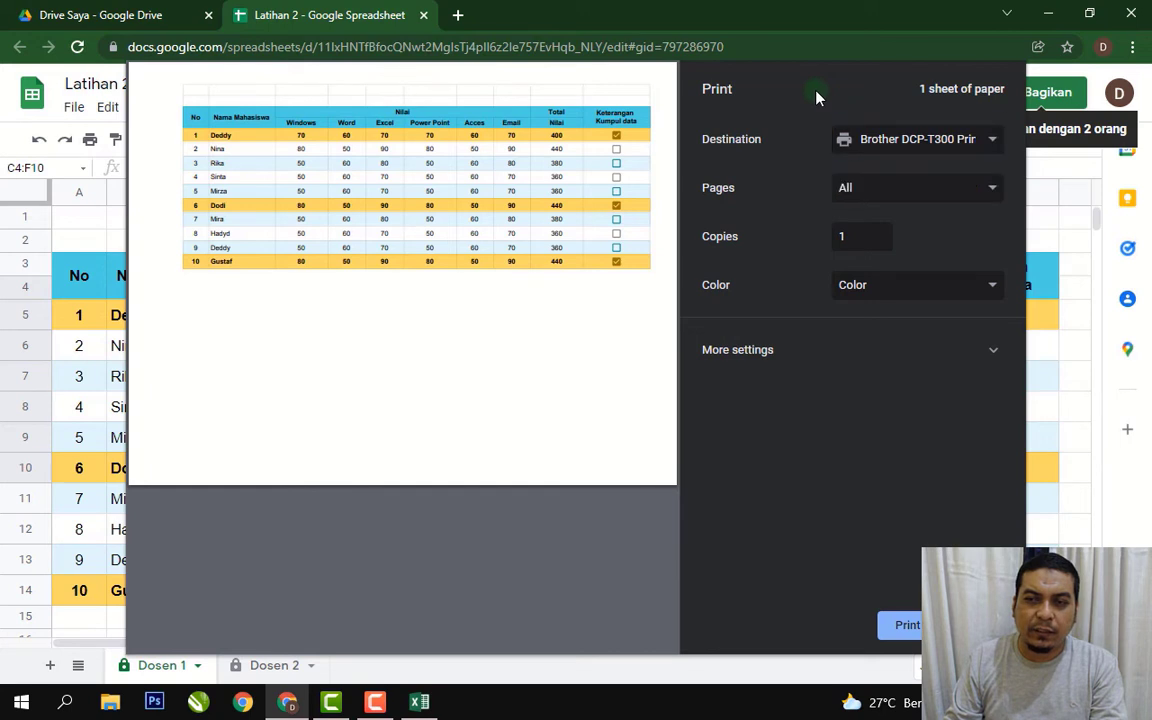
left_click(993, 203)
left_click(951, 225)
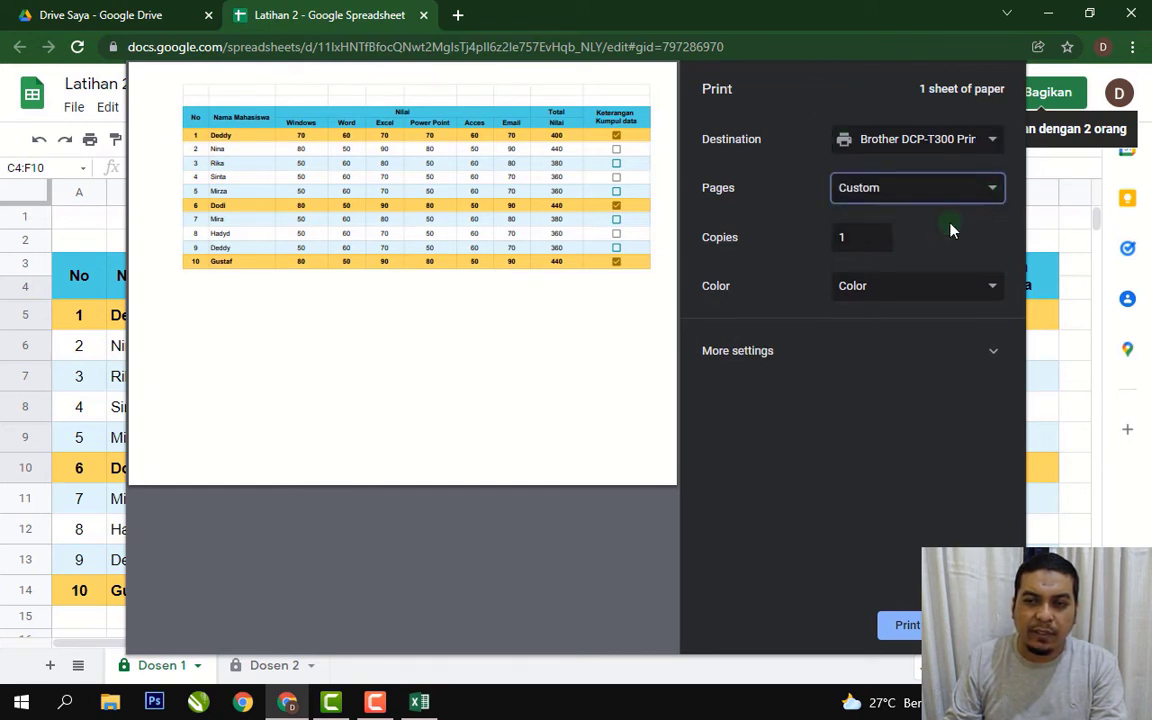
left_click(1001, 205)
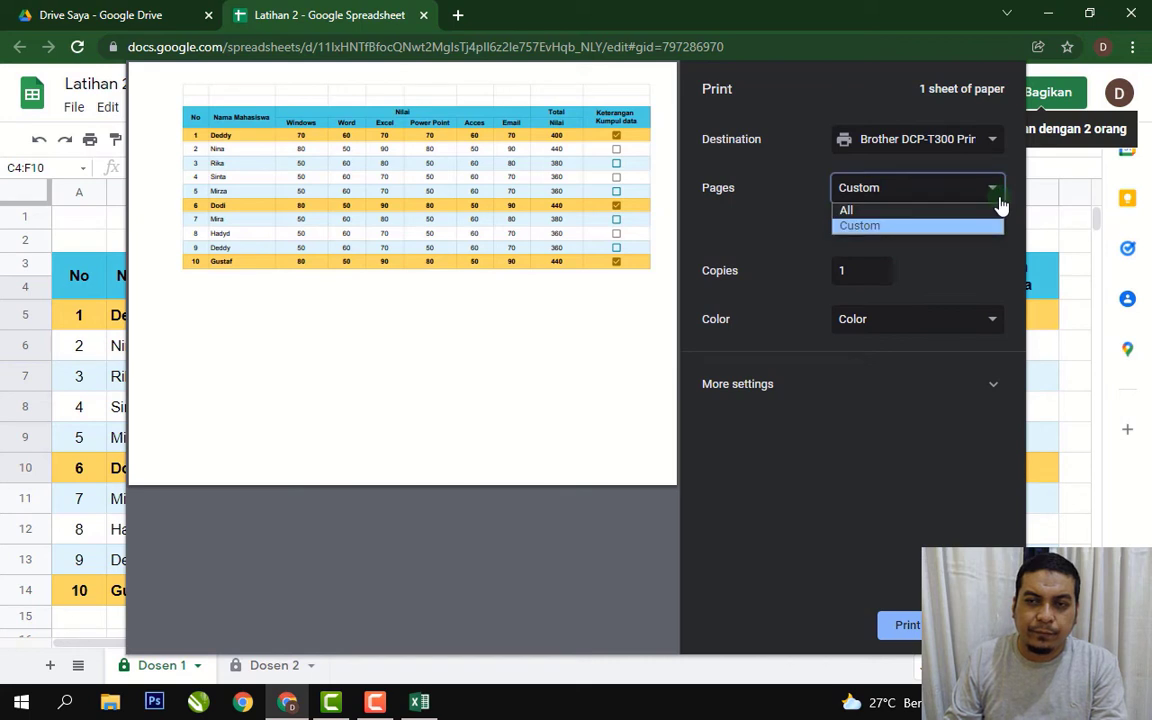
left_click(950, 211)
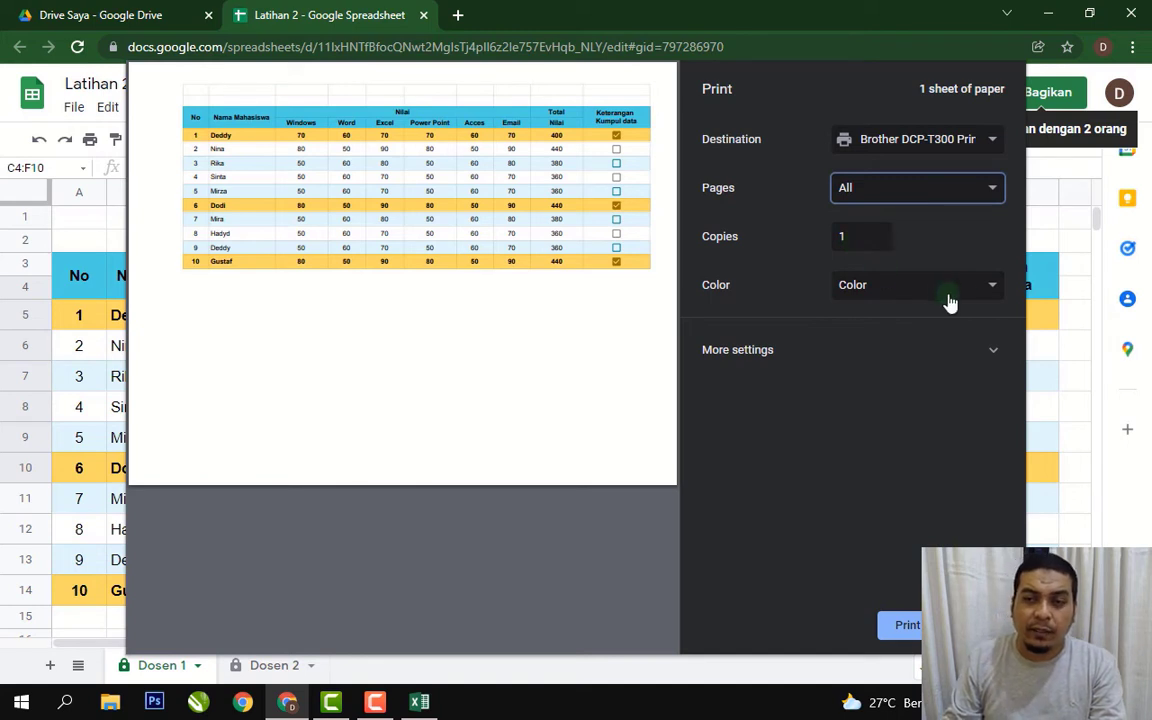
Switch the printout's colour mode to Black and white, then back to Color.
left_click(993, 289)
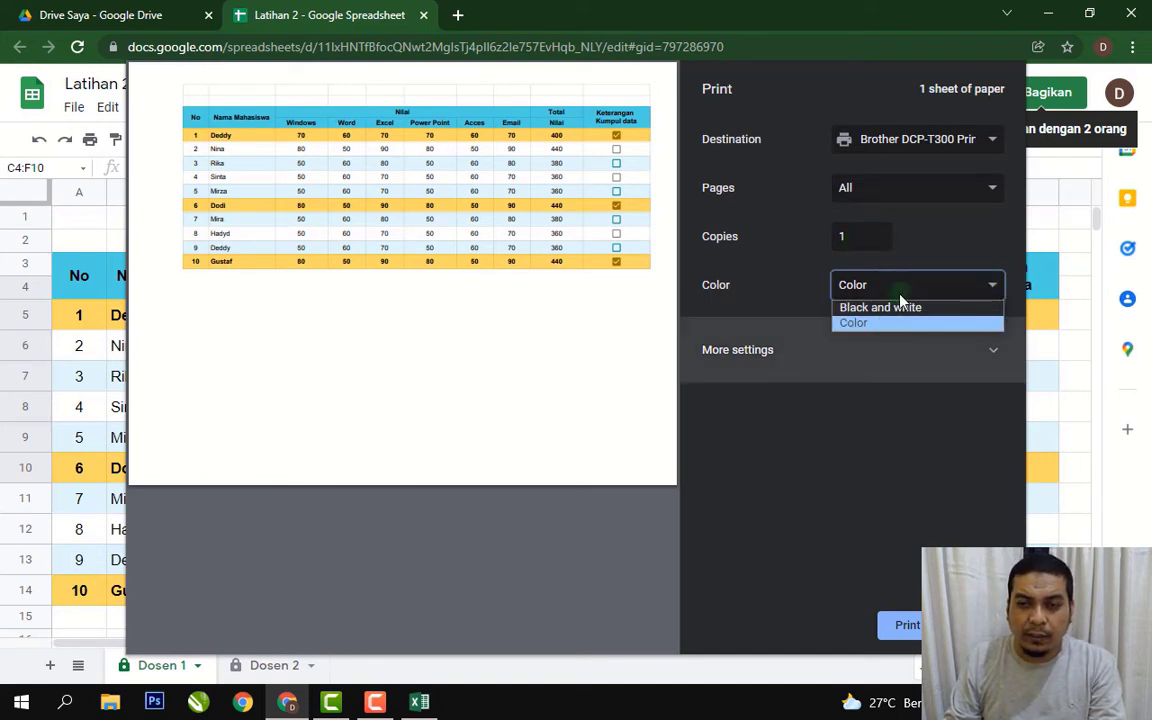
left_click(925, 252)
left_click(992, 285)
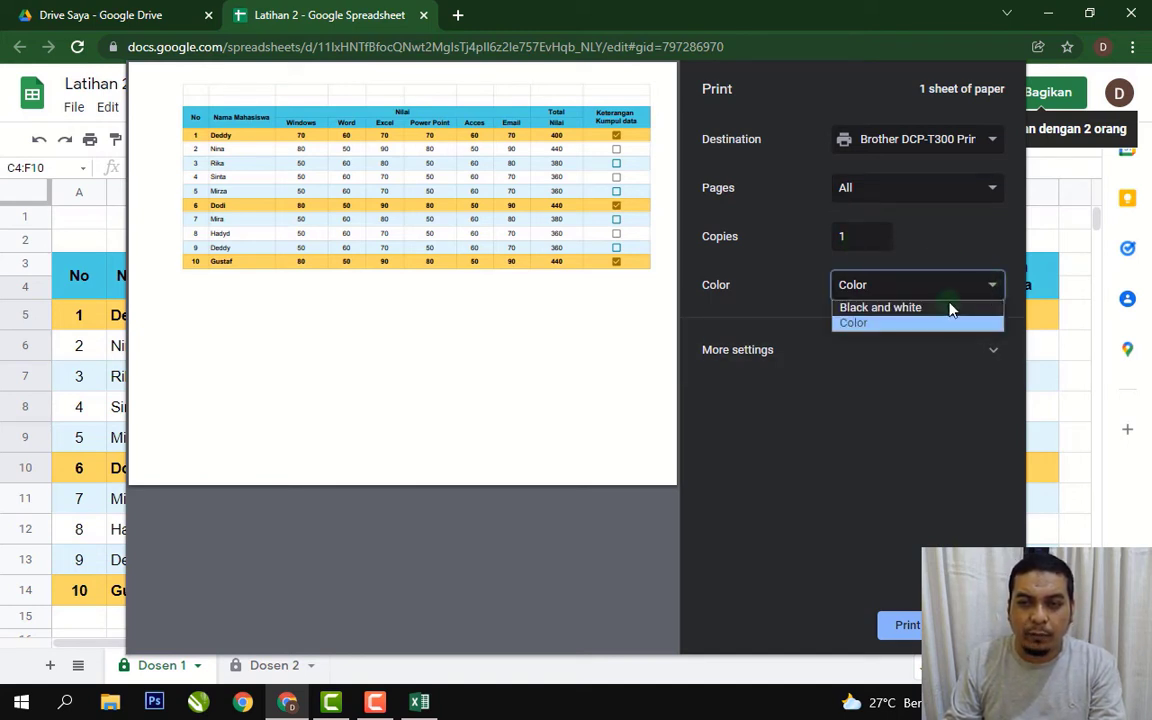
left_click(936, 311)
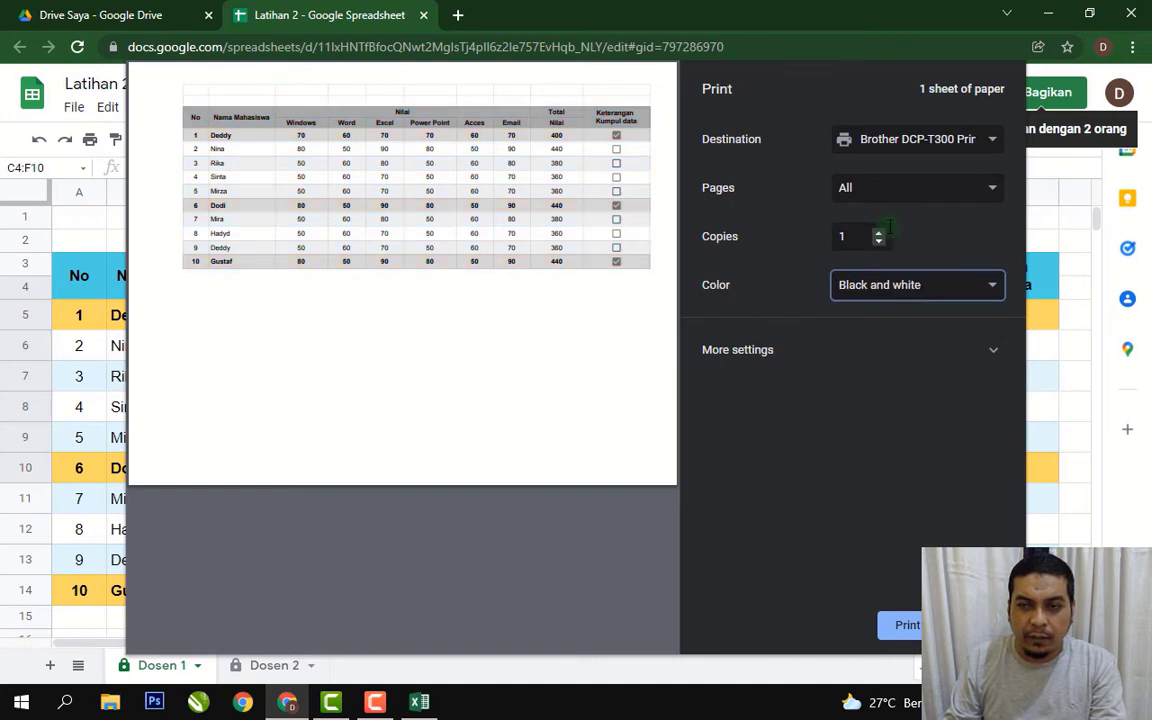
left_click(990, 289)
left_click(937, 322)
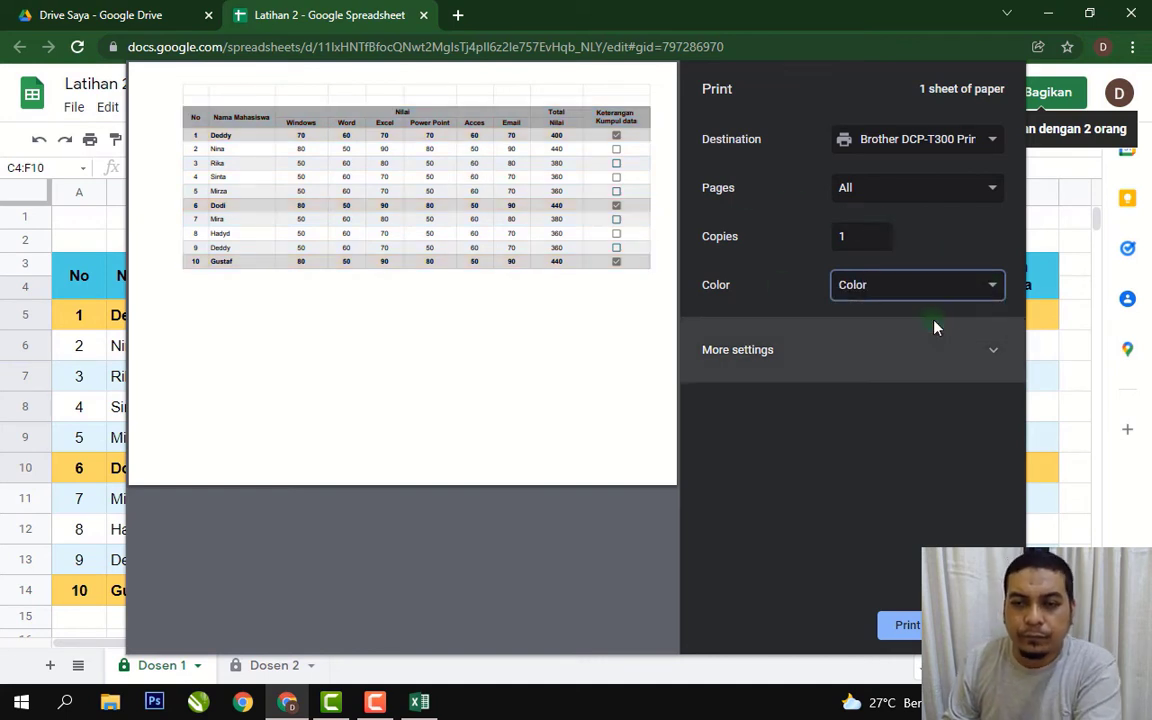
Expand More settings, keep Letter paper size, and close the print preview.
left_click(987, 352)
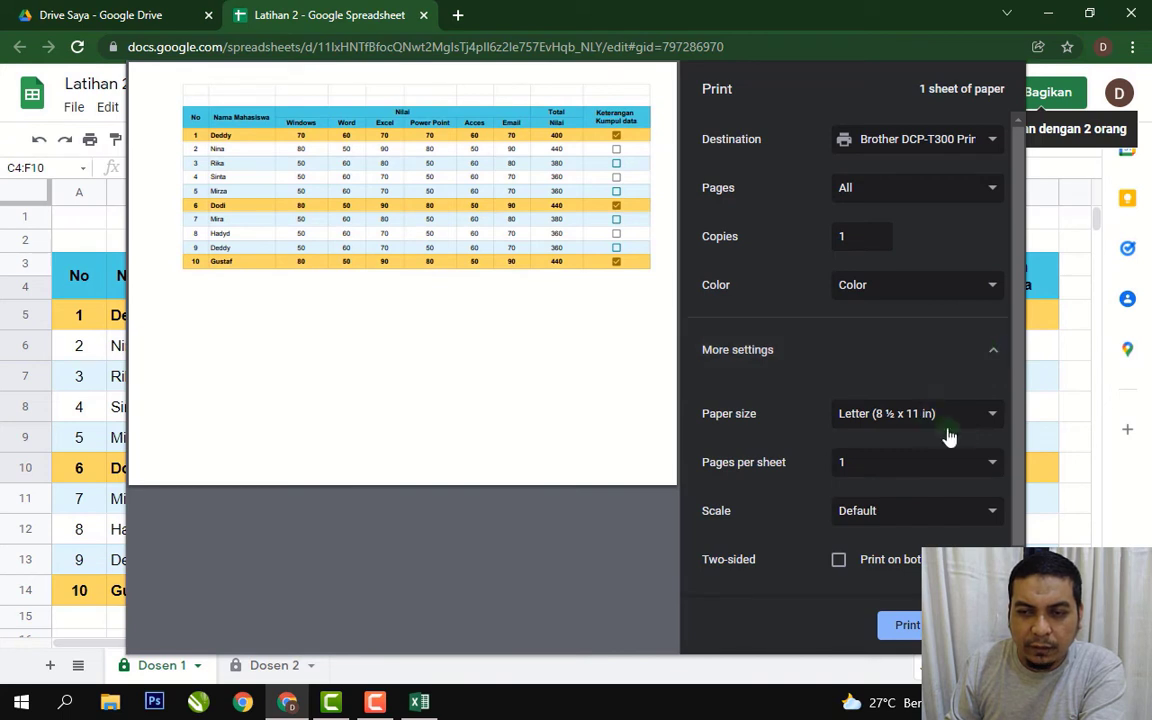
left_click(988, 425)
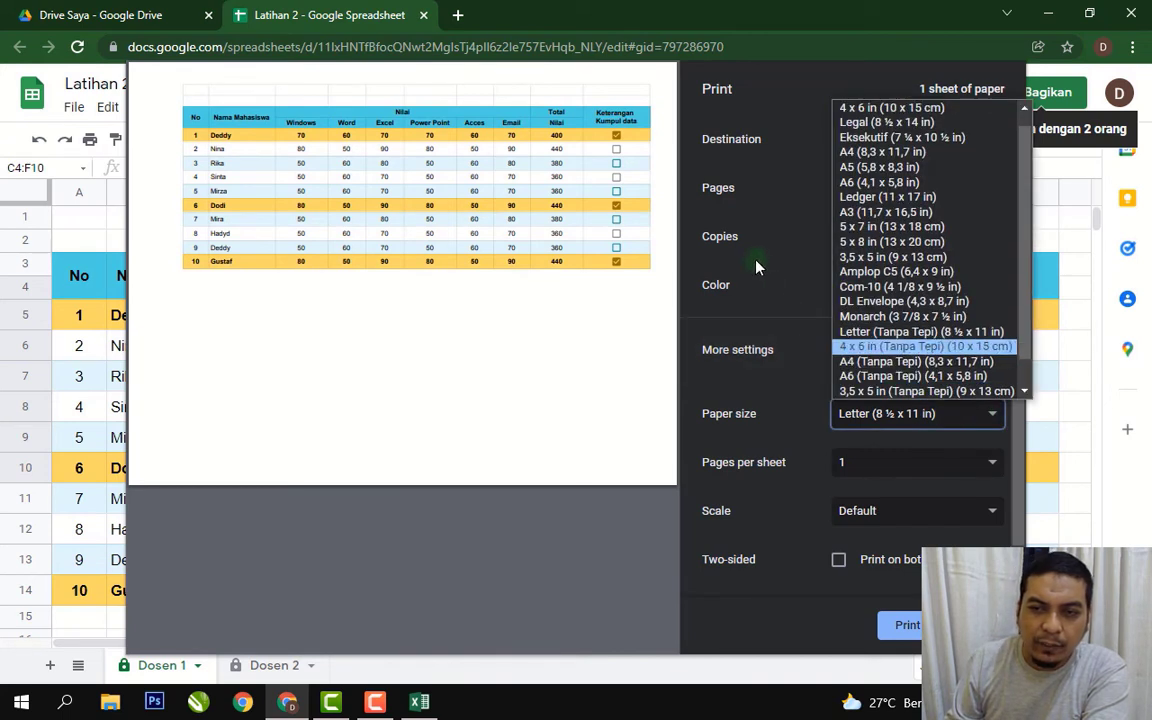
left_click(785, 250)
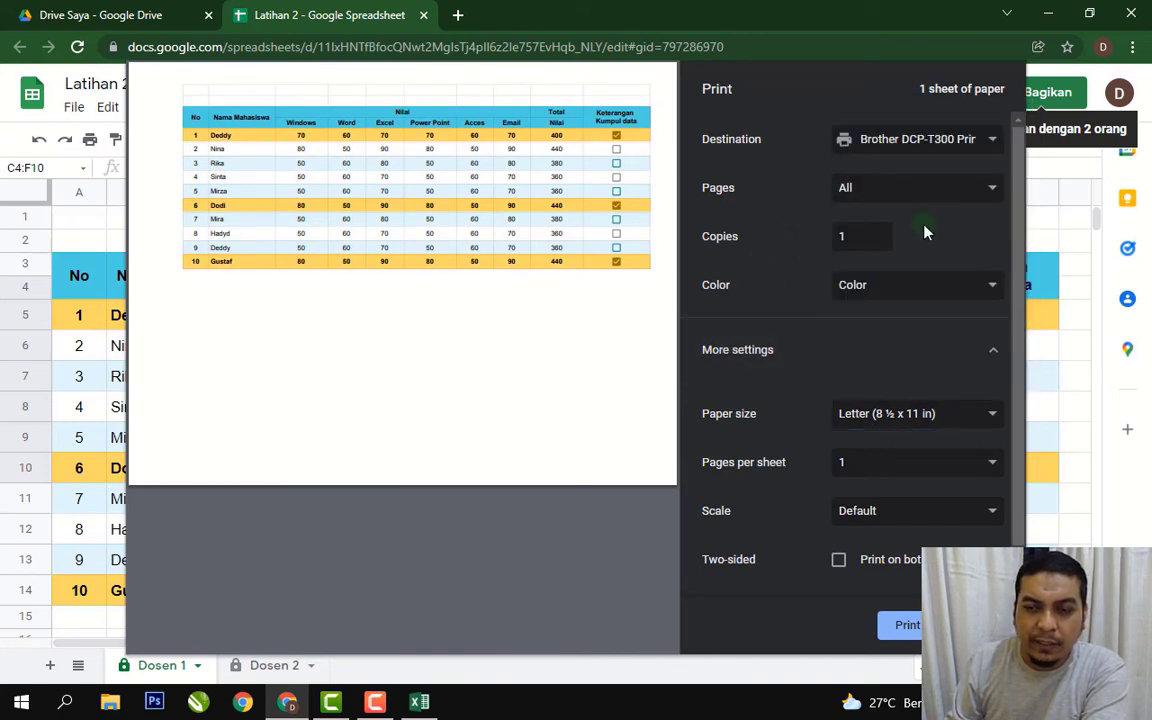
left_click(991, 421)
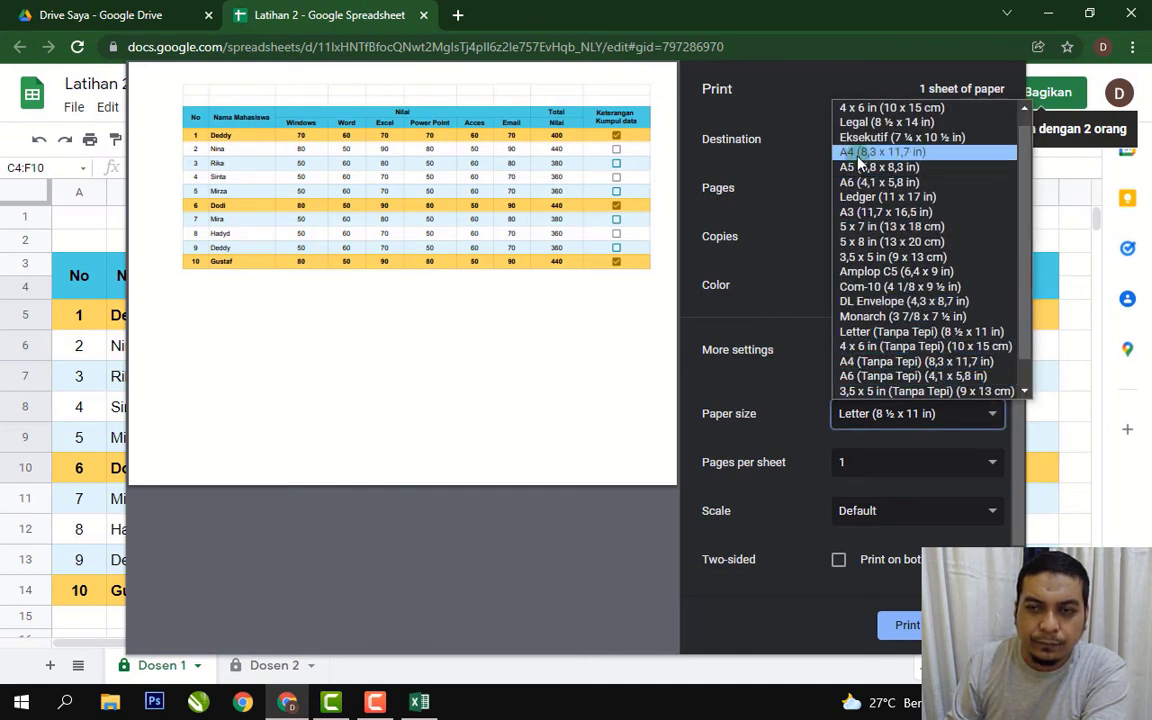
left_click(805, 163)
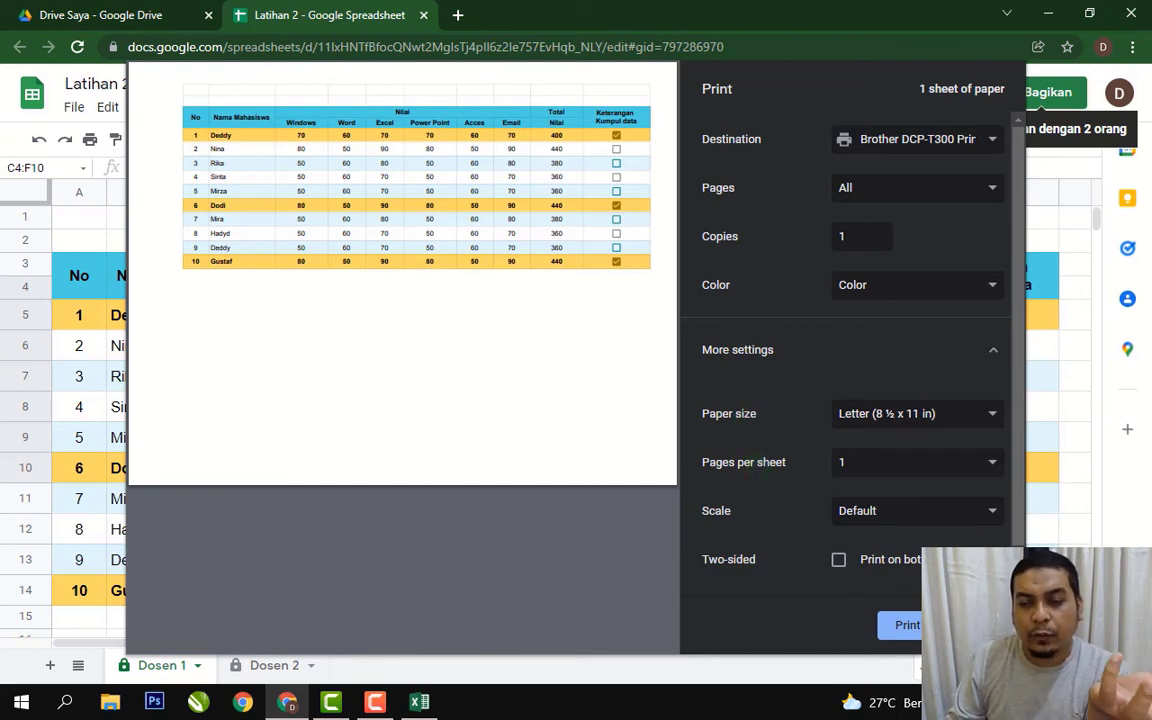
key("Escape")
left_click(712, 244)
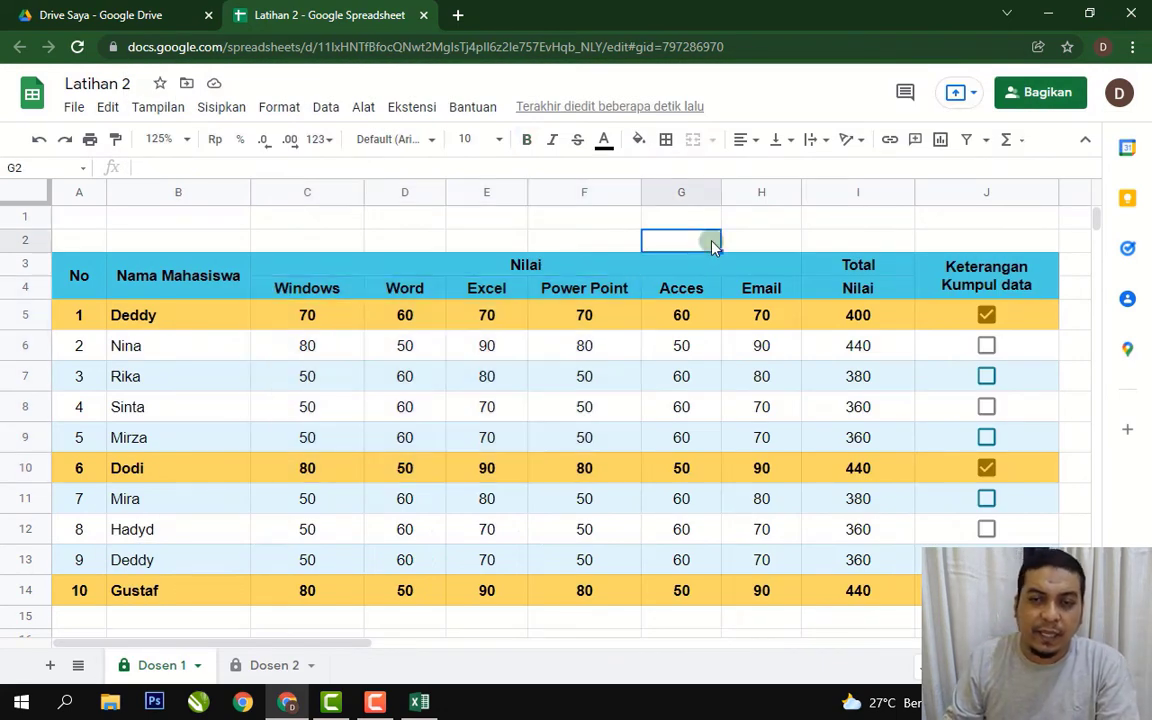
Set the print paper size to A4 and close print settings.
key("ctrl+p")
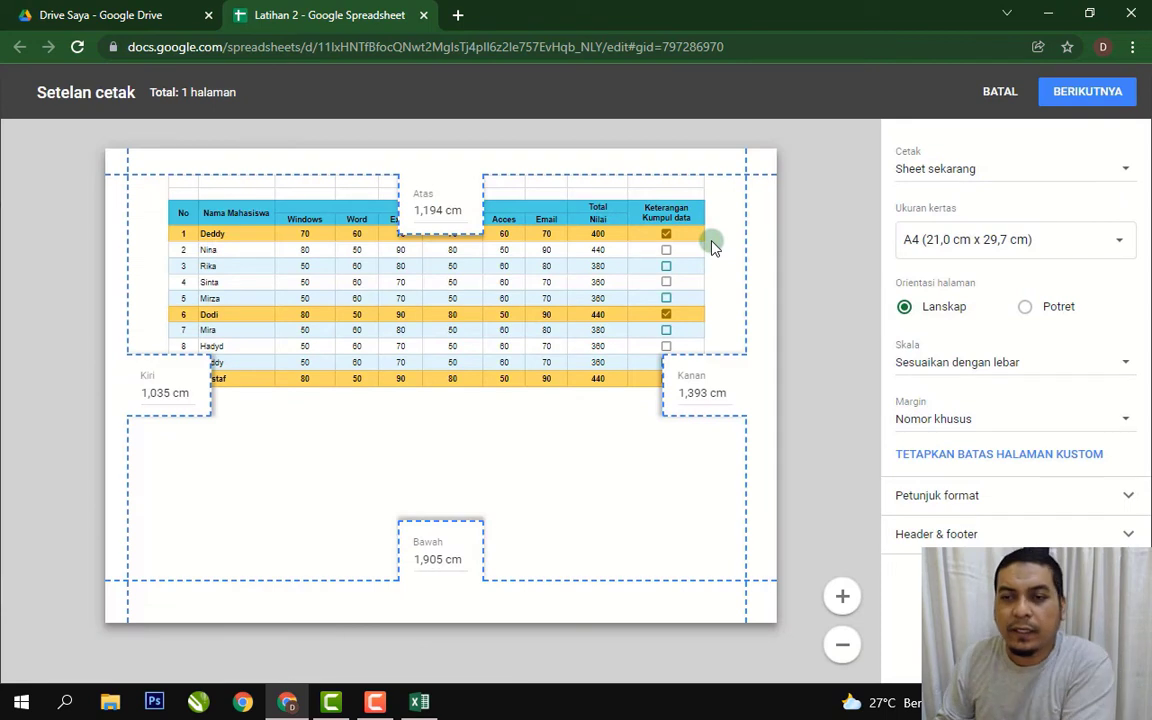
left_click(1117, 241)
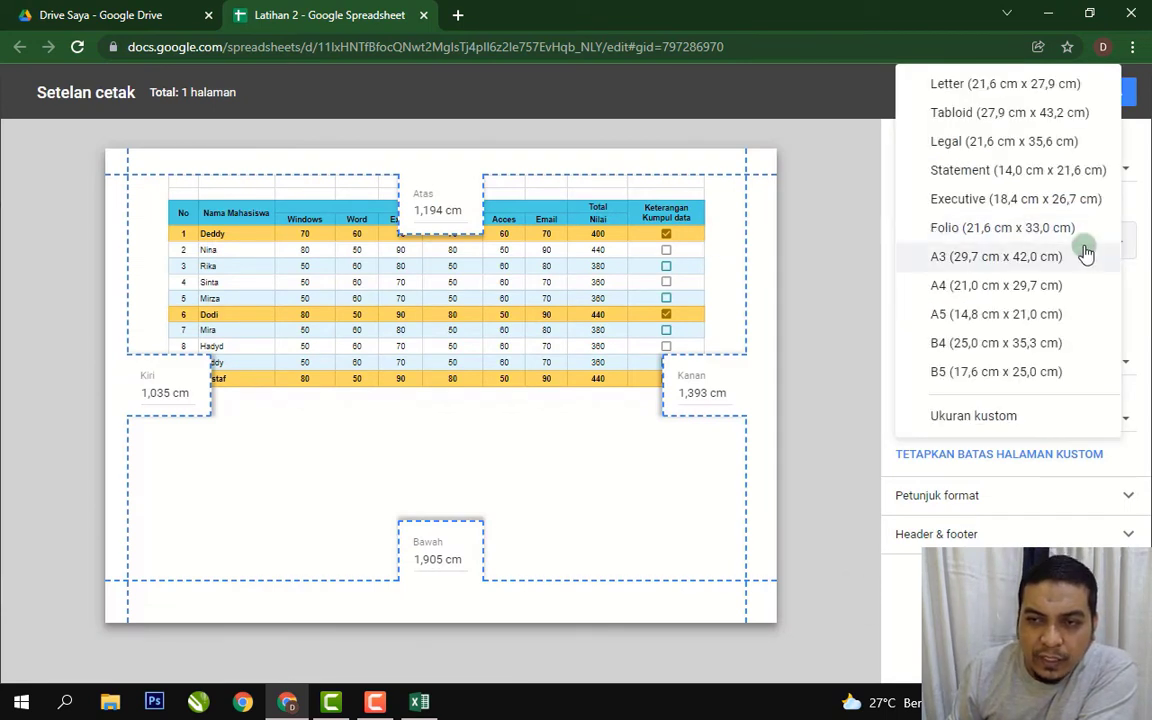
left_click(1008, 286)
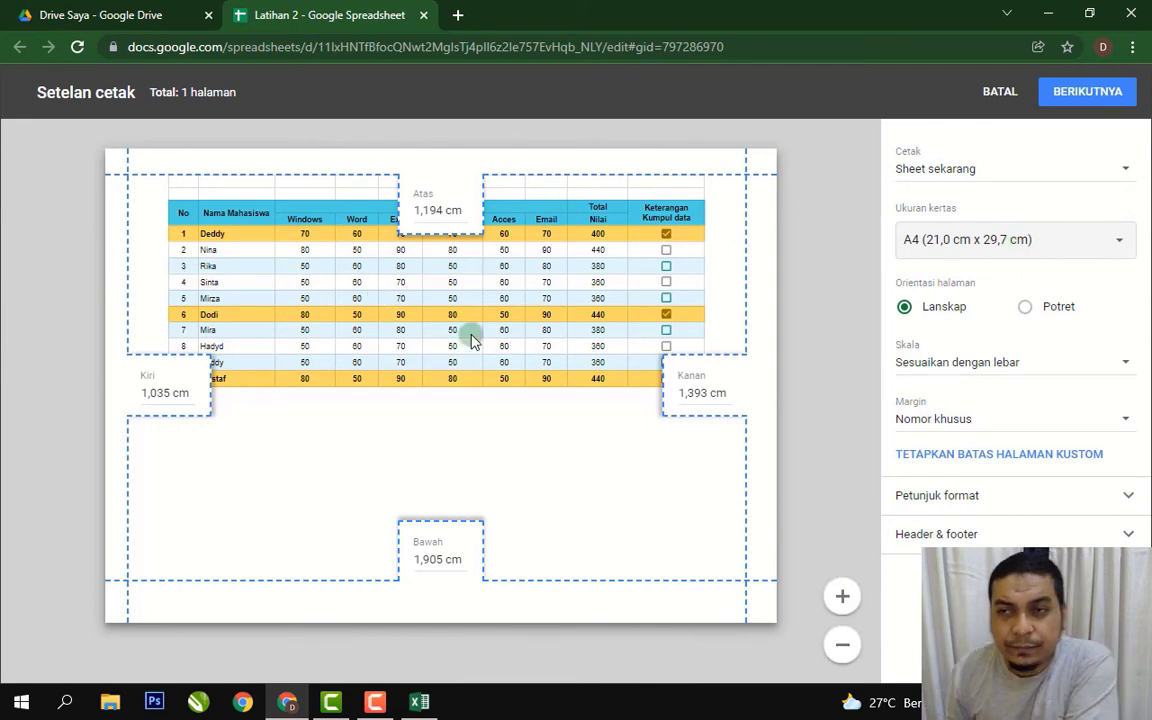
left_click(997, 92)
left_click(626, 383)
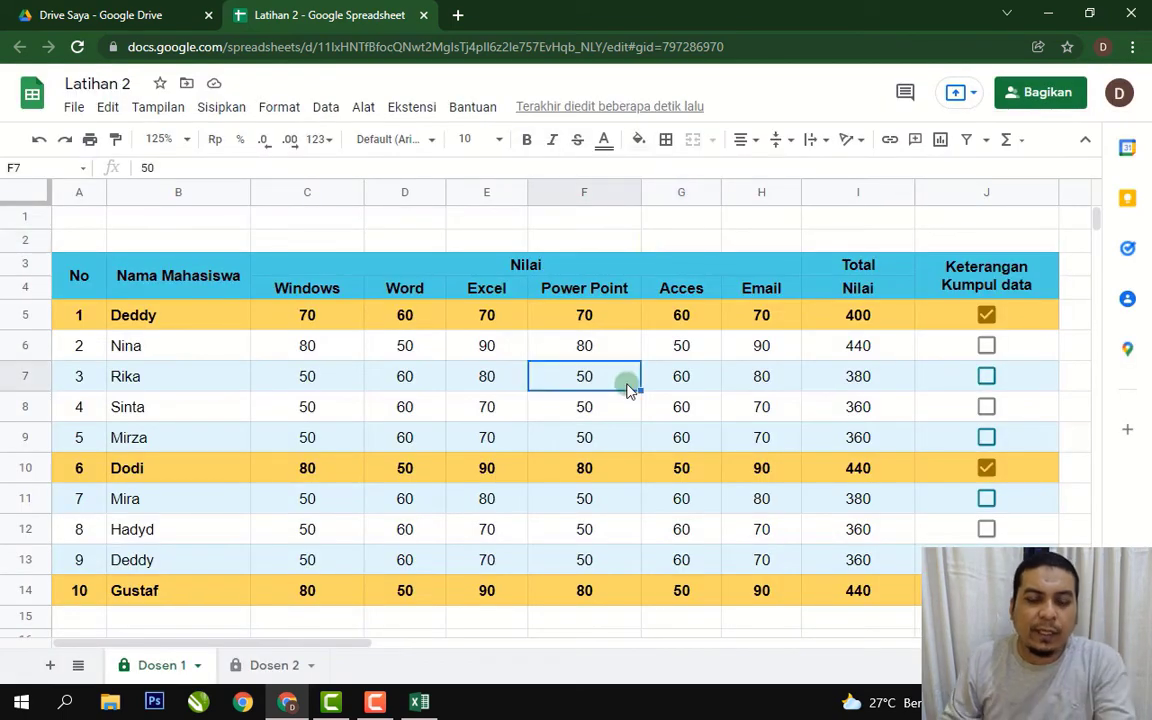
Change the print scale from Normal (100%) to fit to page width, then close settings.
key("ctrl+p")
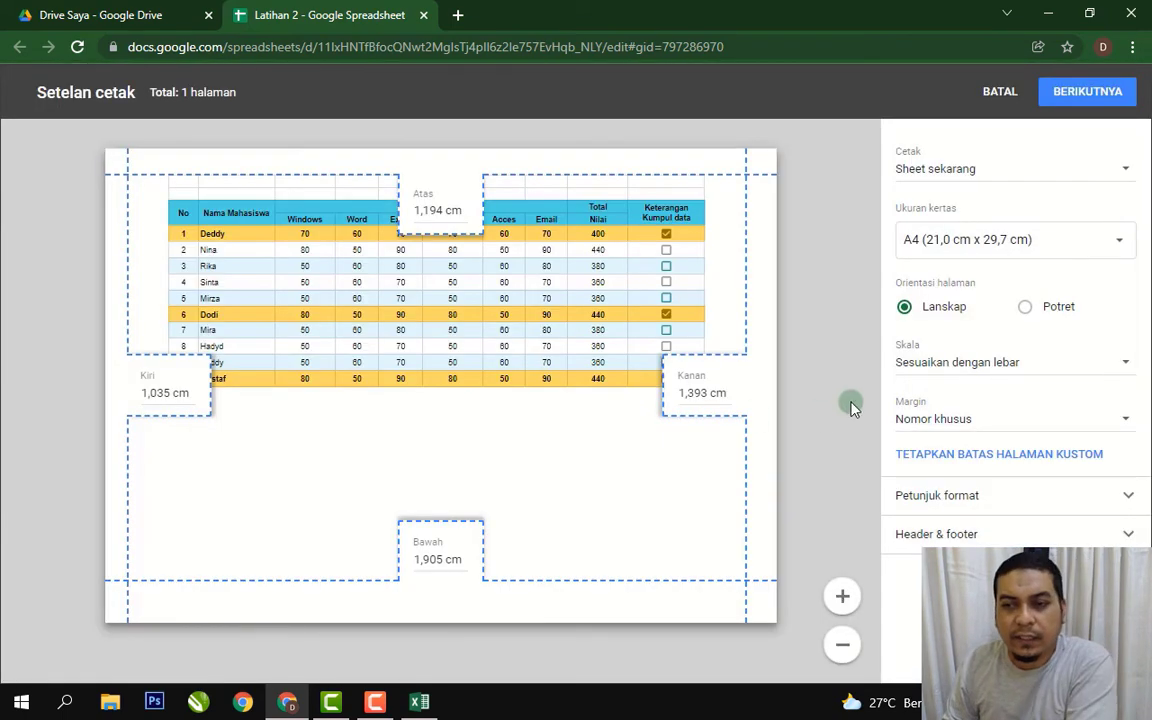
left_click(1124, 362)
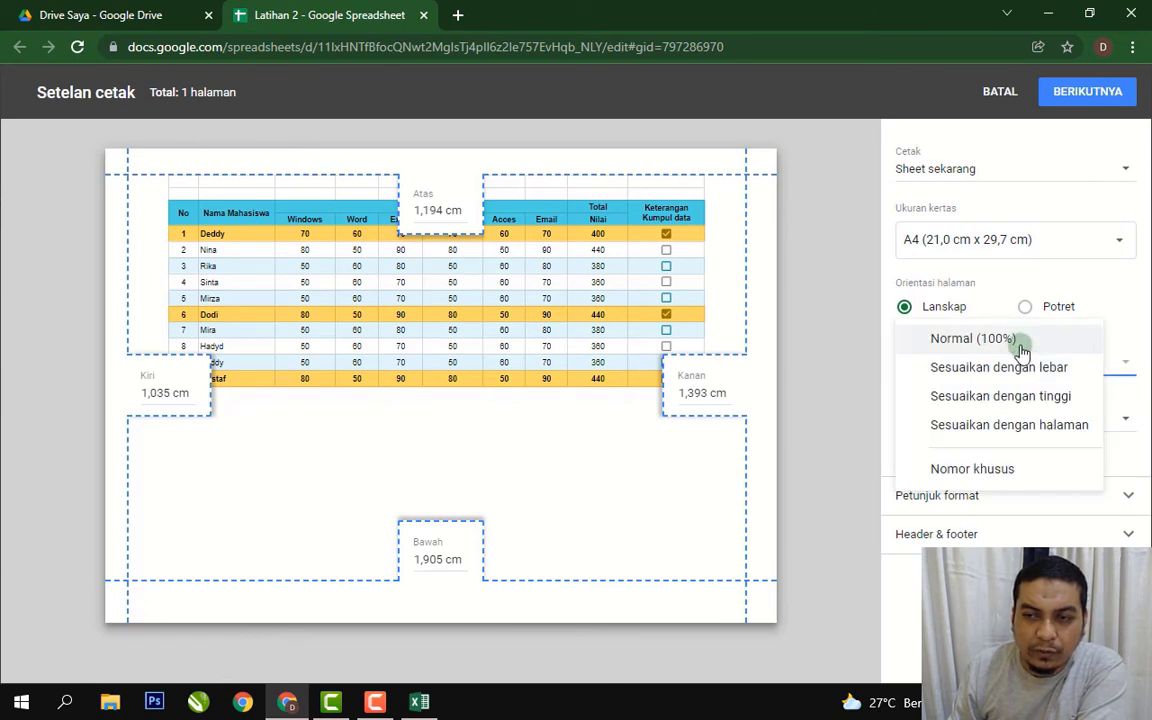
left_click(1018, 338)
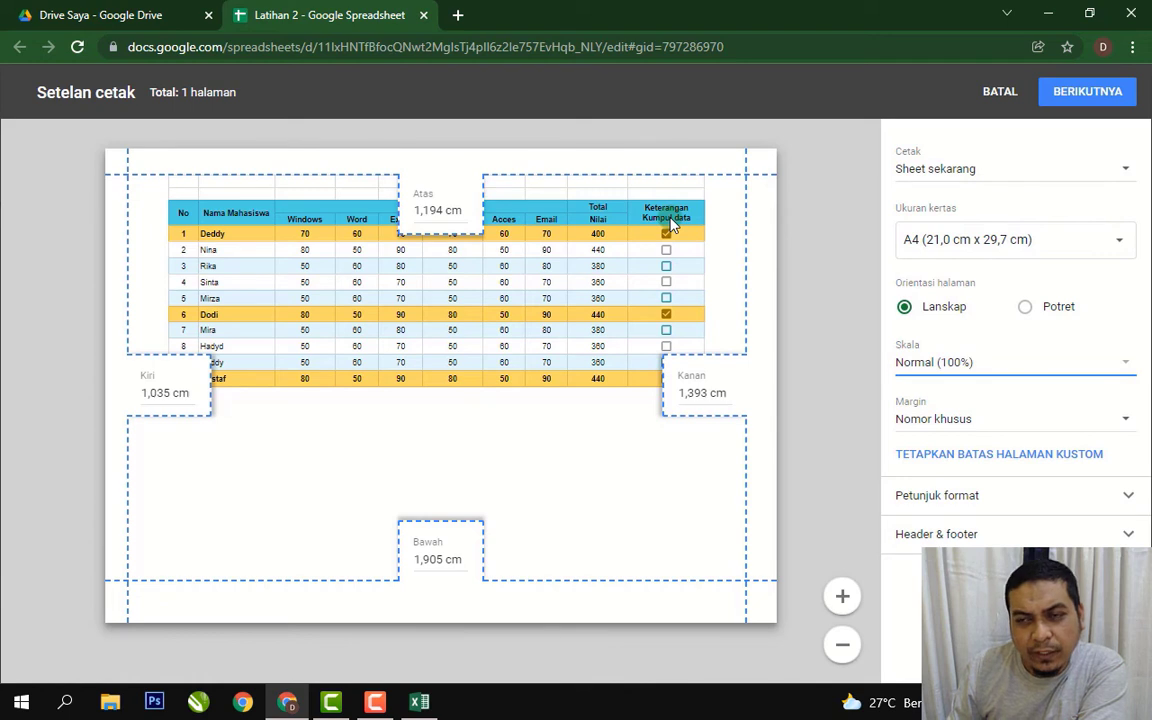
left_click(1125, 367)
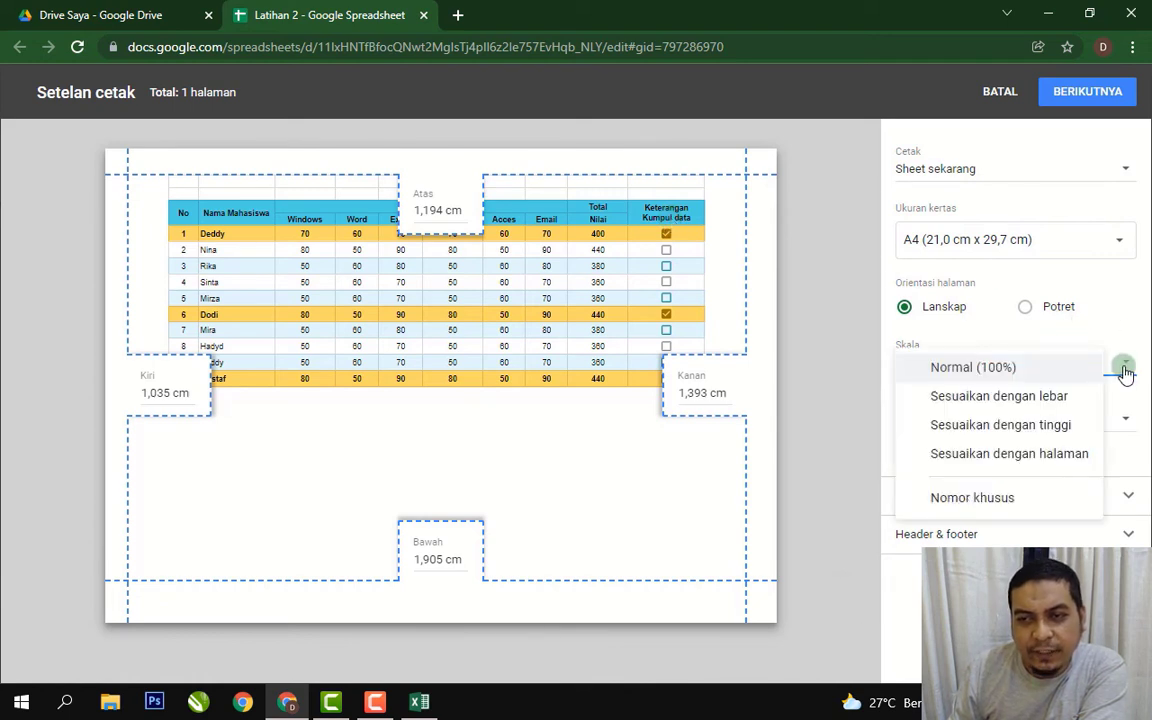
left_click(1075, 398)
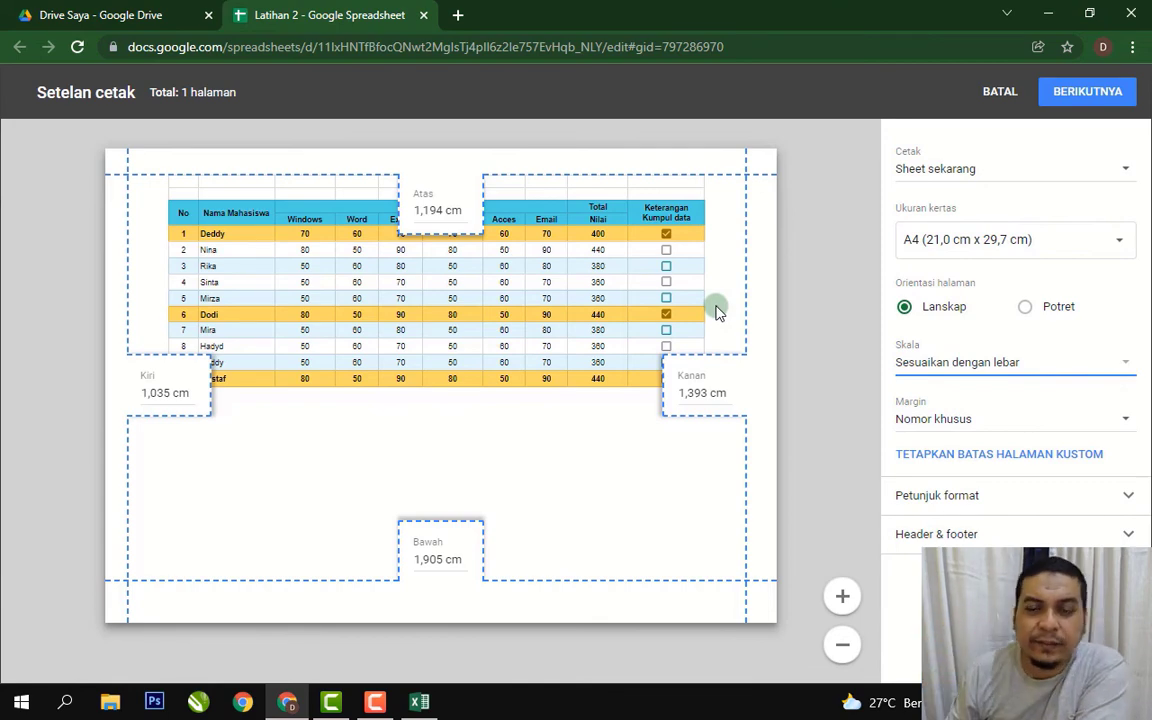
left_click(992, 93)
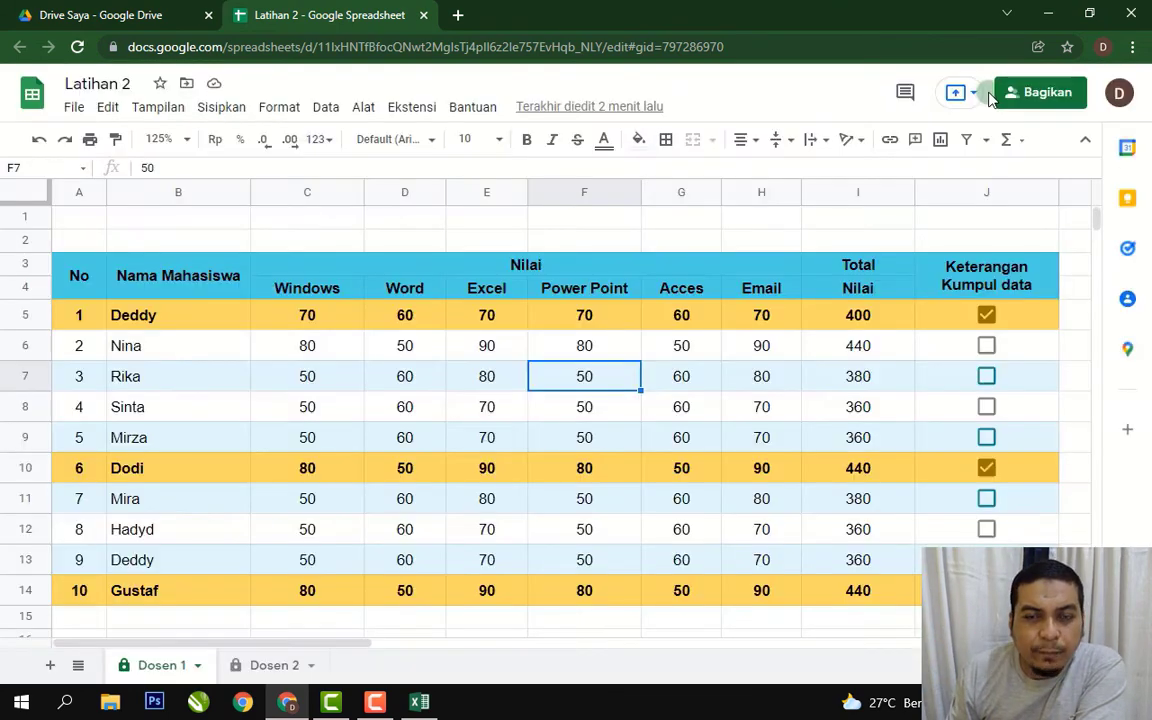
Export only the current sheet as PDF, downloading Latihan 2 - Dosen 1.pdf.
left_click(162, 347)
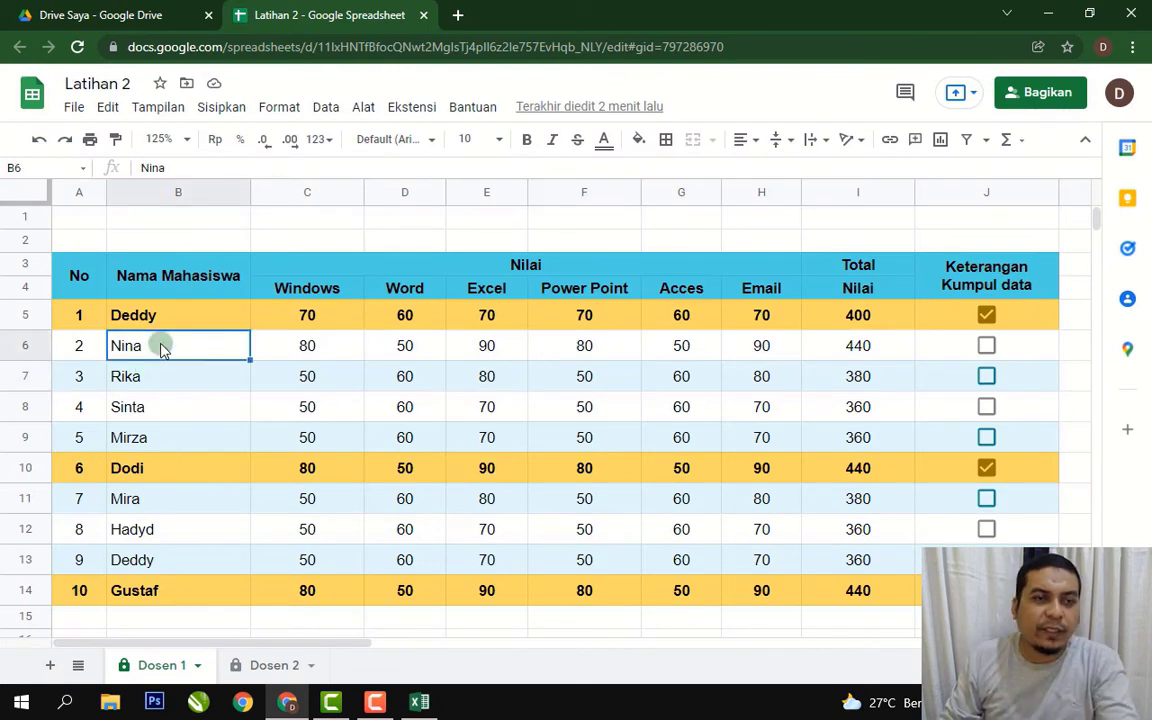
left_click(77, 107)
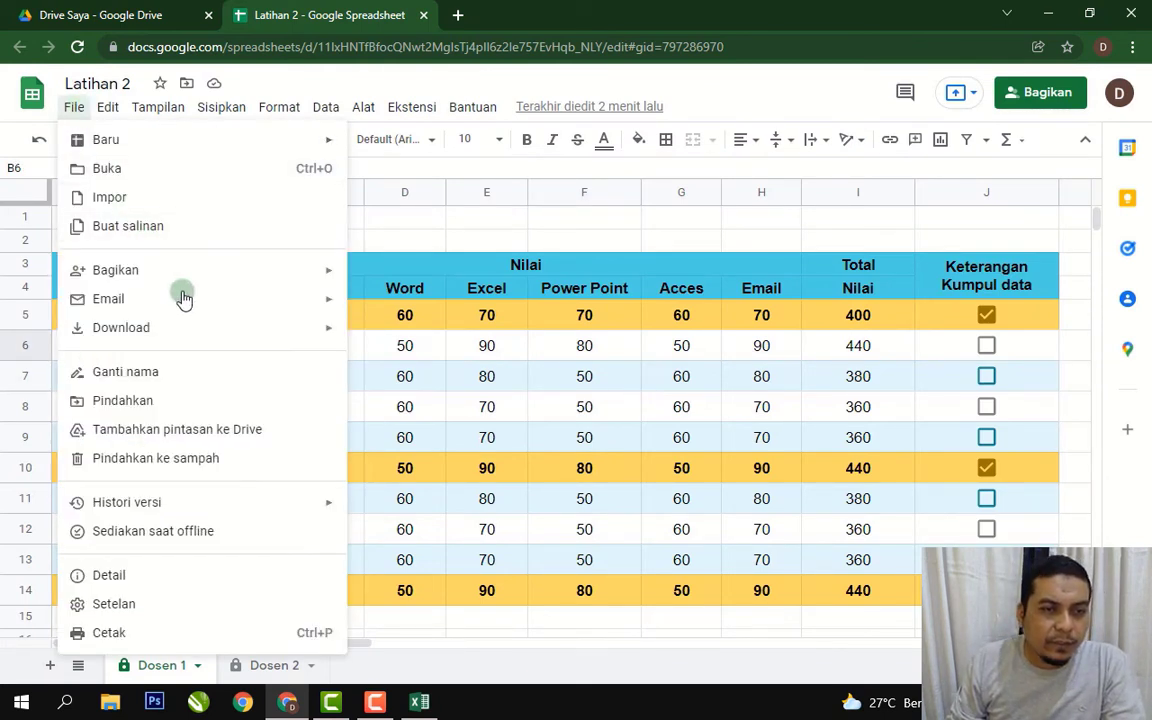
mouse_move(288, 338)
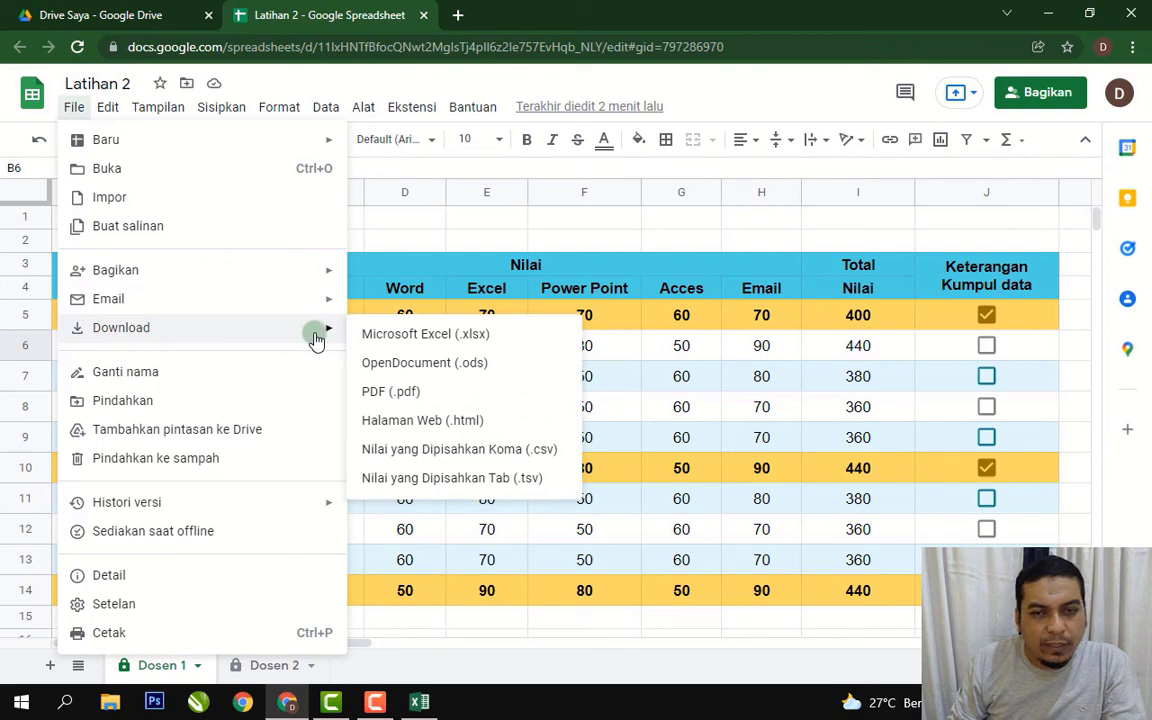
left_click(427, 393)
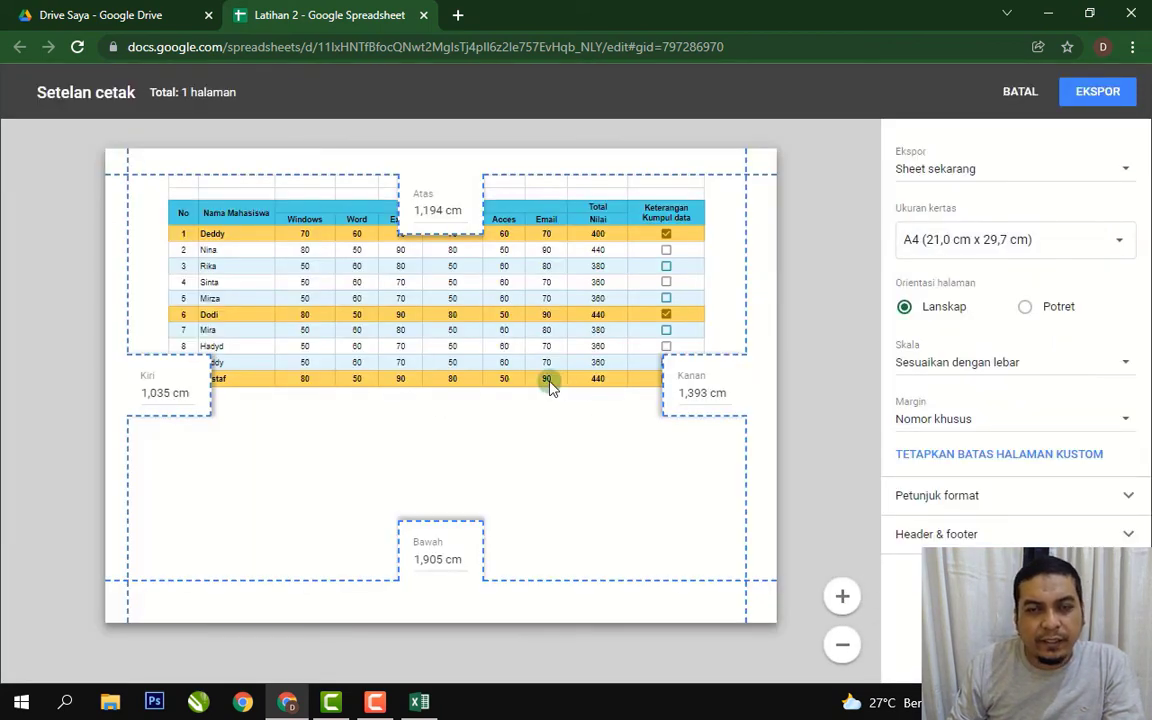
left_click(1119, 170)
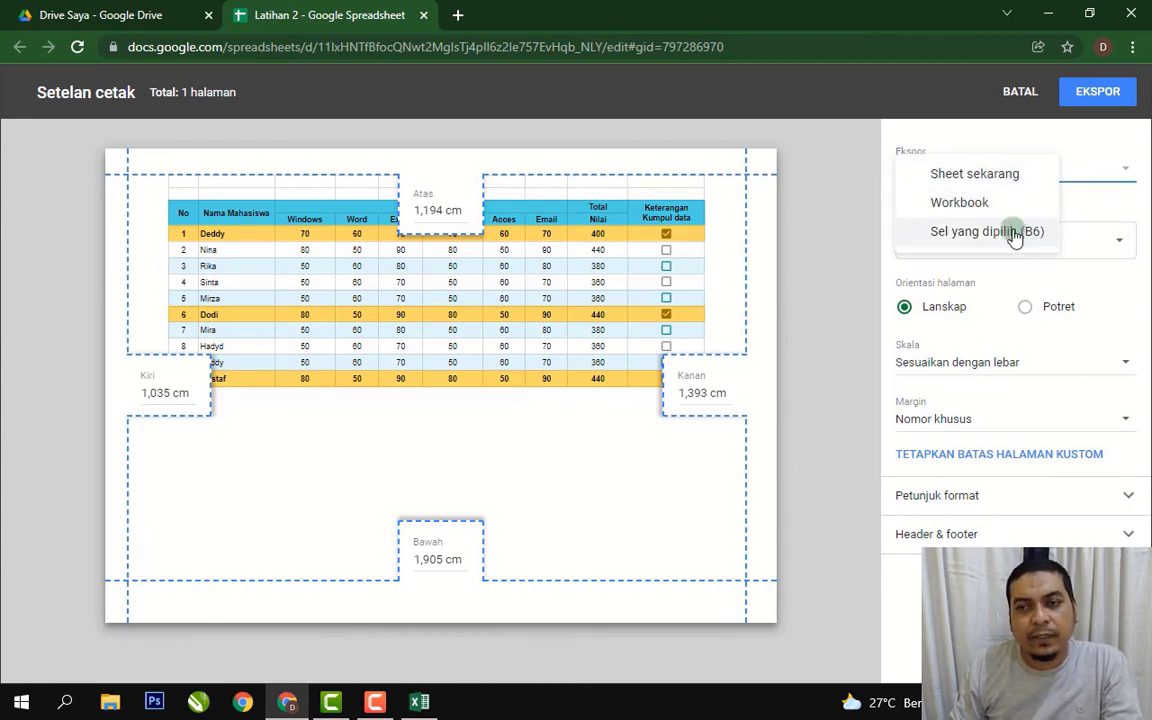
left_click(1000, 178)
left_click(1101, 103)
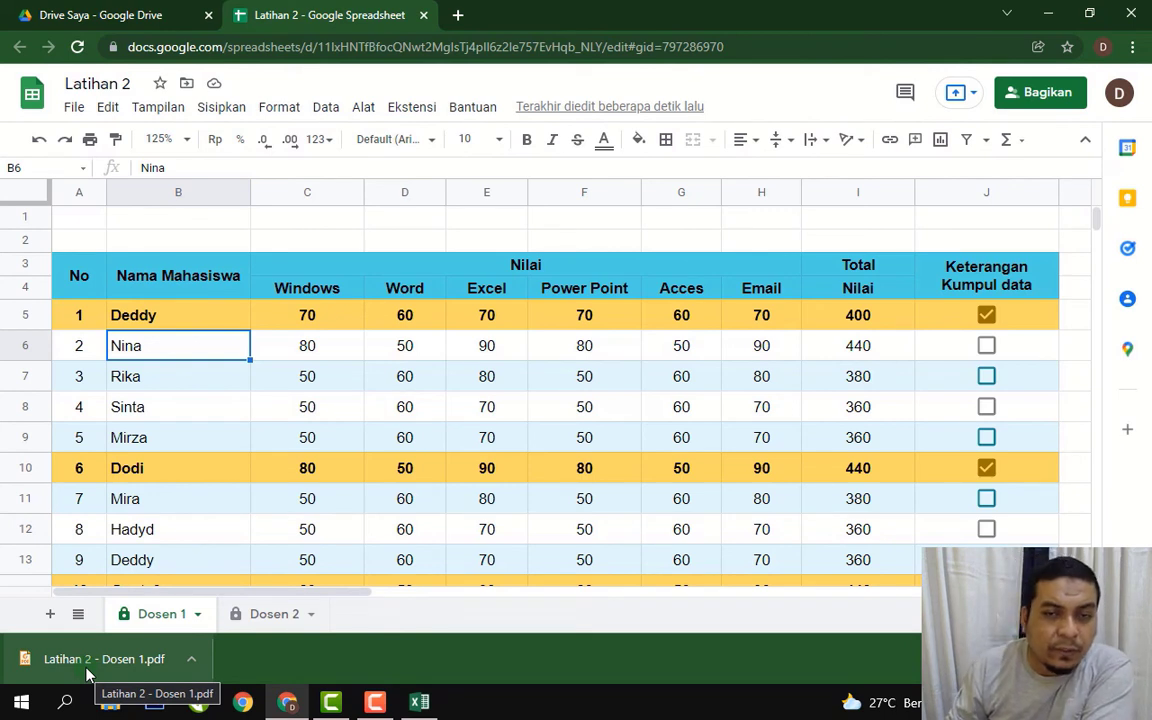
left_click(586, 440)
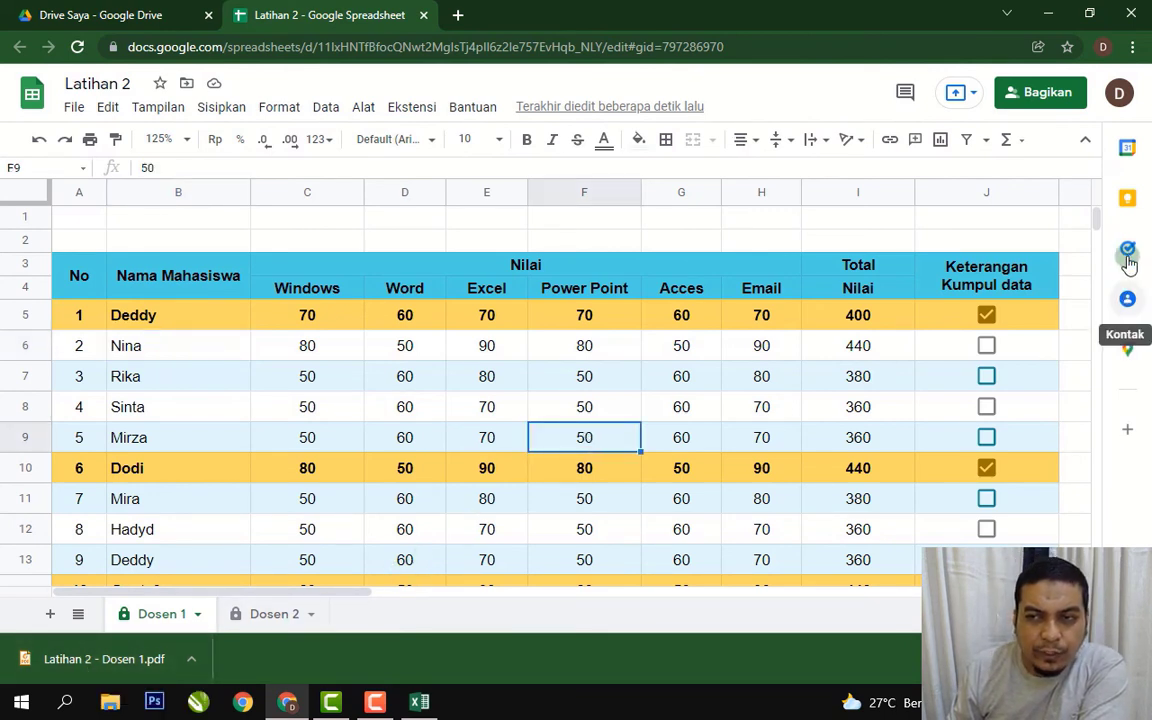
left_click(372, 354)
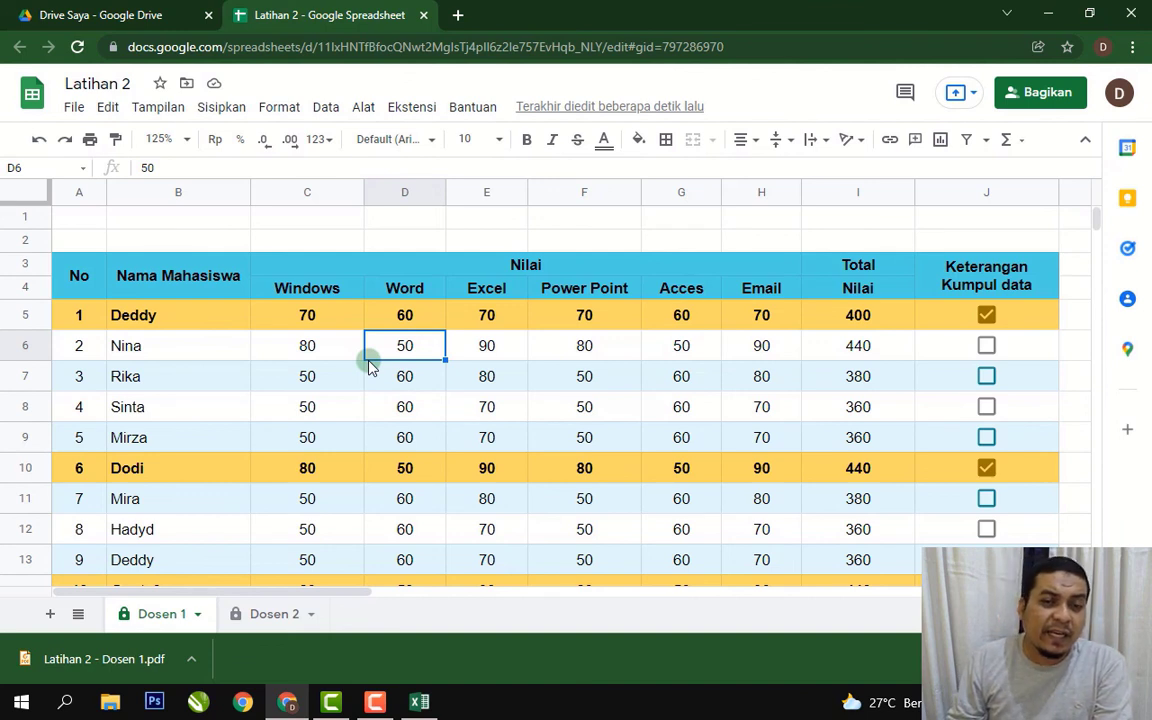
left_click(367, 404)
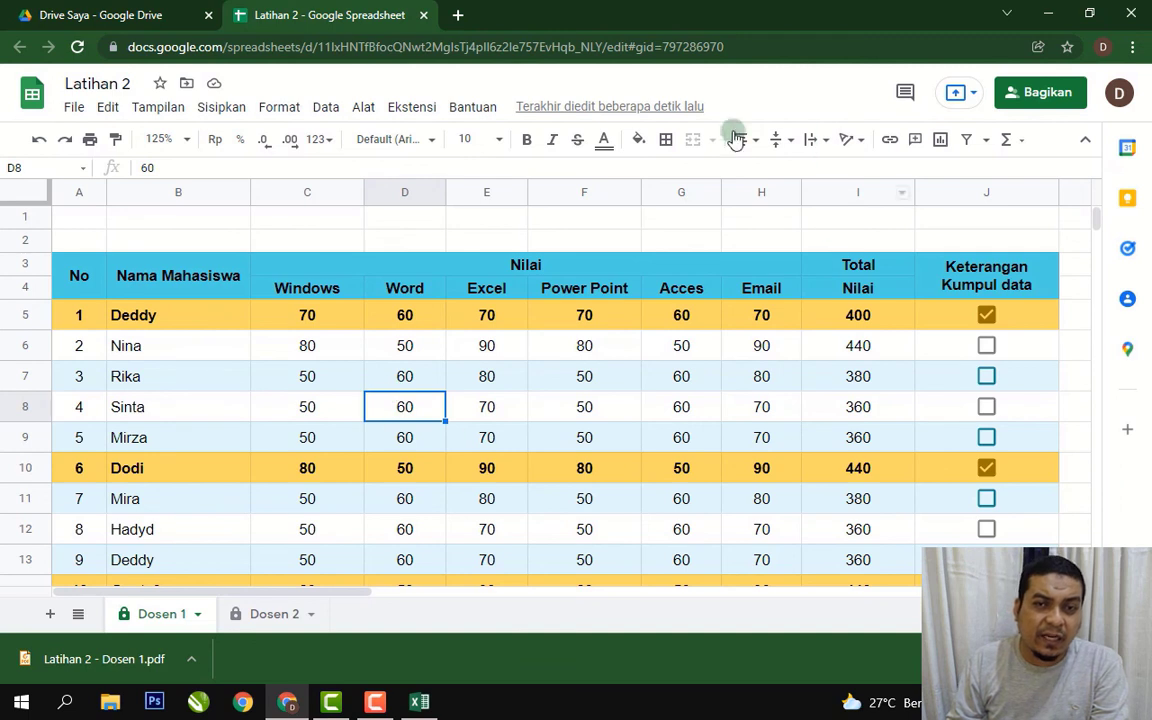
left_click(465, 240)
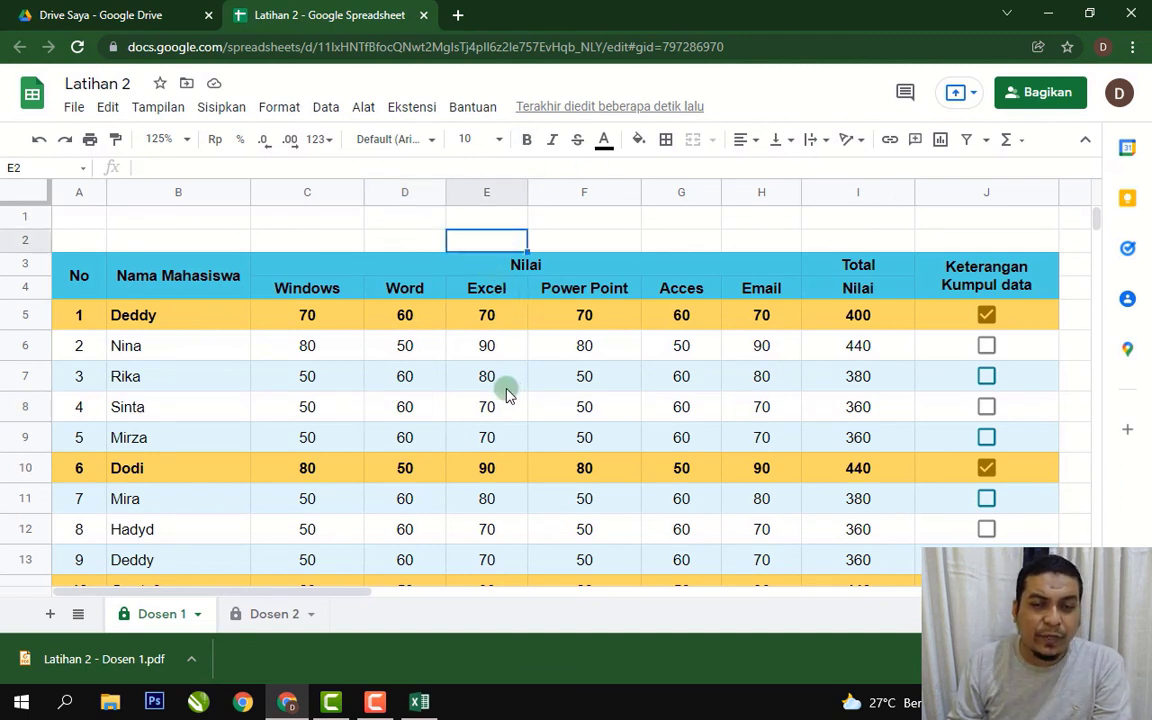